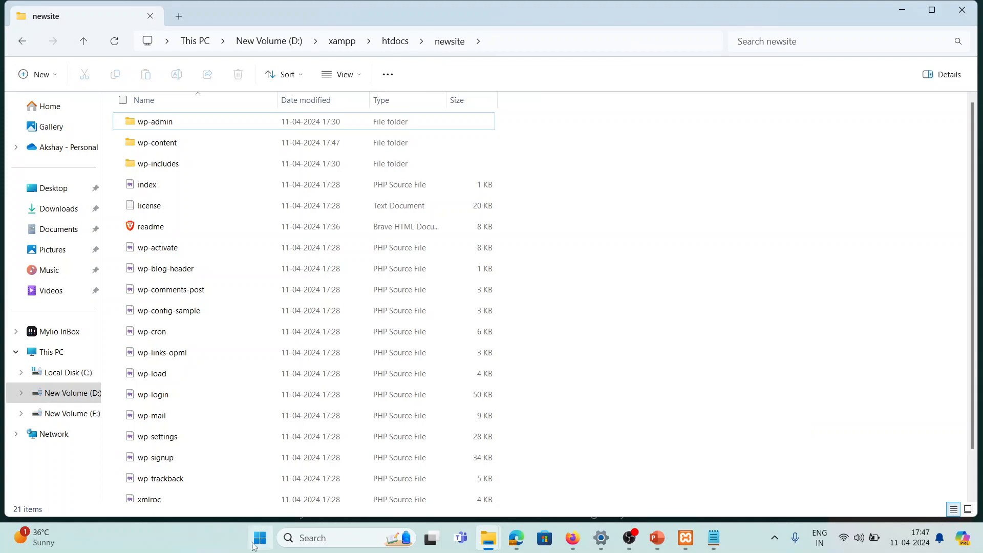
Step: Launch the Brave browser and open the WordPress login page at localhost:8081/newsite/wp-login.php
type("br")
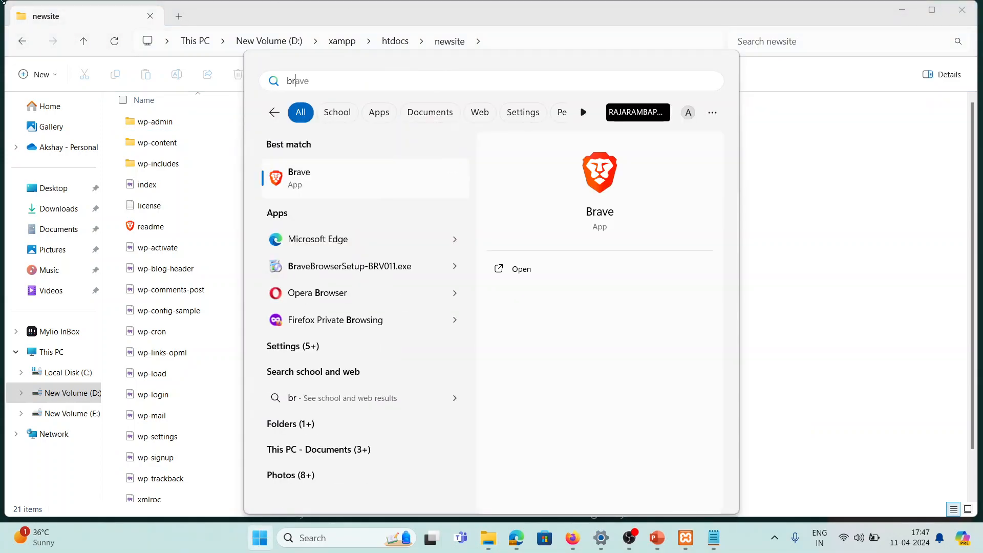
left_click(353, 170)
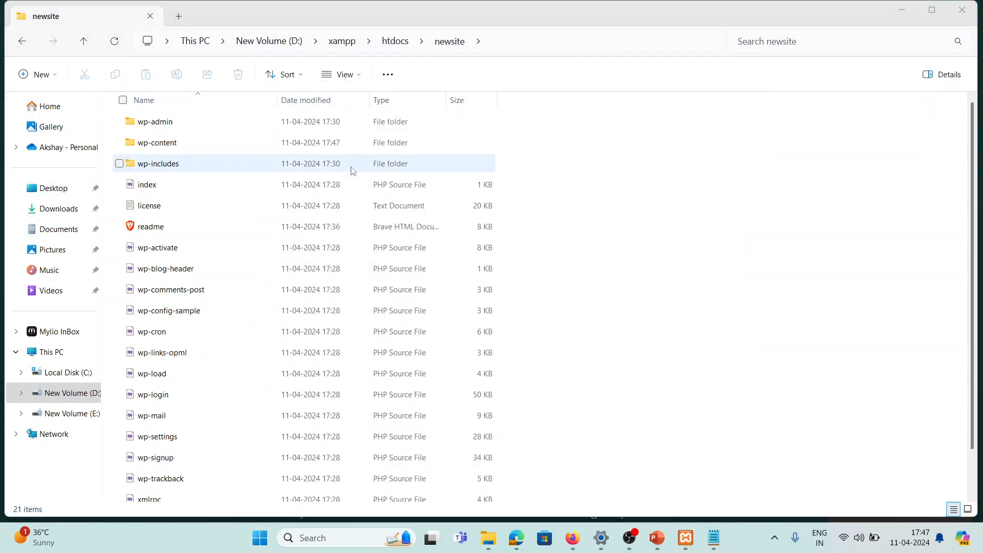
left_click(246, 35)
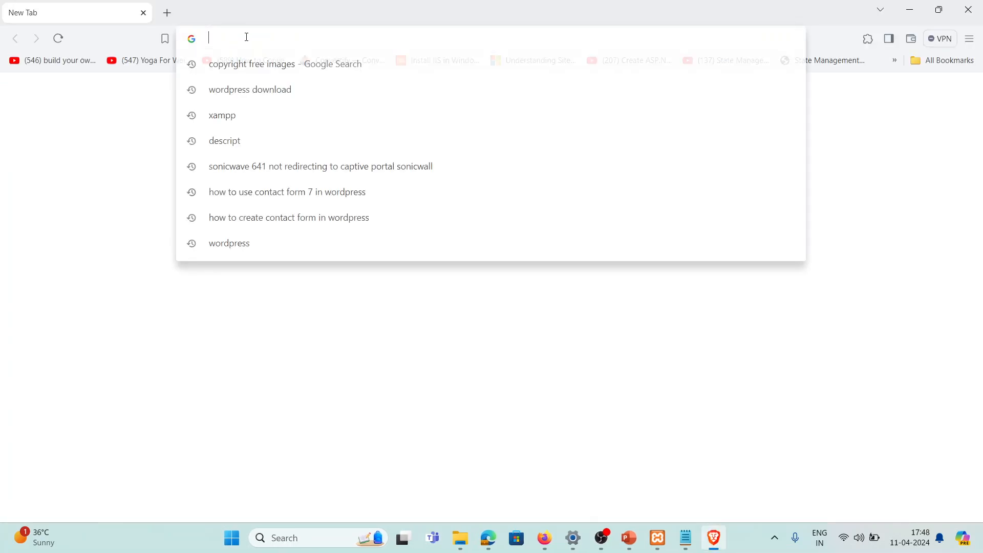
type("lo")
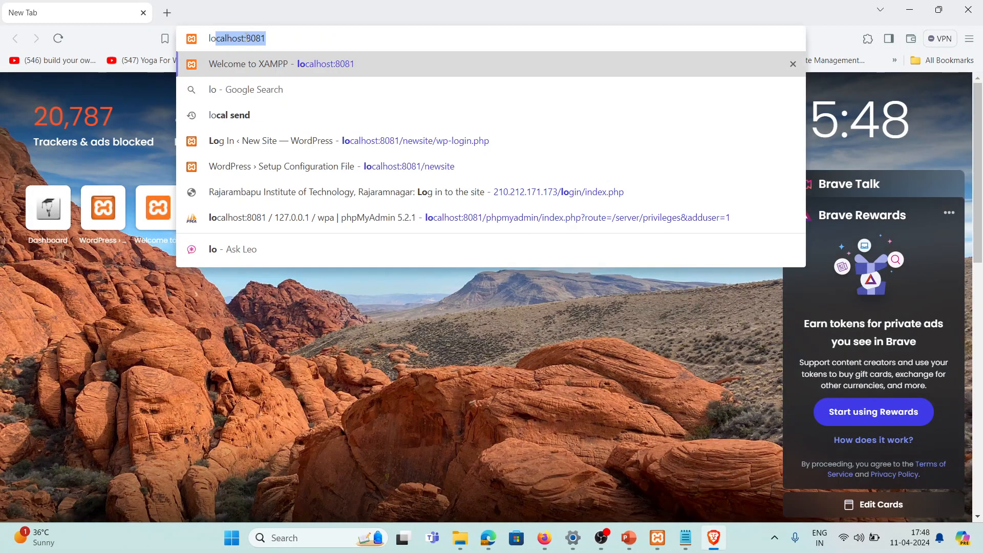
type("calhost:8081/")
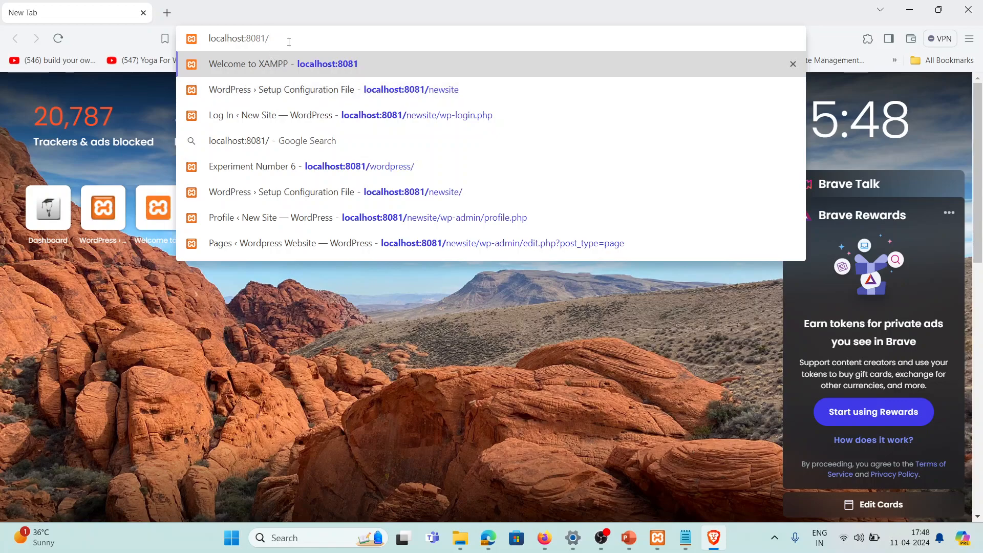
type("newsite/")
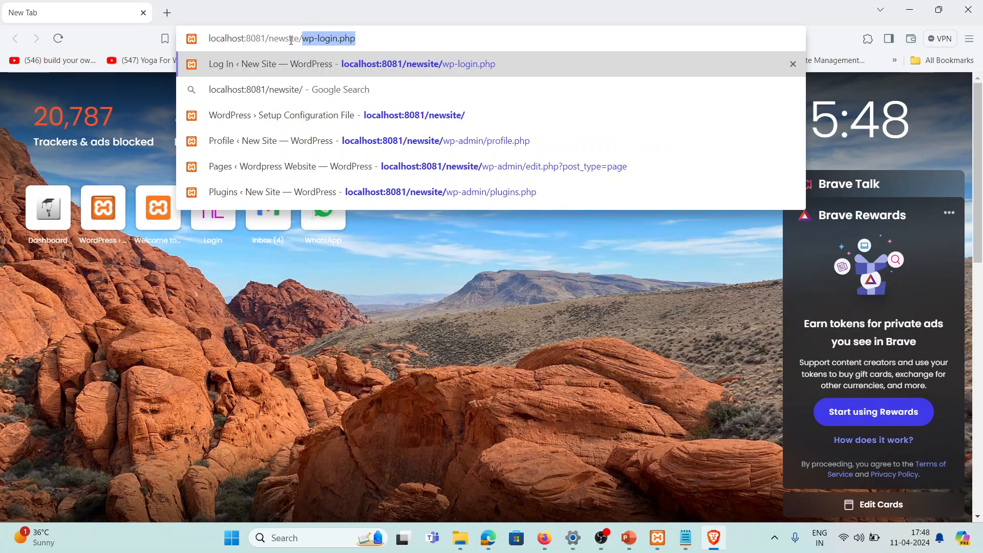
key("Return")
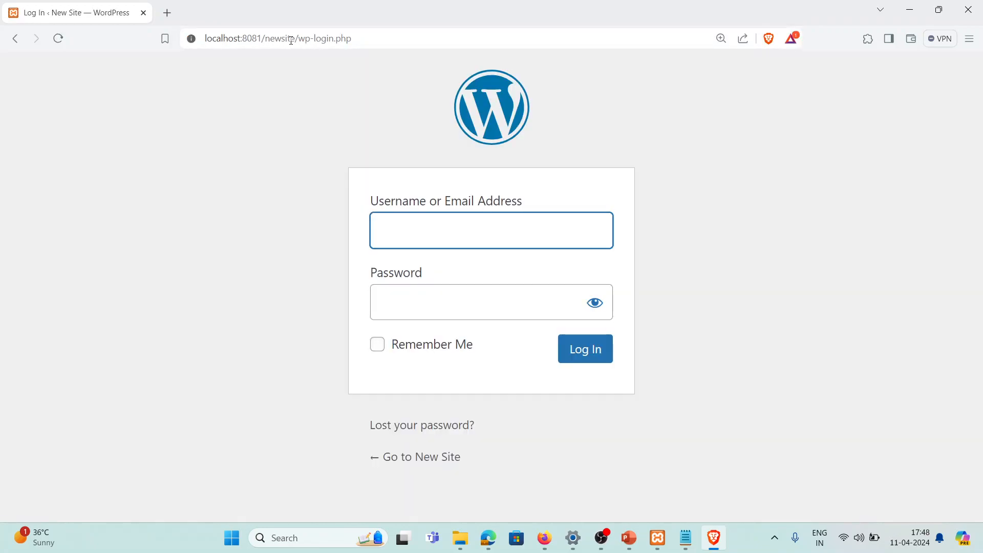
Step: Log in to the WordPress site with the saved username and the account password copied from the Notepad notes
left_click(439, 225)
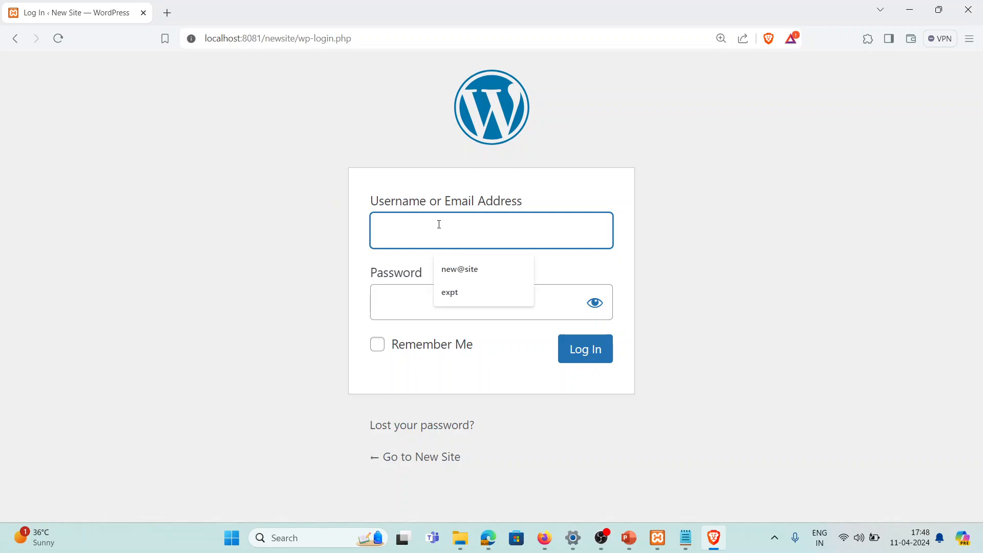
left_click(474, 270)
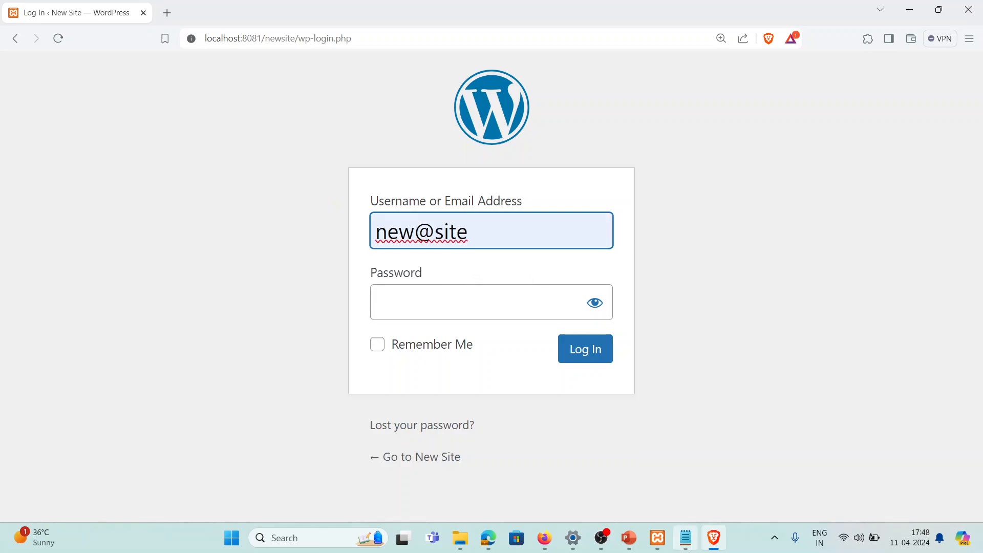
left_click(686, 538)
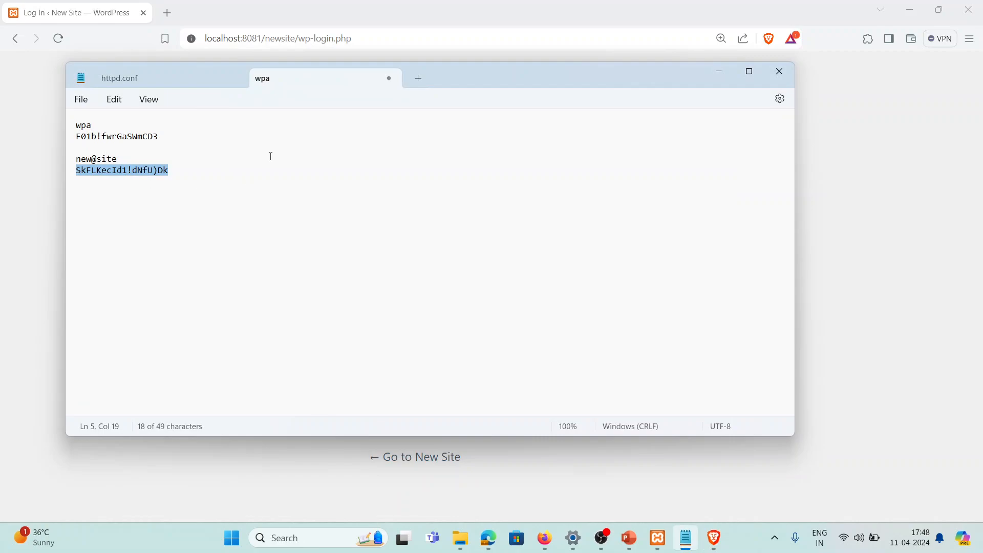
left_click(720, 71)
left_click(436, 314)
key("ctrl+v")
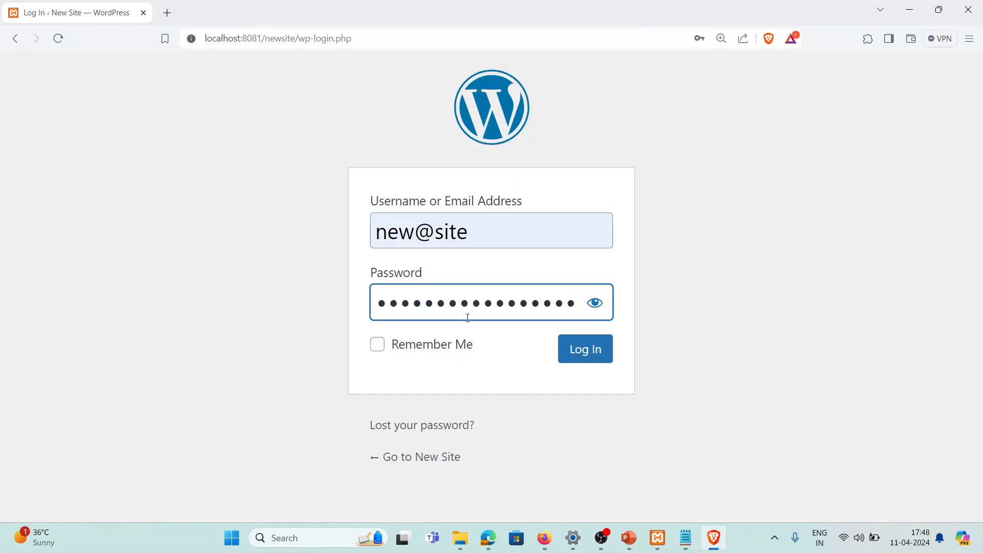
left_click(596, 359)
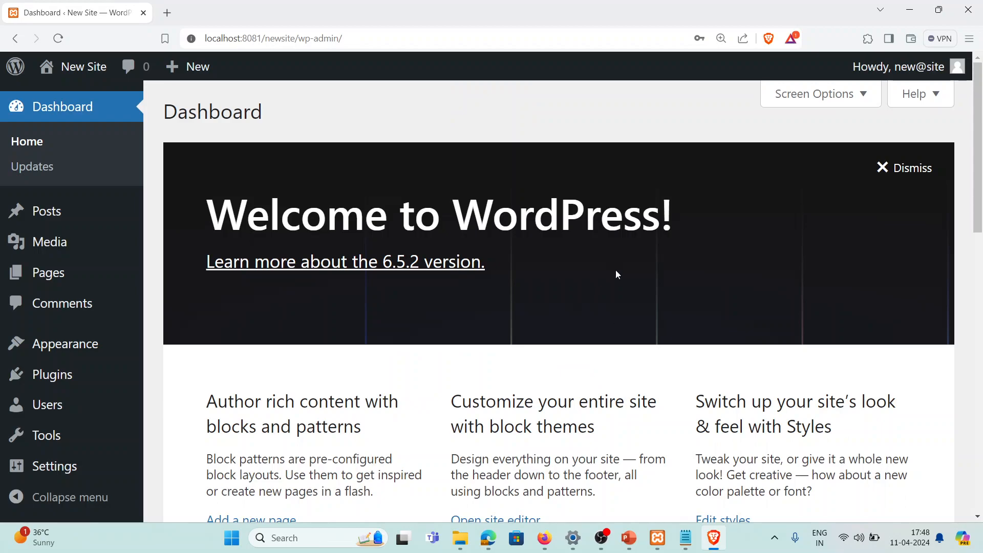
Step: Switch to Firefox, reload the New Site home page and examine its current theme layout, returning to Brave at the end
left_click(545, 537)
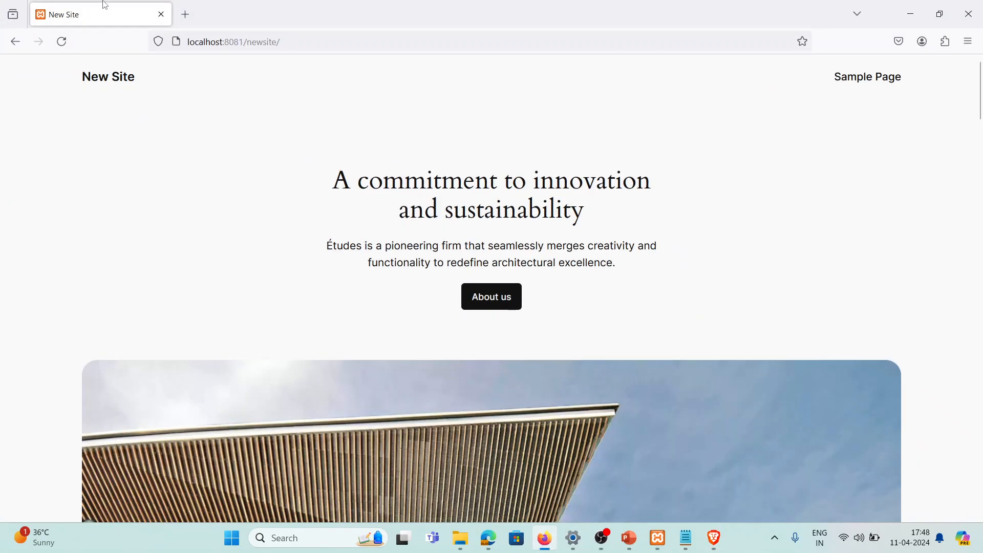
left_click(70, 46)
scroll(500, 253, "down", 15)
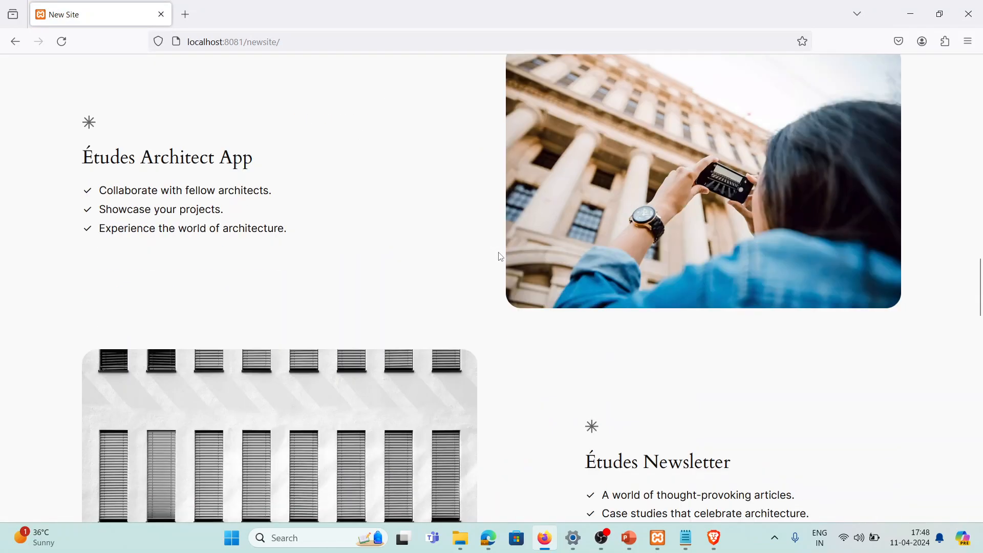
scroll(501, 256, "down", 5)
scroll(504, 251, "up", 20)
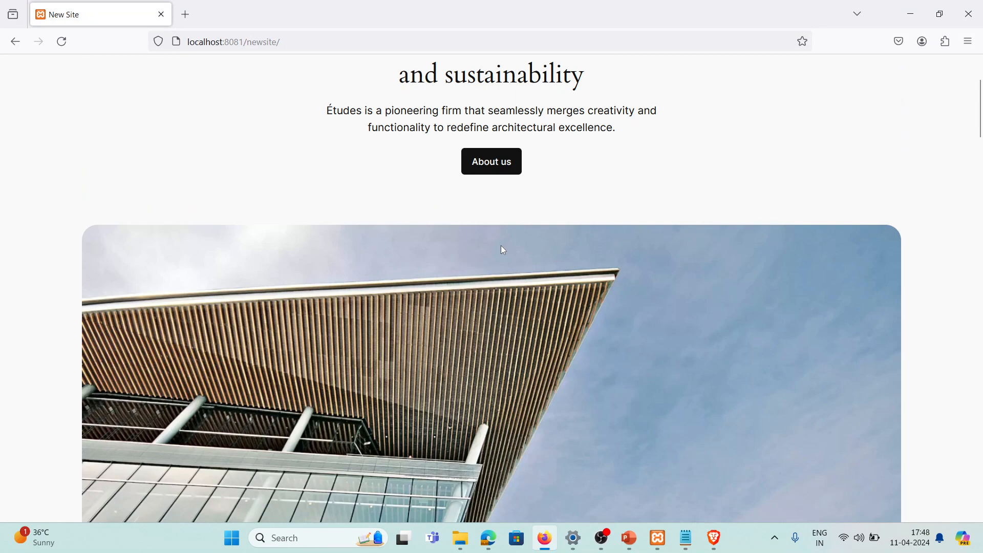
scroll(504, 250, "up", 3)
left_click(911, 11)
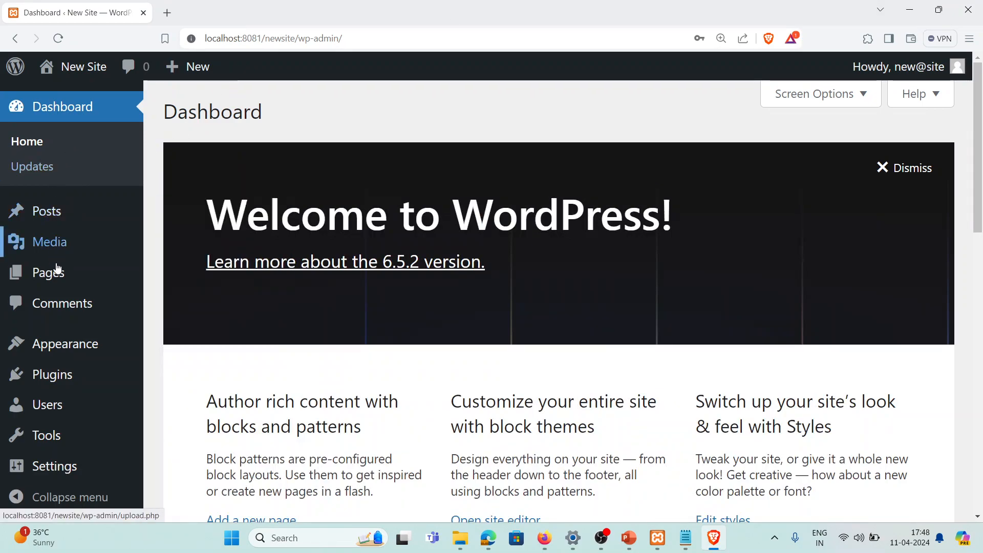
Step: Open the site's theme management page and look through the installed themes
mouse_move(75, 353)
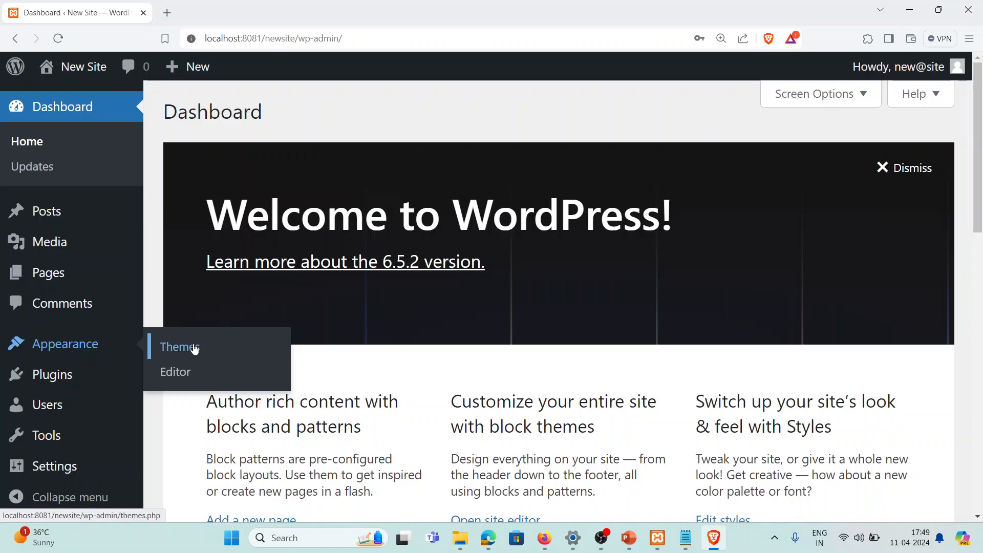
left_click(194, 350)
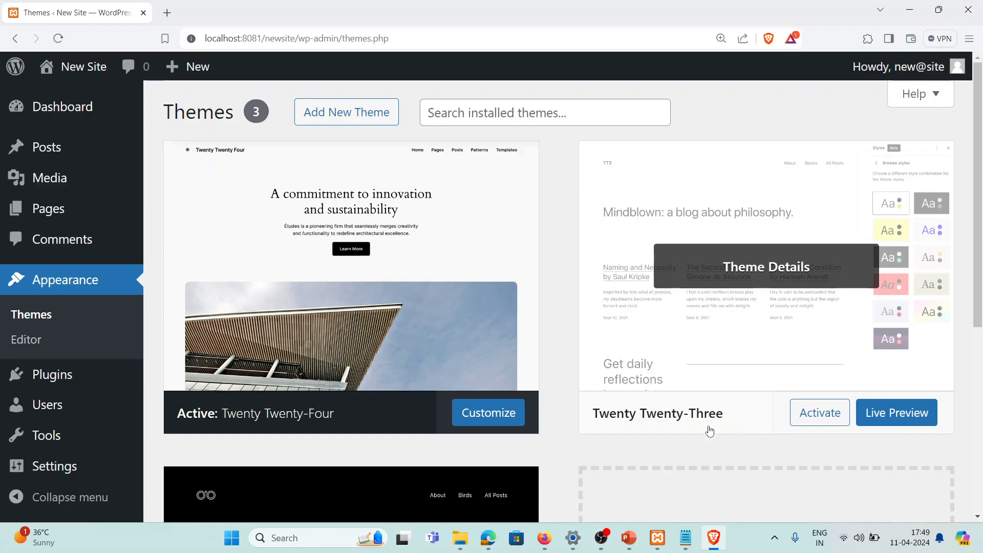
scroll(603, 235, "down", 3)
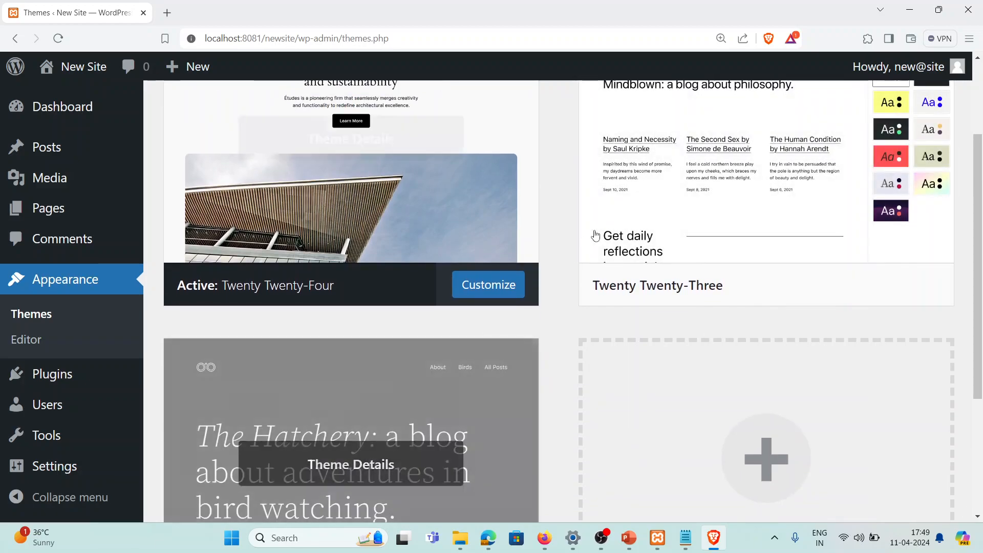
scroll(610, 322, "up", 3)
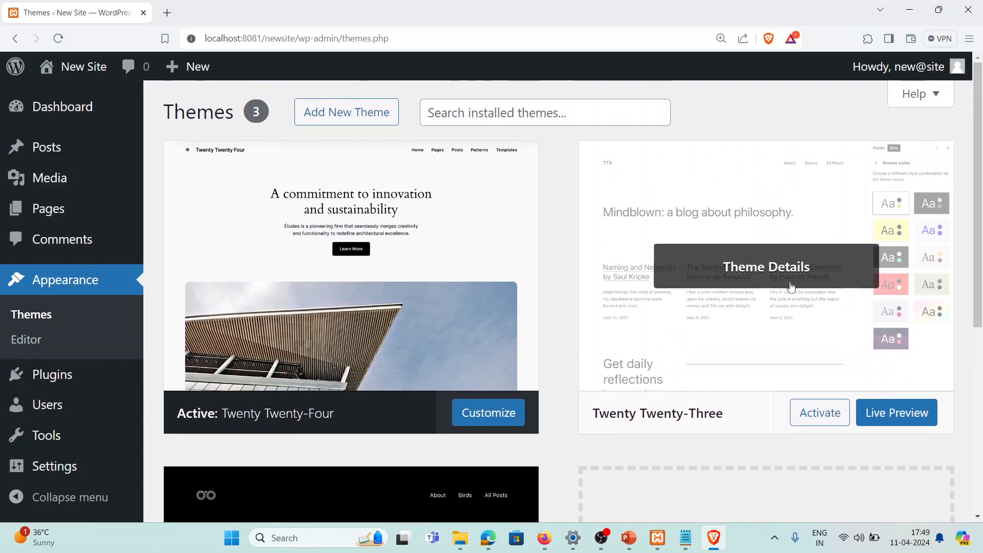
scroll(788, 287, "down", 3)
scroll(694, 312, "down", 5)
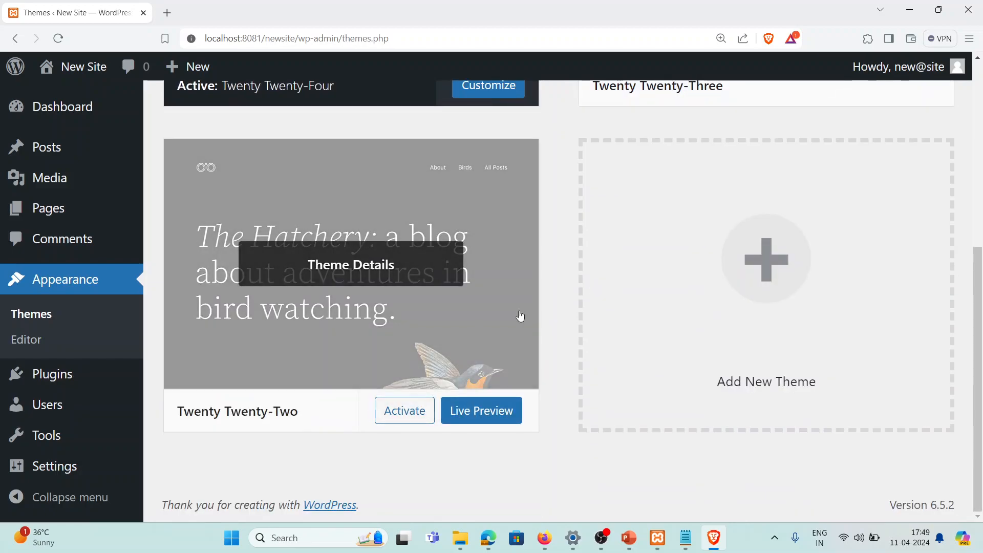
scroll(613, 282, "up", 7)
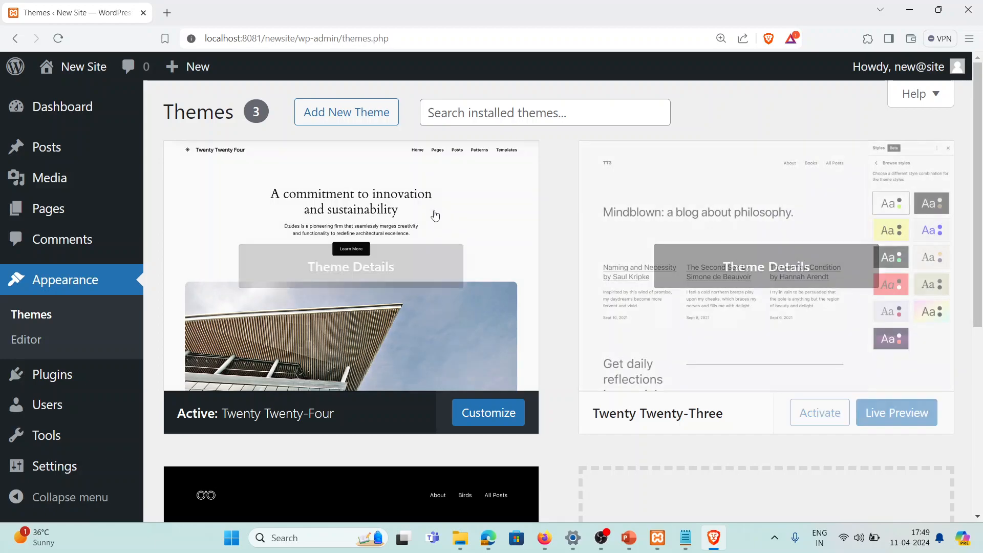
Step: Install the Twenty Twenty-One theme from the popular themes in the directory and activate it
left_click(387, 123)
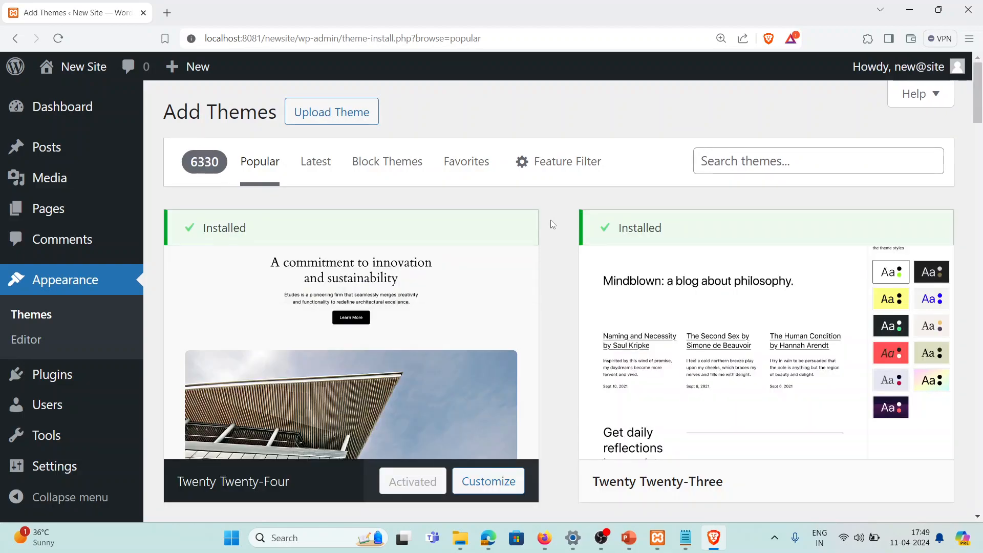
left_click(820, 170)
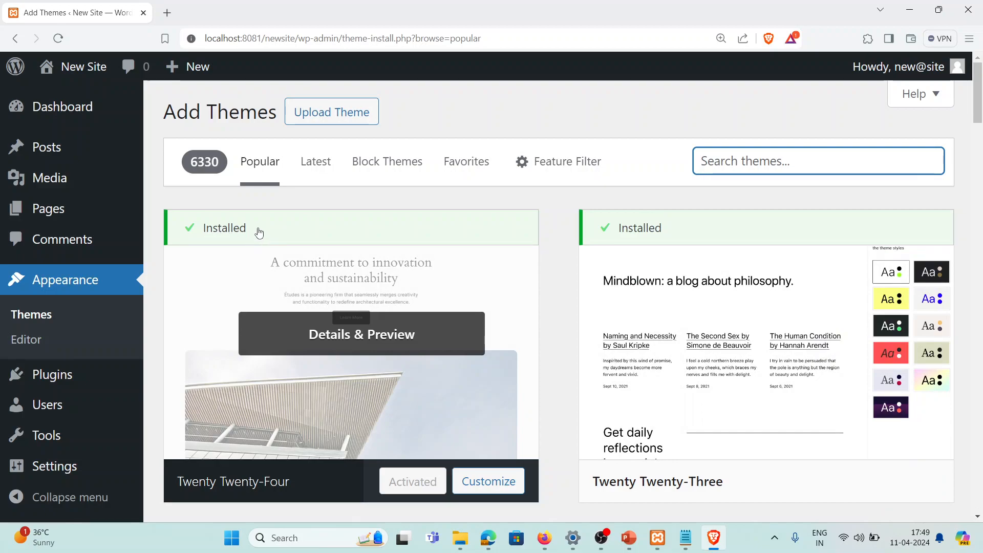
scroll(692, 399, "down", 3)
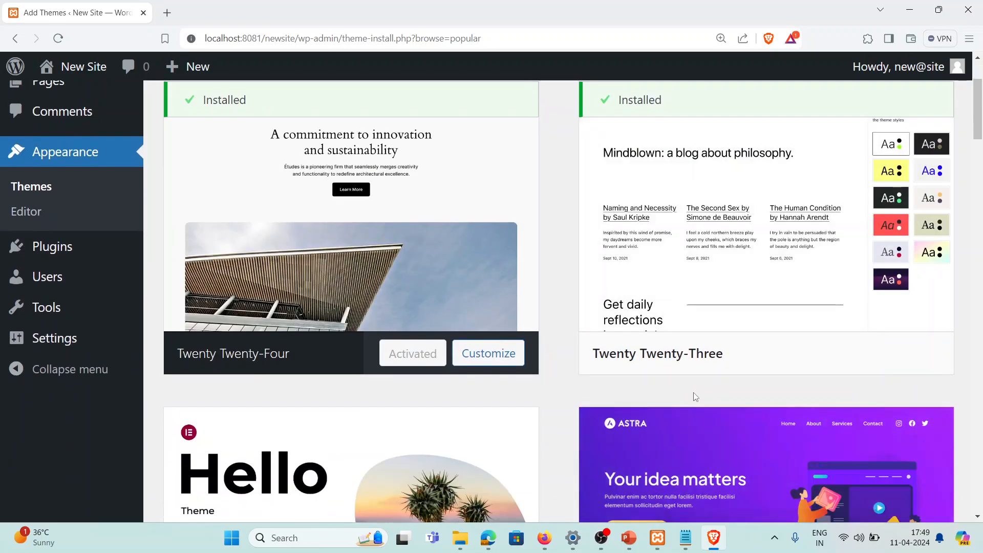
scroll(691, 399, "down", 8)
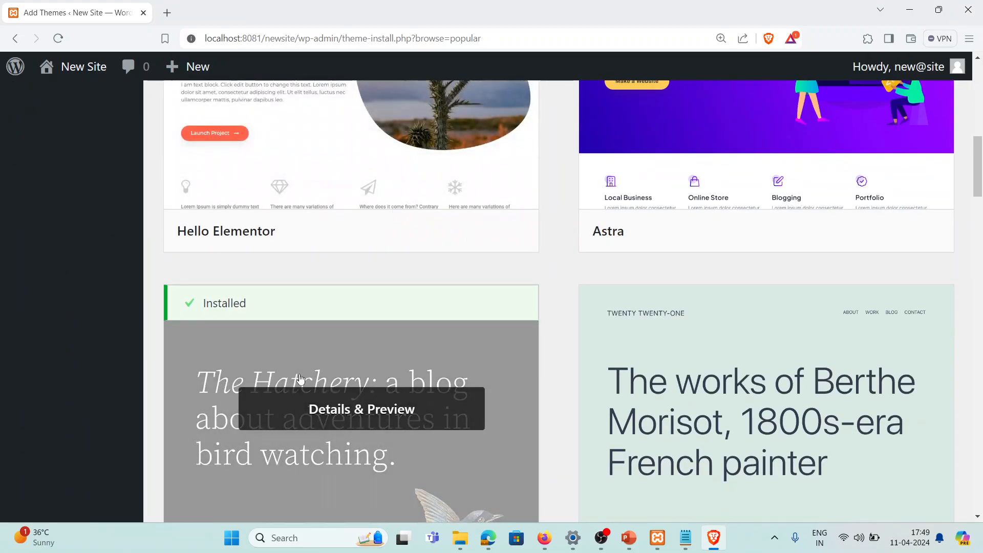
scroll(300, 377, "down", 3)
scroll(583, 367, "up", 5)
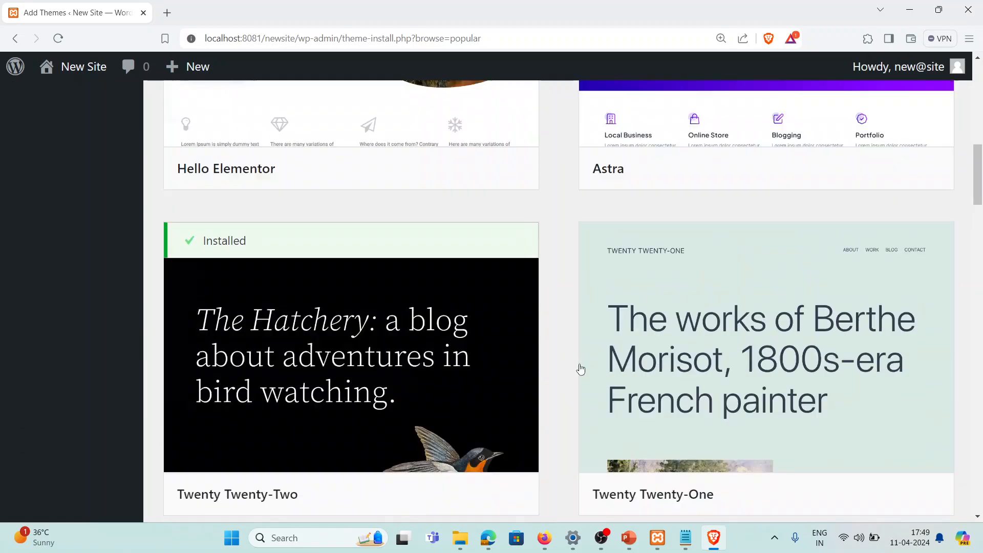
scroll(583, 367, "down", 5)
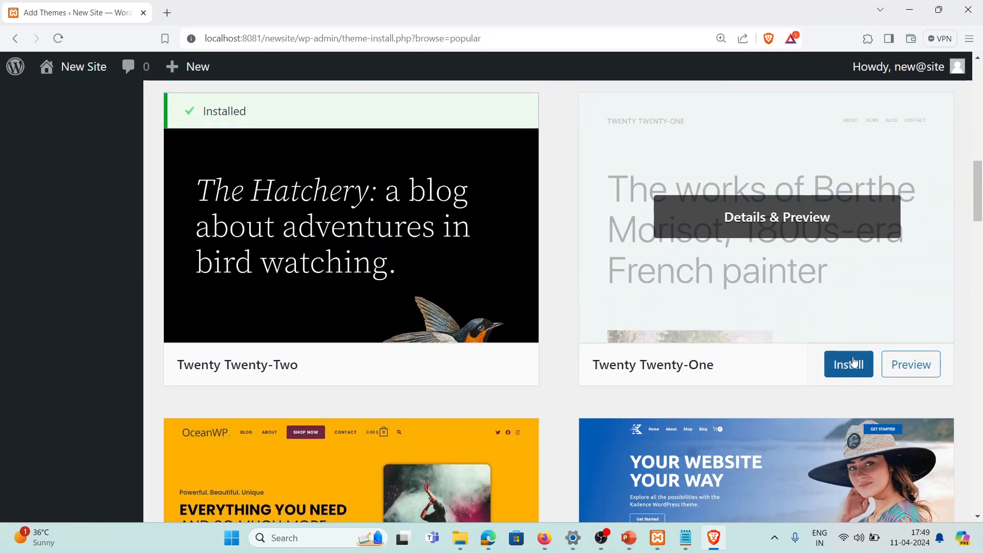
left_click(851, 372)
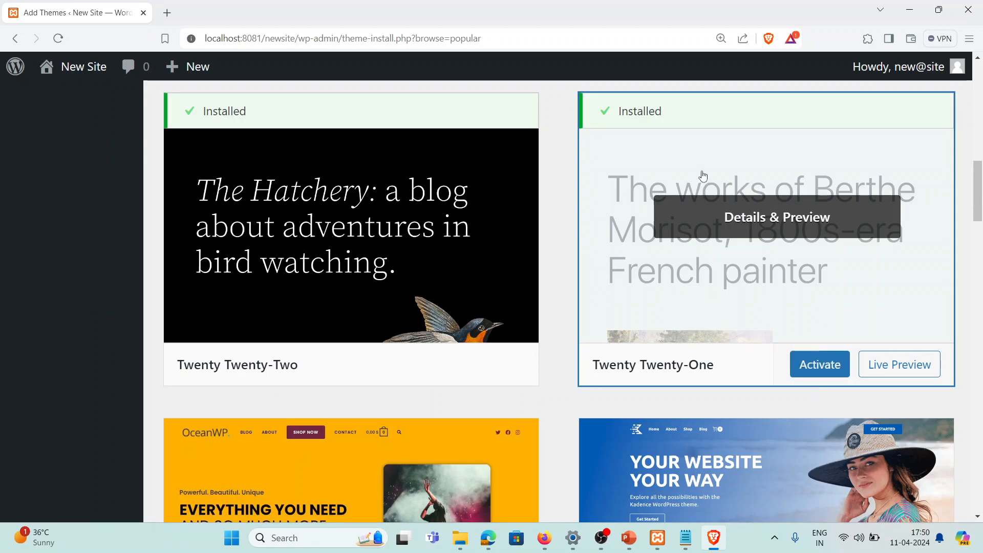
left_click(816, 369)
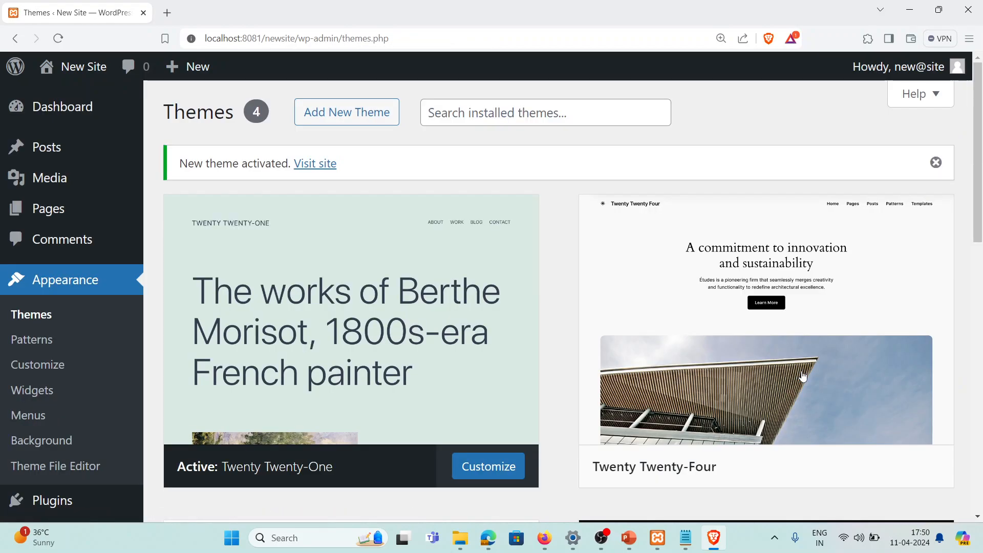
Step: Try searching the installed themes for "ecomm" and "e-commerce", and clear the search
left_click(597, 112)
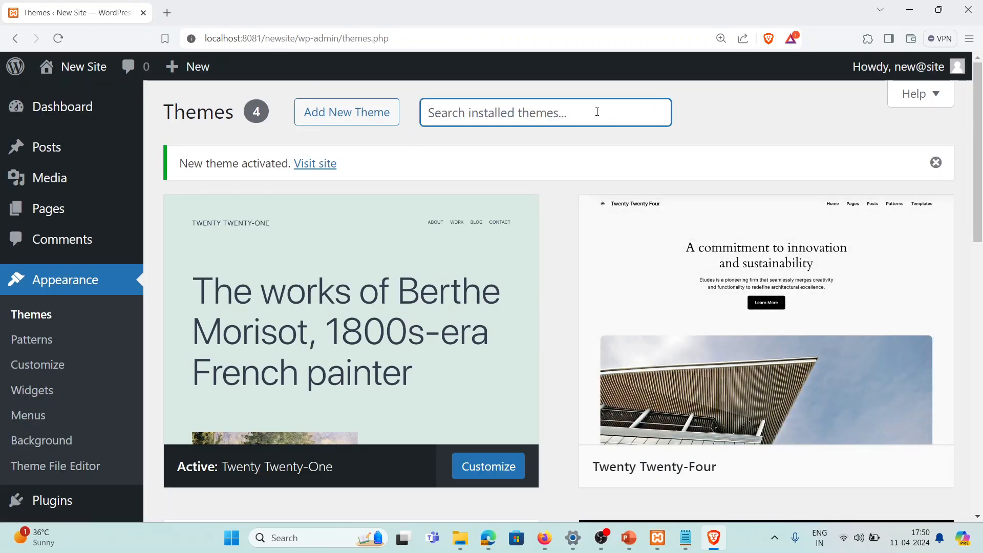
type("ecomm")
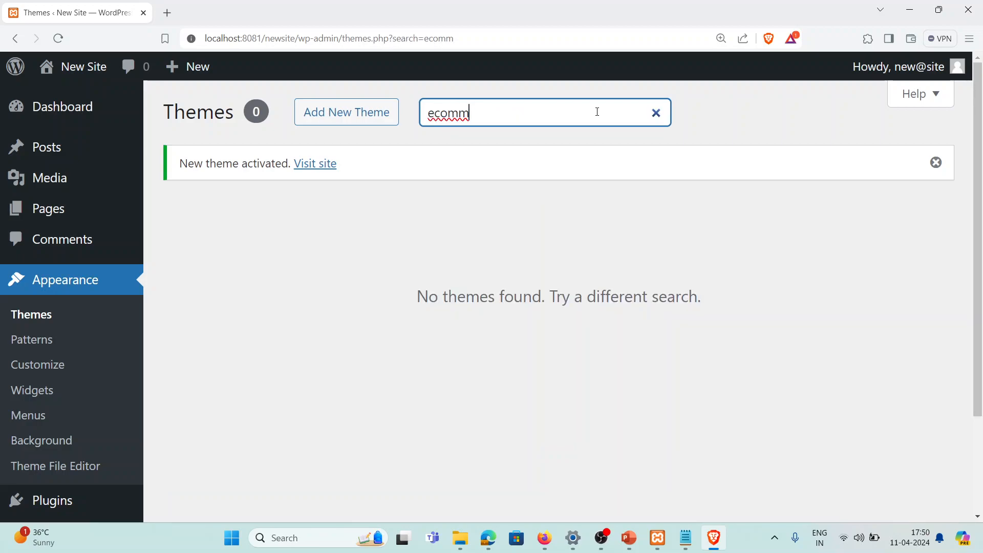
key("BackSpace")
key("BackSpace")
key("BackSpace")
type("-commer")
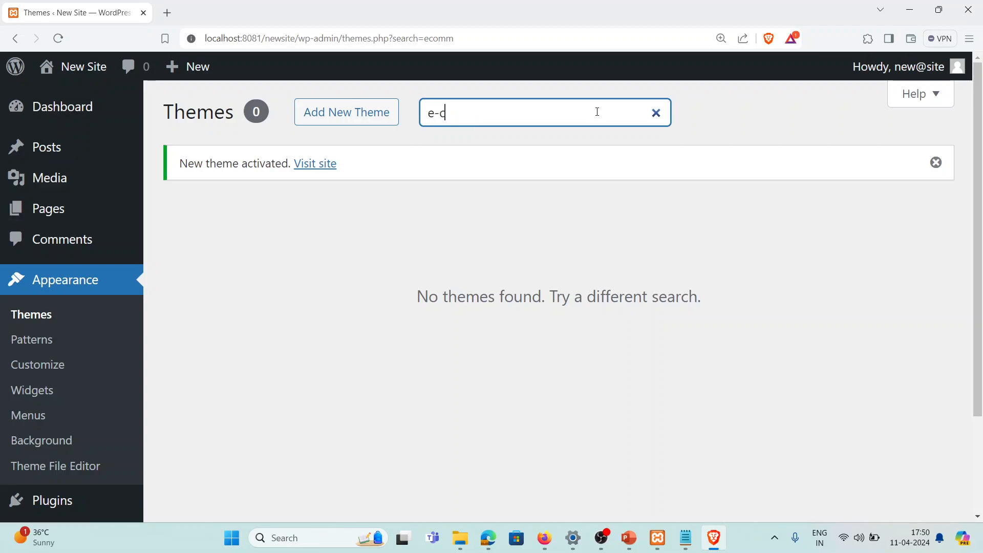
type("ce")
key("BackSpace")
key("BackSpace")
key("BackSpace")
key("BackSpace")
key("BackSpace")
key("BackSpace")
key("BackSpace")
key("BackSpace")
key("BackSpace")
key("BackSpace")
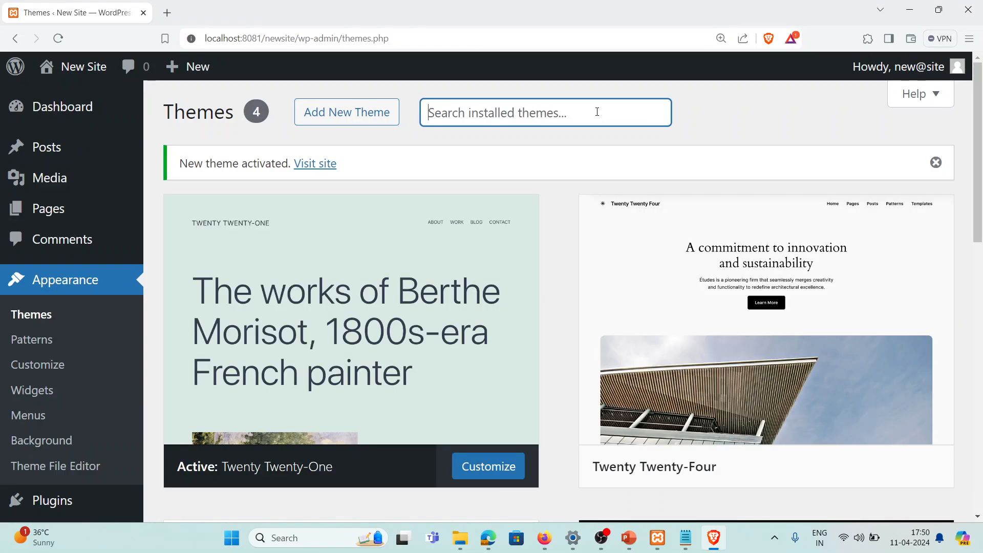
Step: Search the installed themes for "portfolio"
type("portfolio")
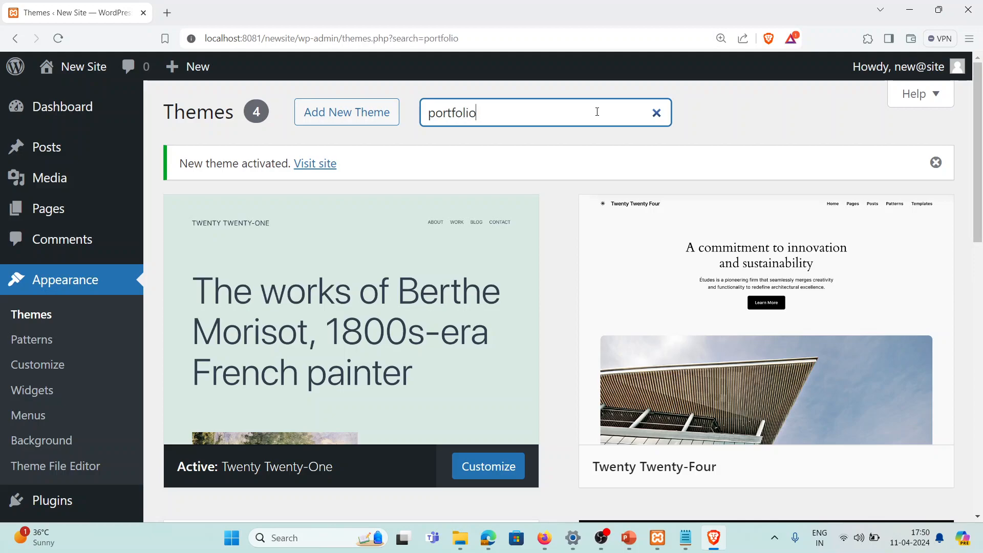
Step: Look through the installed themes and open the directory for adding a new theme
scroll(492, 217, "down", 5)
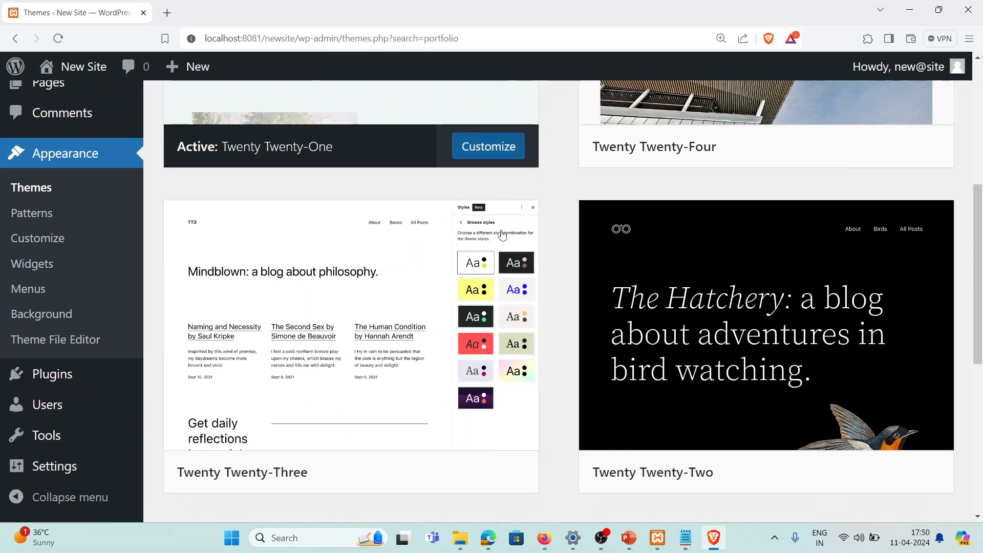
scroll(503, 234, "down", 6)
scroll(502, 234, "up", 7)
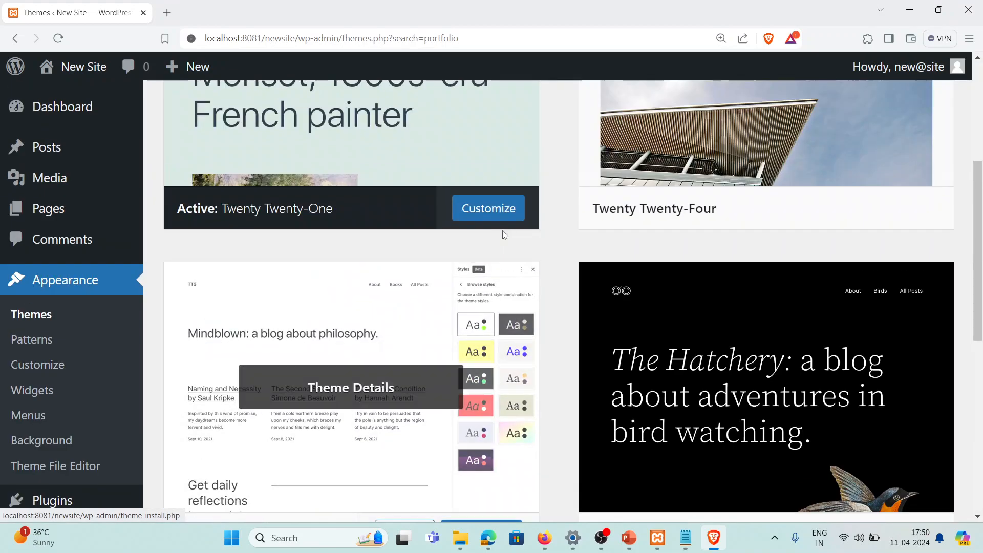
scroll(496, 242, "down", 1)
scroll(496, 242, "down", 3)
left_click(481, 470)
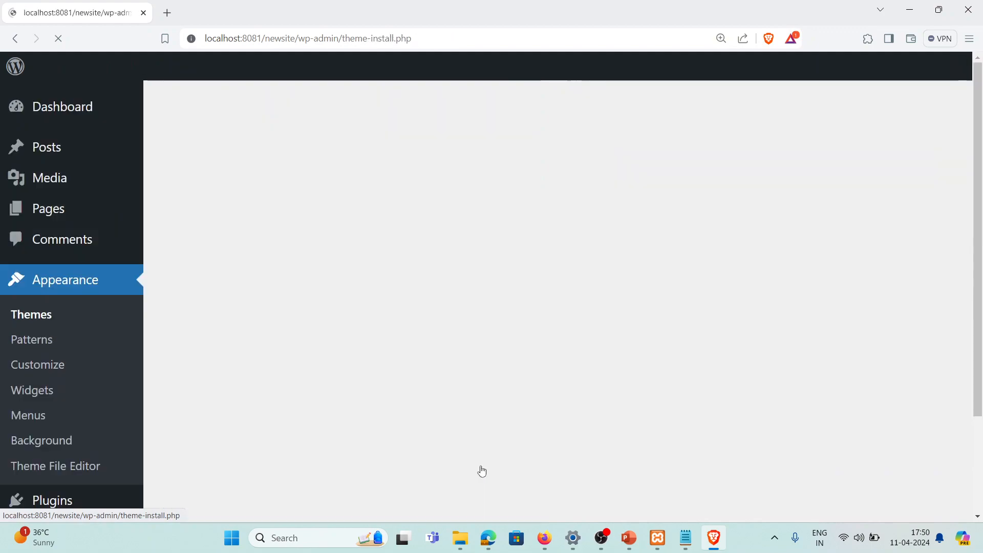
Step: Search the theme directory for "e-commer" and look through the matching themes
left_click(738, 168)
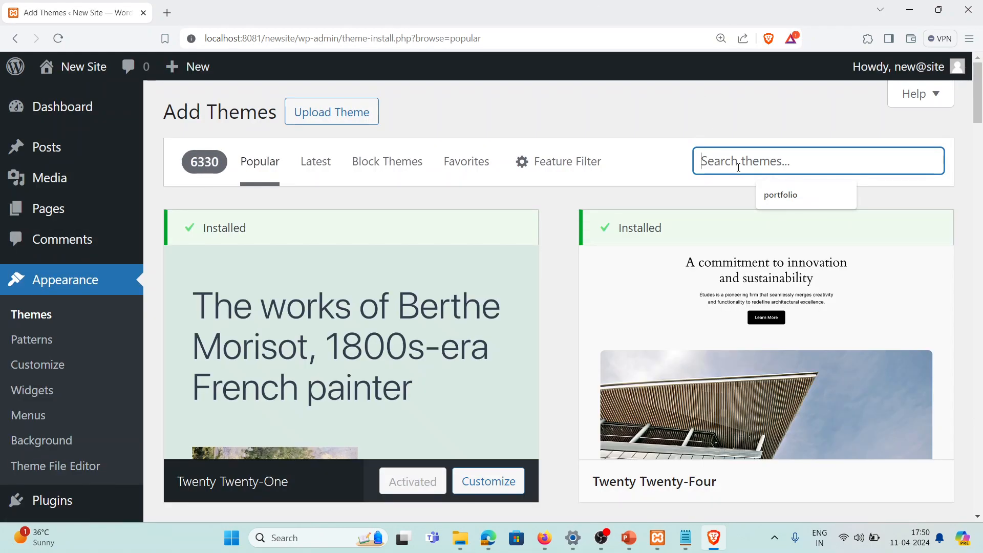
type("e-commi")
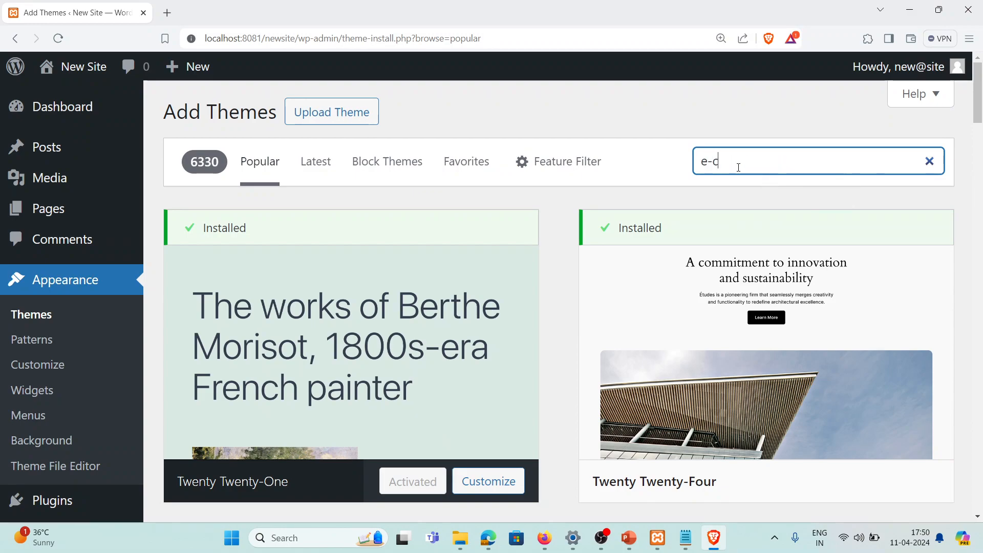
key("BackSpace")
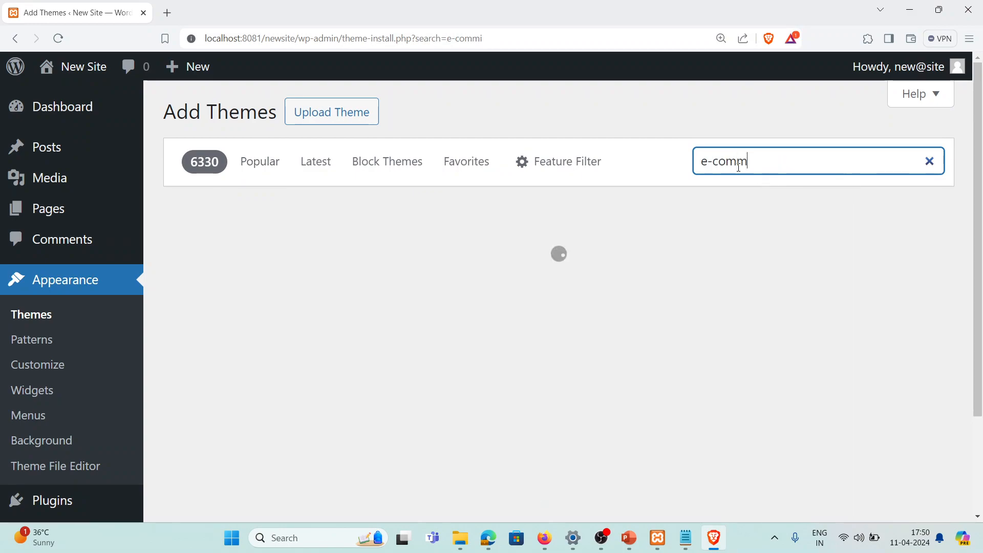
type("er")
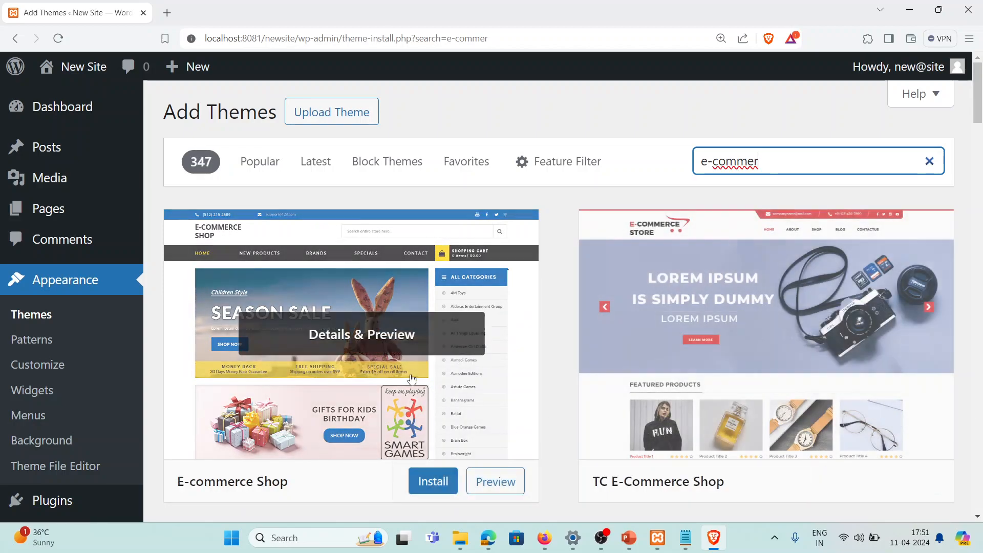
scroll(410, 364, "down", 3)
scroll(562, 296, "up", 4)
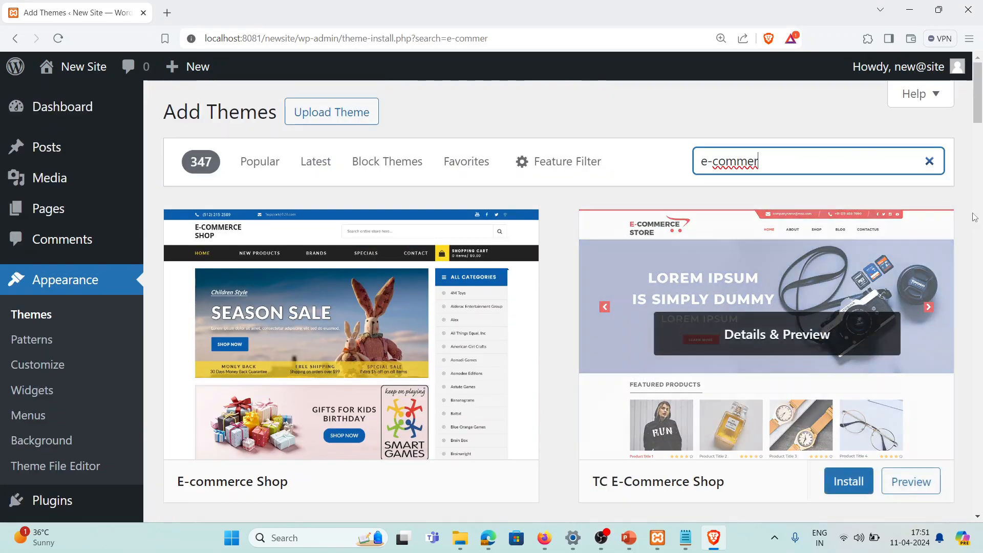
Step: Replace the theme directory search with "portfolio" and browse the matching themes
triple_click(798, 165)
type("p")
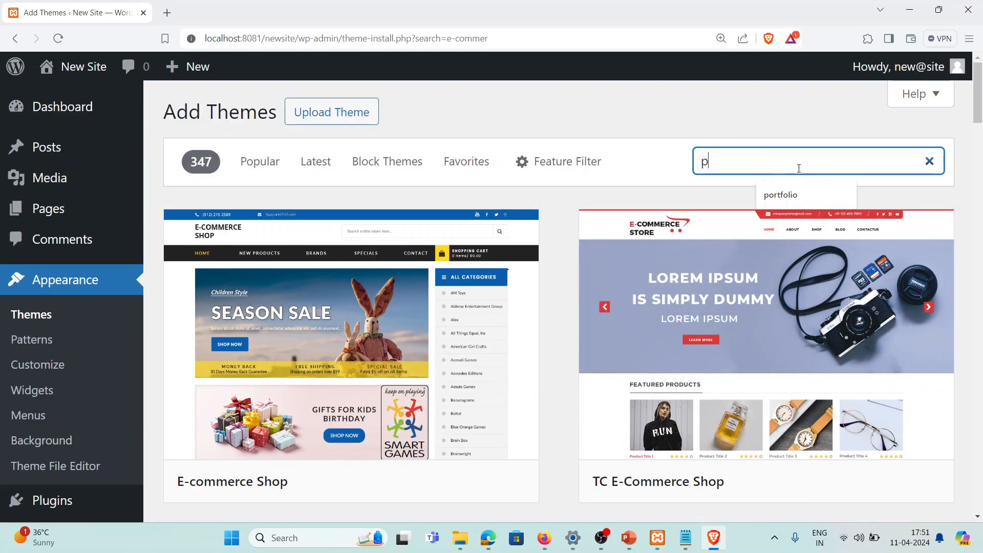
type("ortfolio")
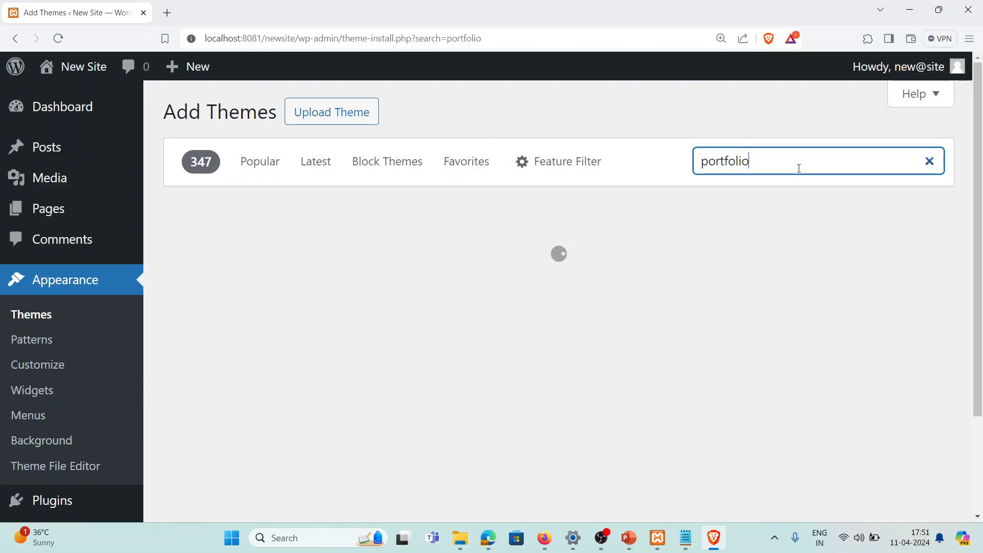
scroll(655, 248, "down", 3)
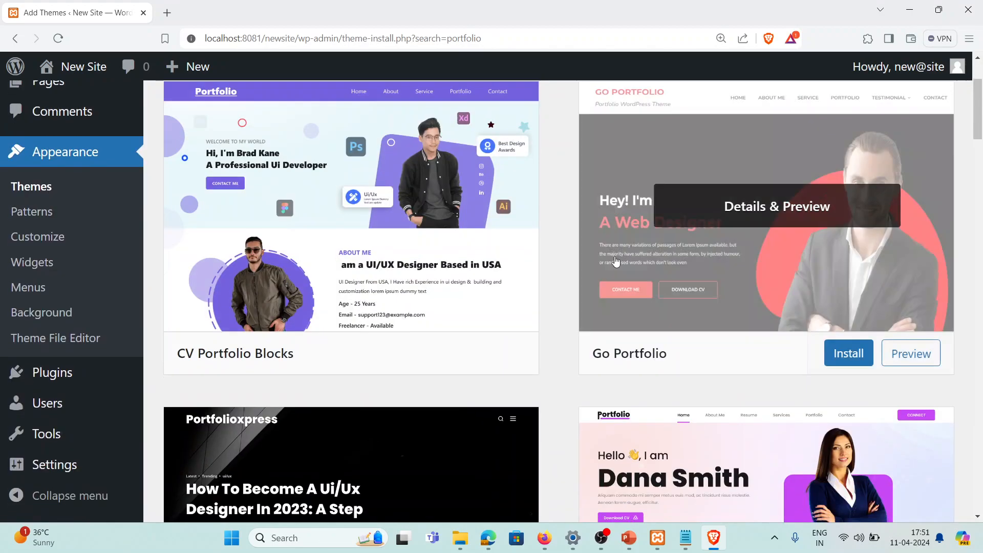
scroll(655, 247, "down", 13)
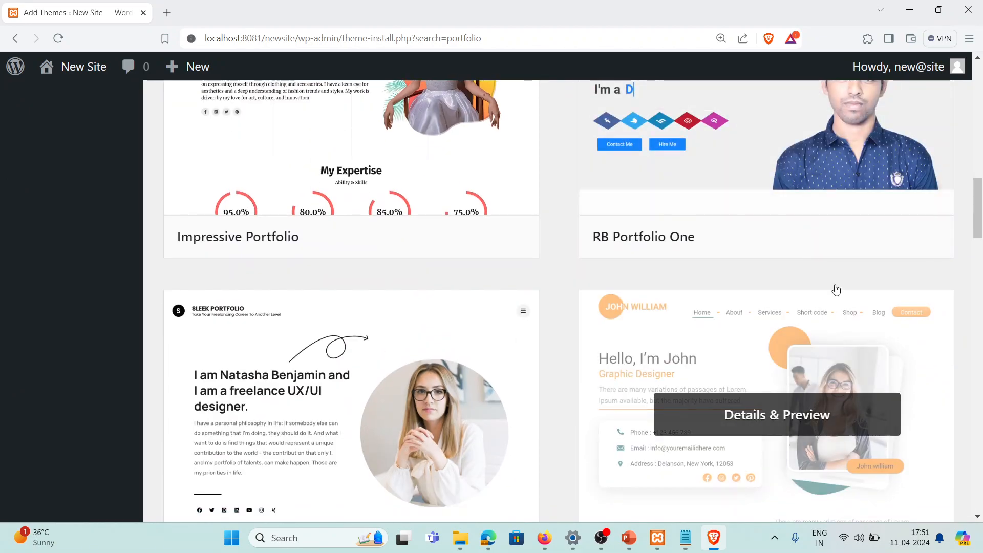
mouse_move(856, 236)
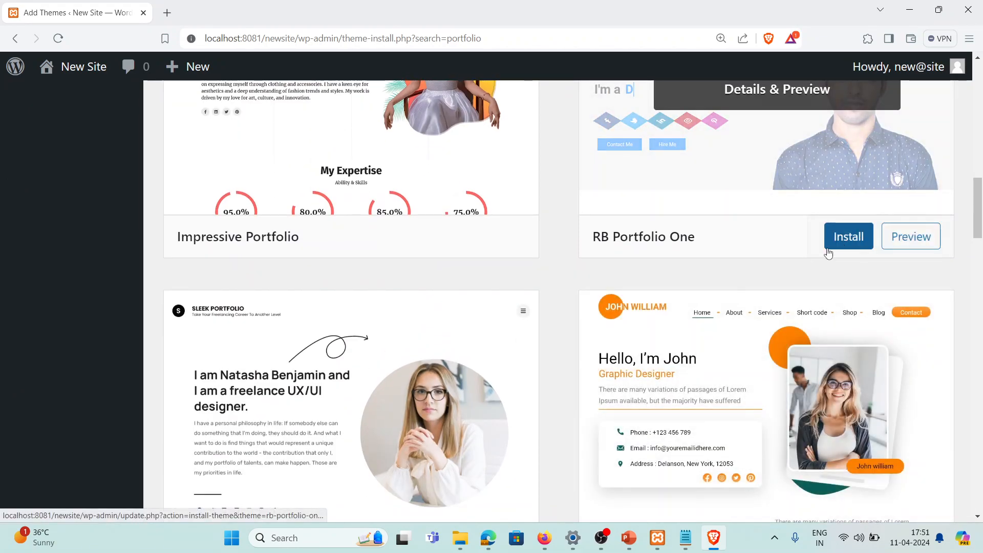
scroll(399, 326, "up", 15)
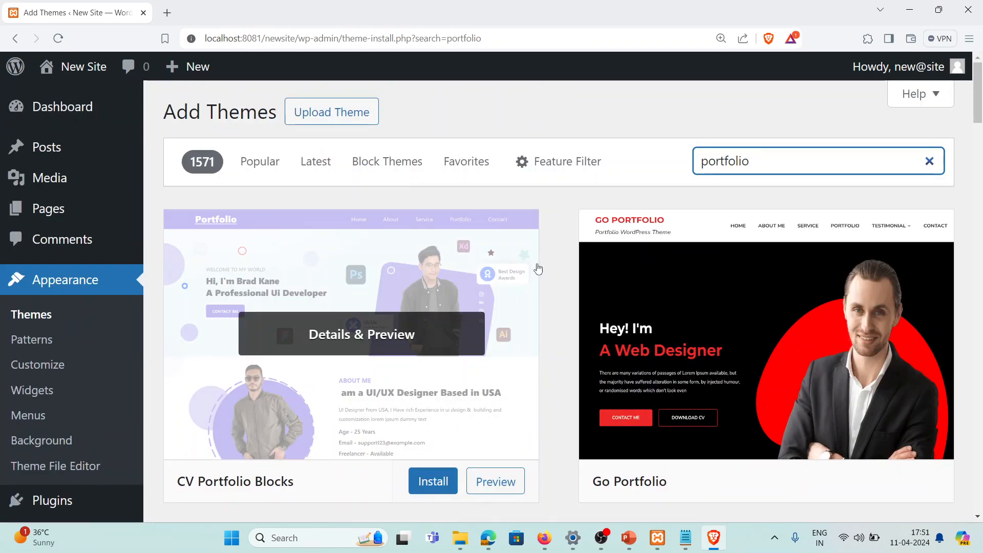
Step: Search the theme directory for "education" and look over the offered themes
double_click(906, 160)
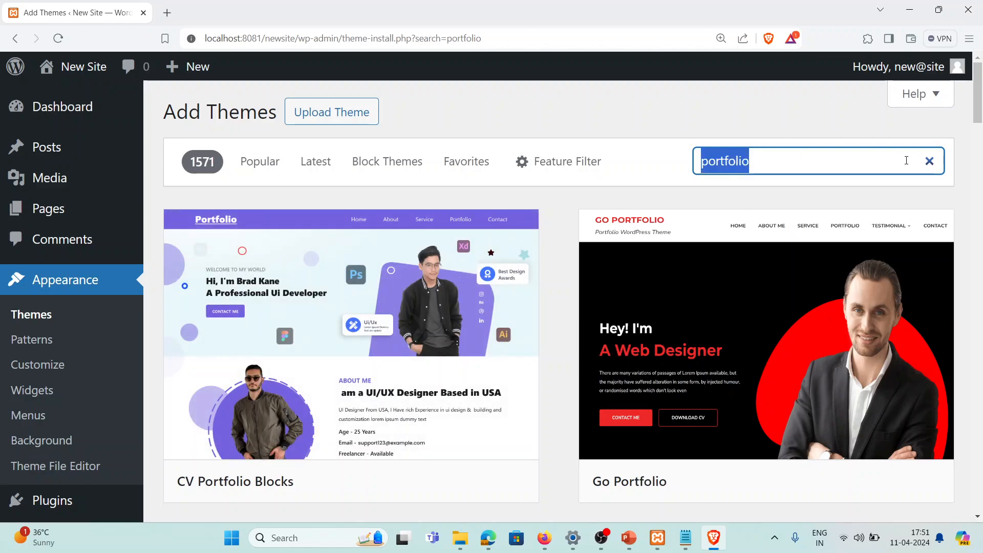
type("education")
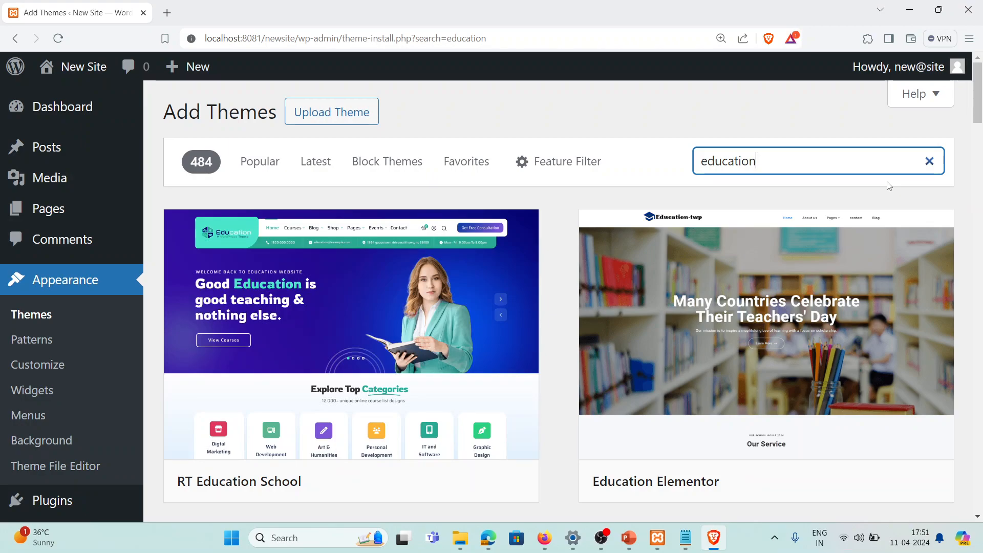
scroll(553, 395, "down", 5)
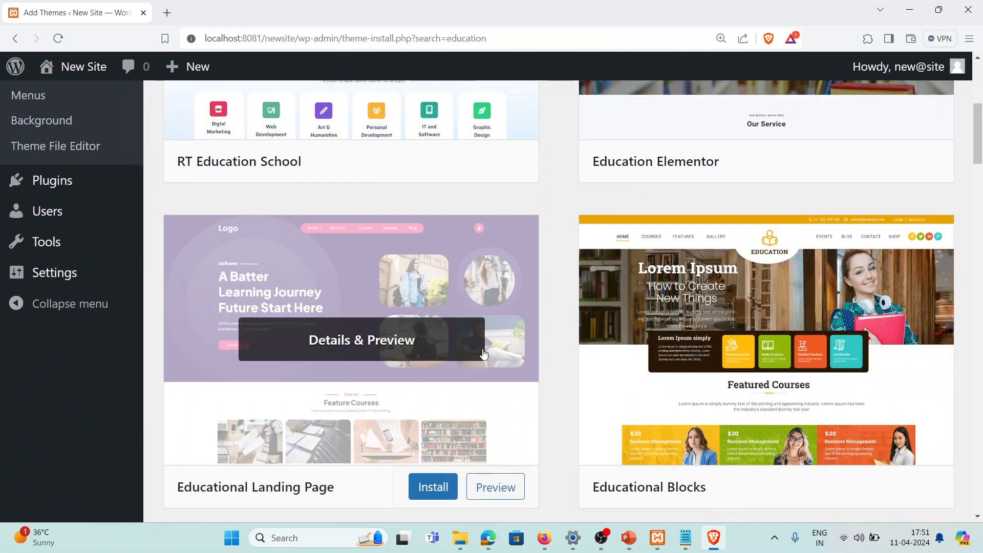
scroll(483, 354, "up", 5)
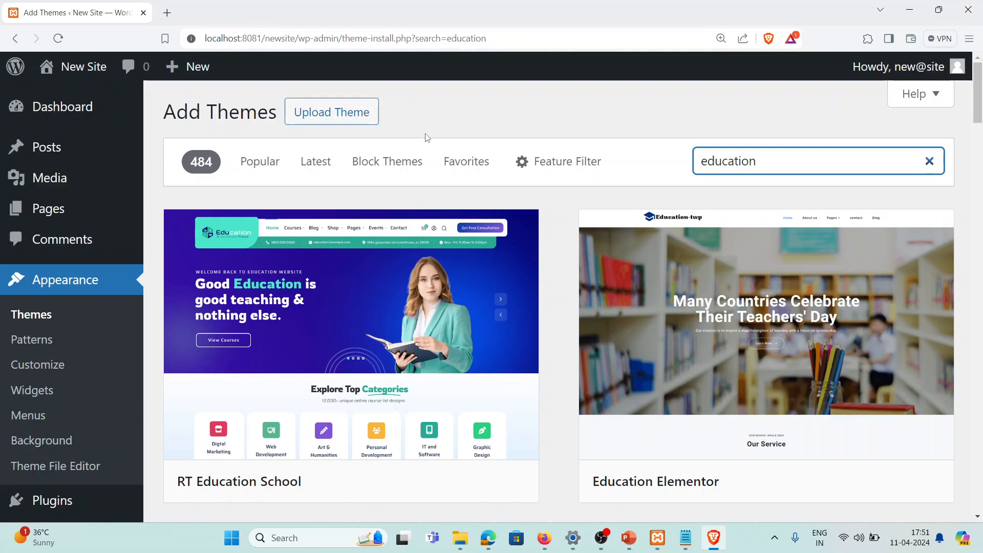
Step: Show the form for uploading a .zip theme, and return to the installed themes without uploading a file
left_click(341, 118)
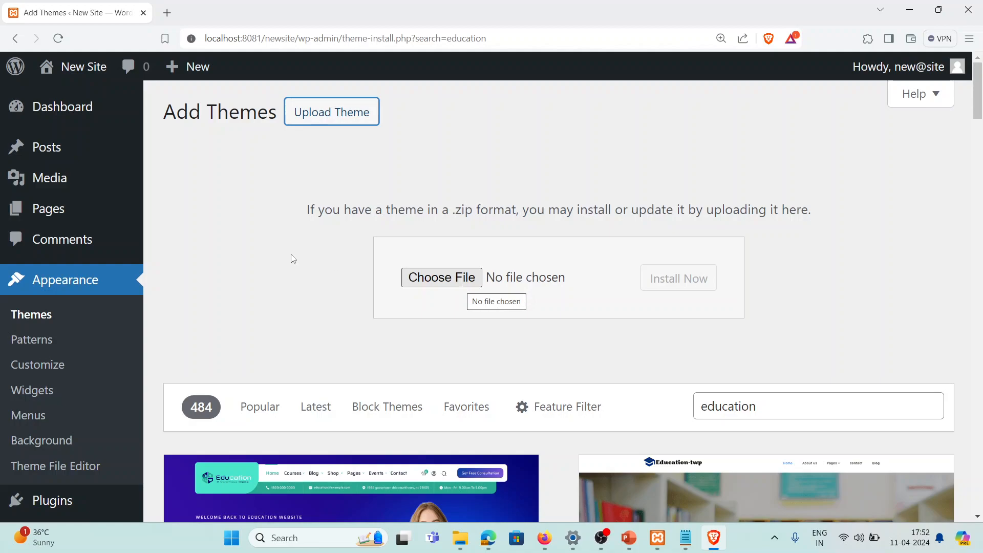
scroll(492, 225, "down", 3)
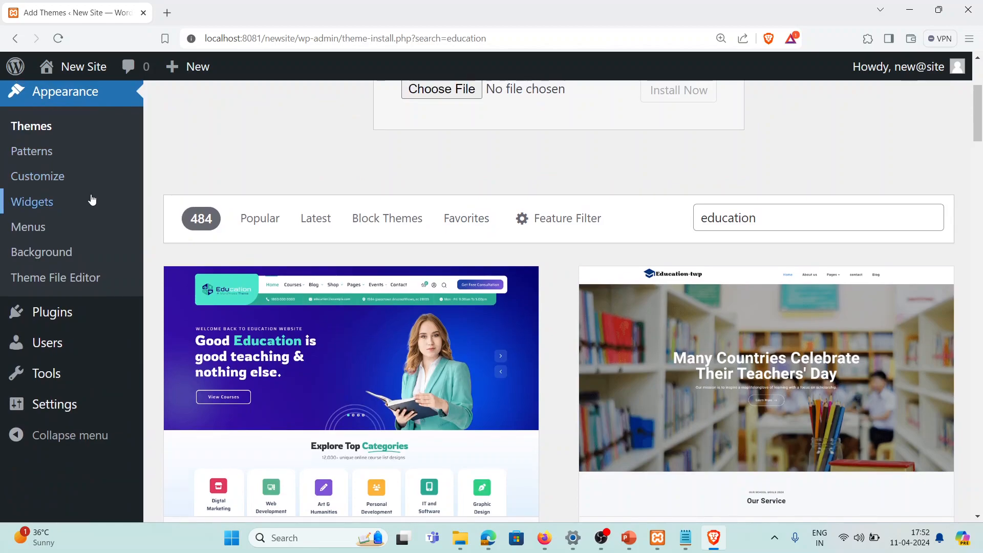
scroll(61, 225, "up", 2)
left_click(24, 251)
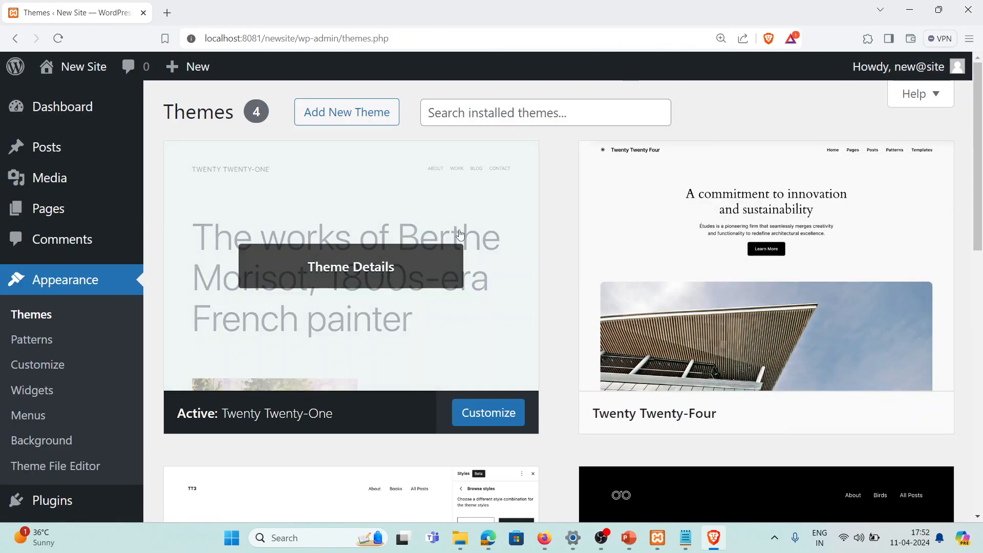
scroll(358, 205, "down", 2)
scroll(370, 206, "up", 2)
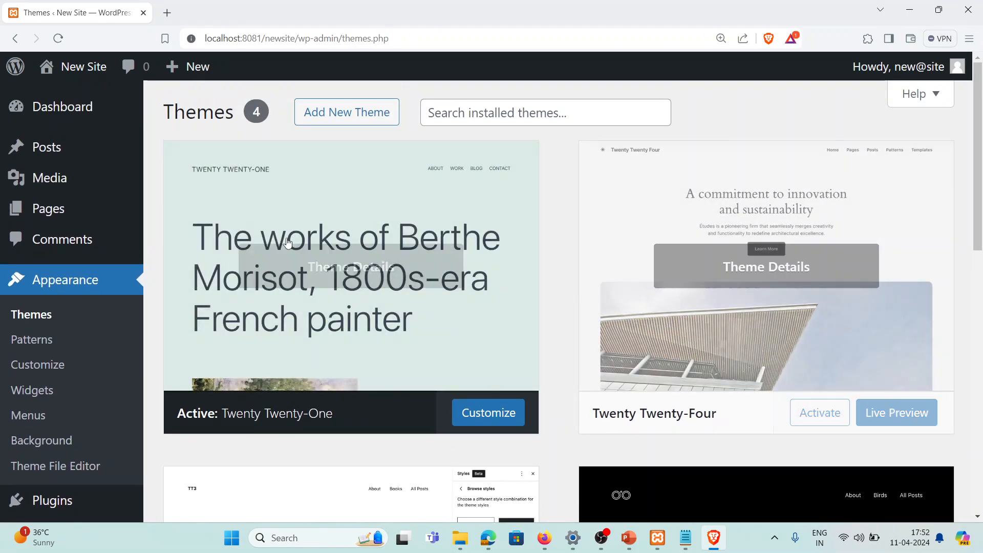
Step: Switch to Firefox, reload the site's home page to view the activated theme from top to footer, and return to the admin area
left_click(544, 539)
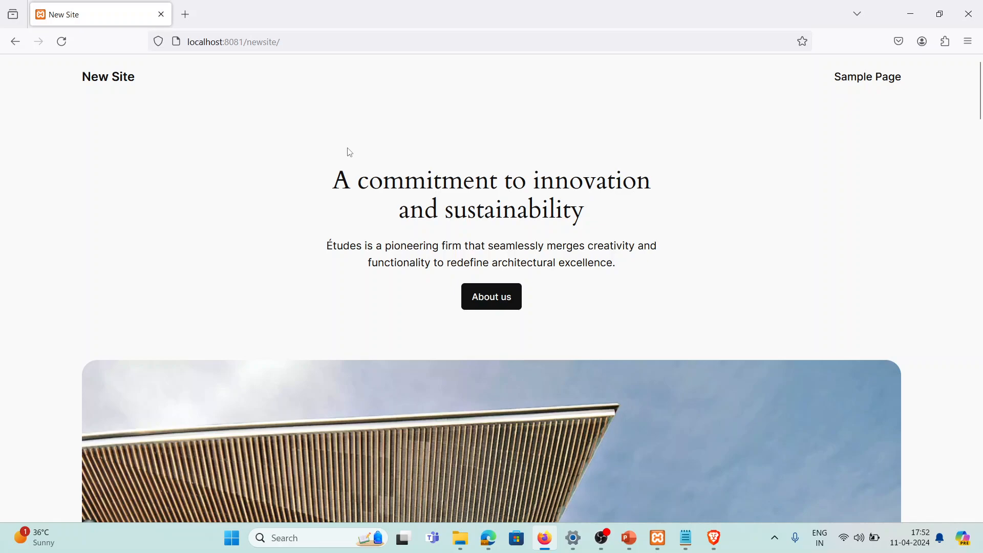
key("F5")
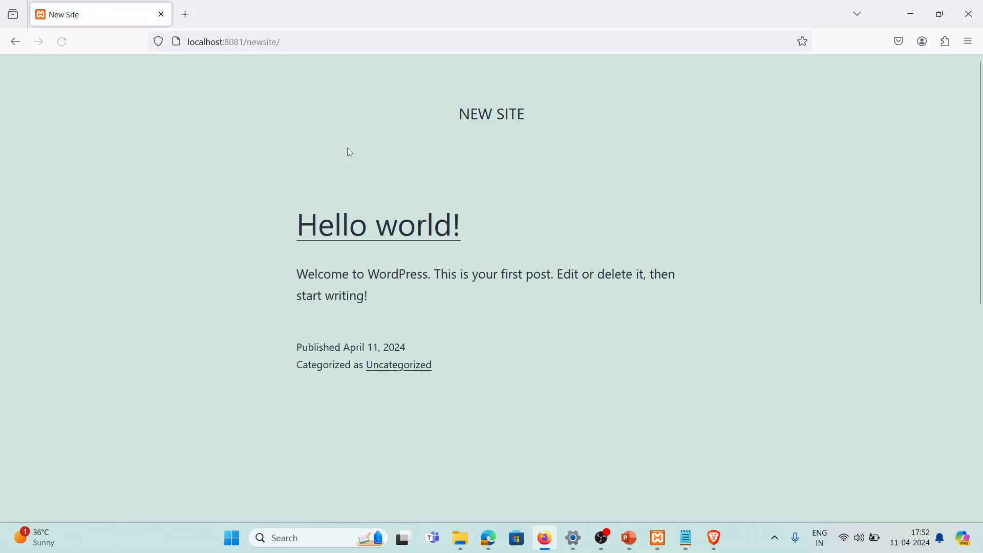
scroll(456, 224, "down", 10)
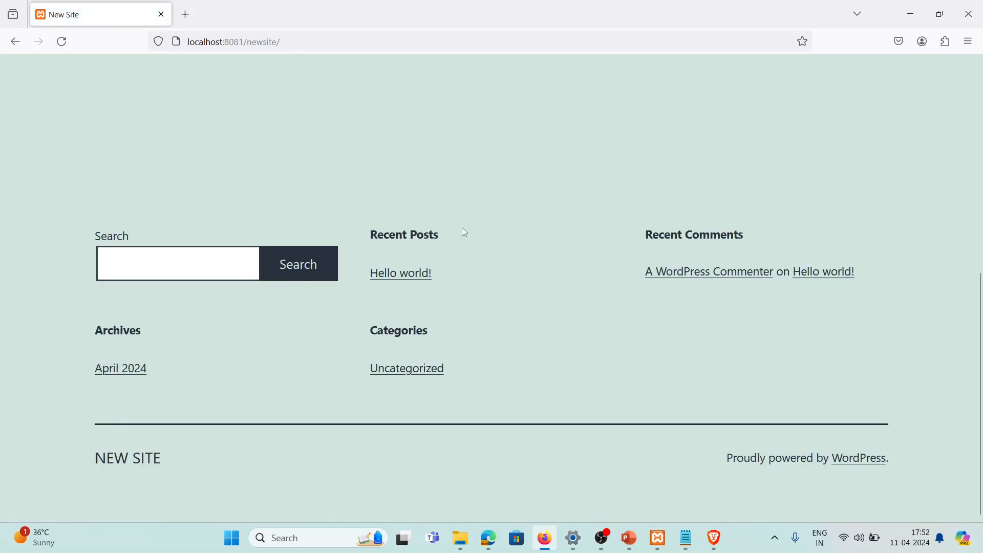
scroll(462, 227, "up", 10)
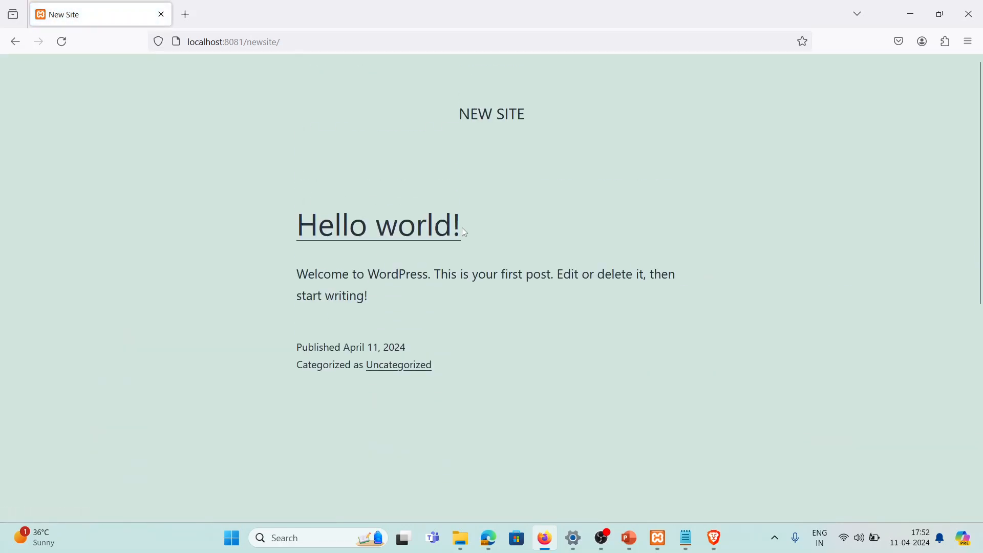
left_click(911, 14)
Step: Open the Customizer for the active Twenty Twenty-One theme
scroll(478, 328, "down", 2)
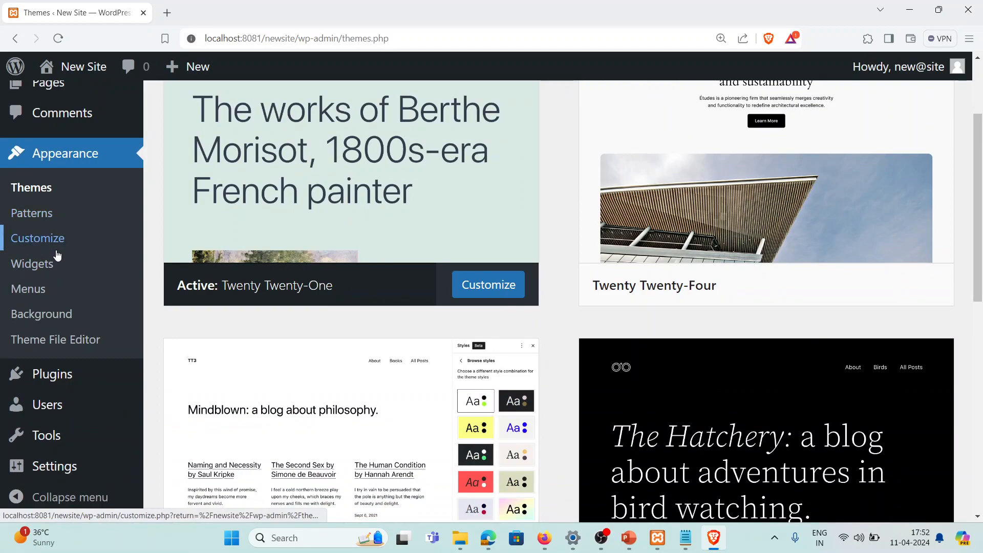
scroll(108, 335, "up", 2)
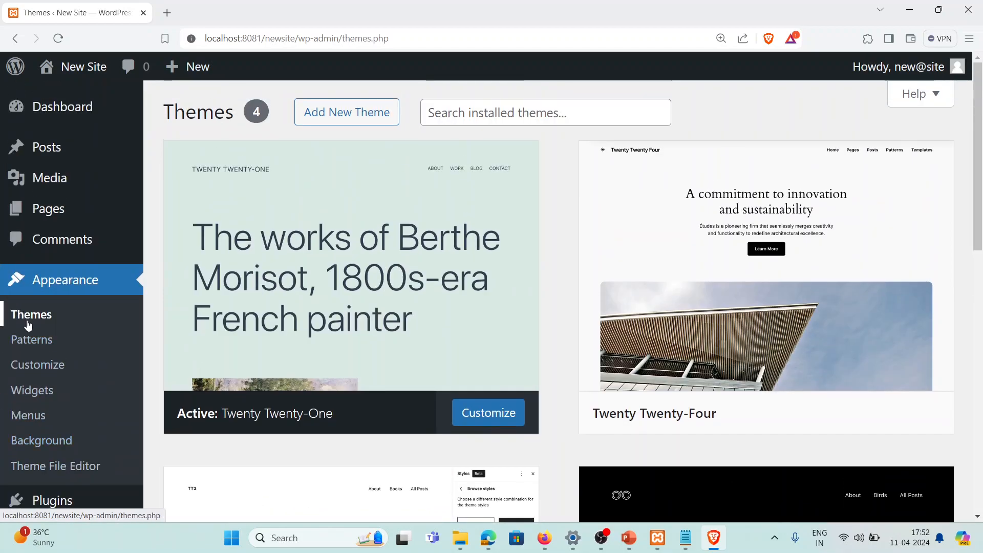
scroll(707, 406, "down", 2)
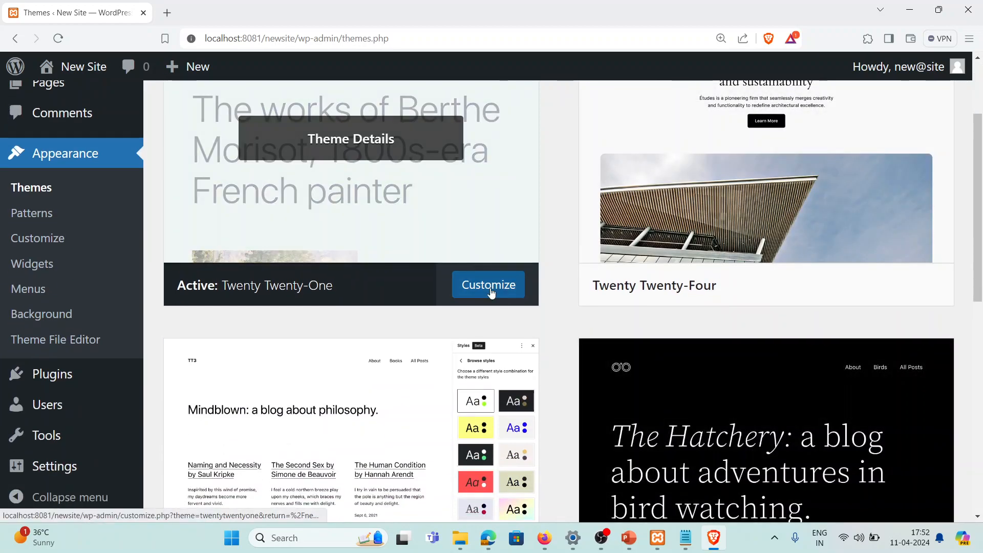
left_click(490, 291)
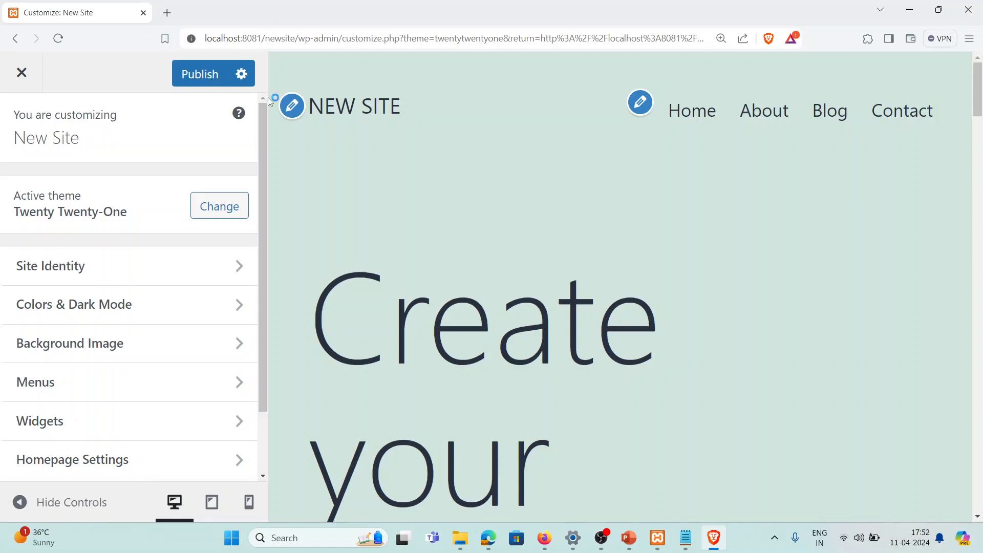
Step: Change the site title to "My Site" in the Site Identity settings
left_click(293, 110)
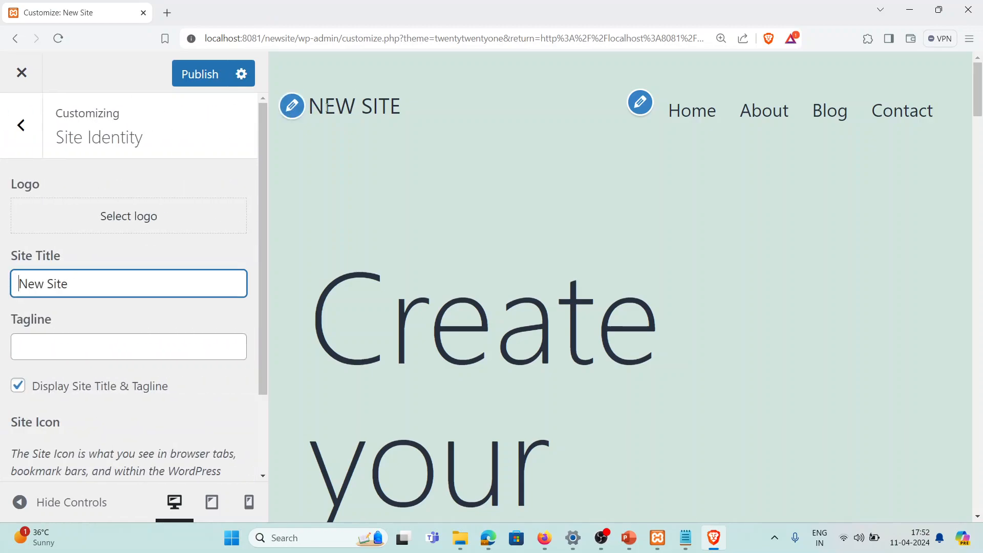
left_click(90, 287)
key("ctrl+a")
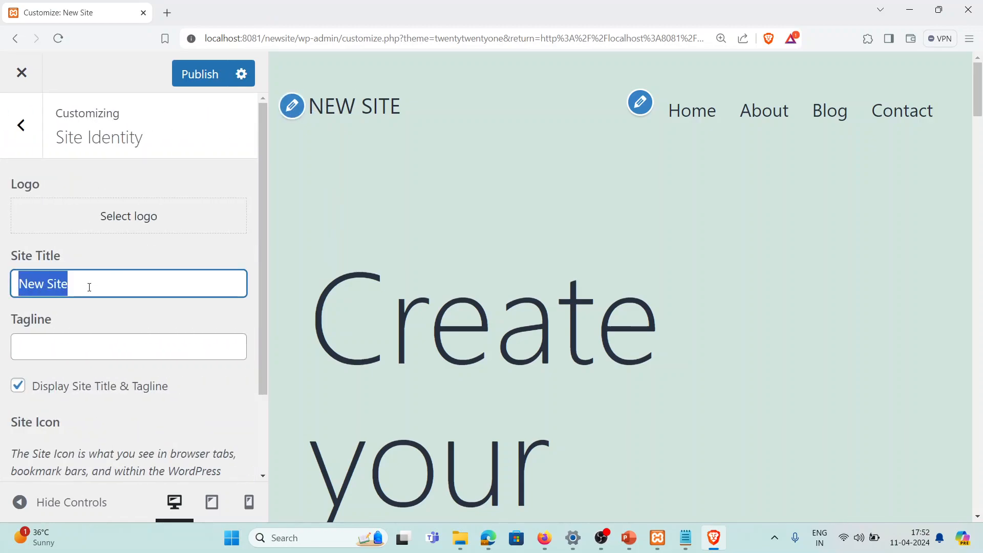
type("My Site")
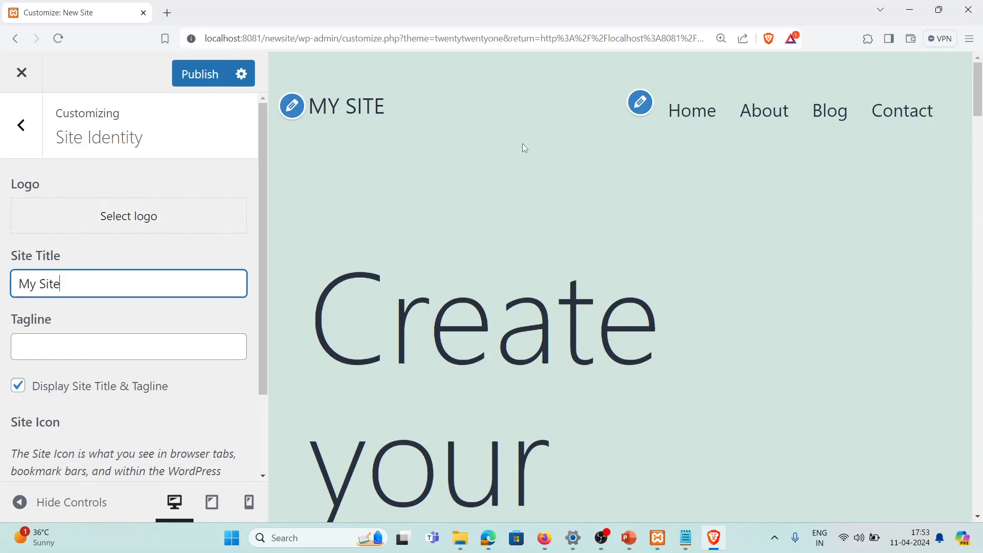
Step: Open the theme's menu locations and examine the Secondary menu's items, locations and options
left_click(645, 106)
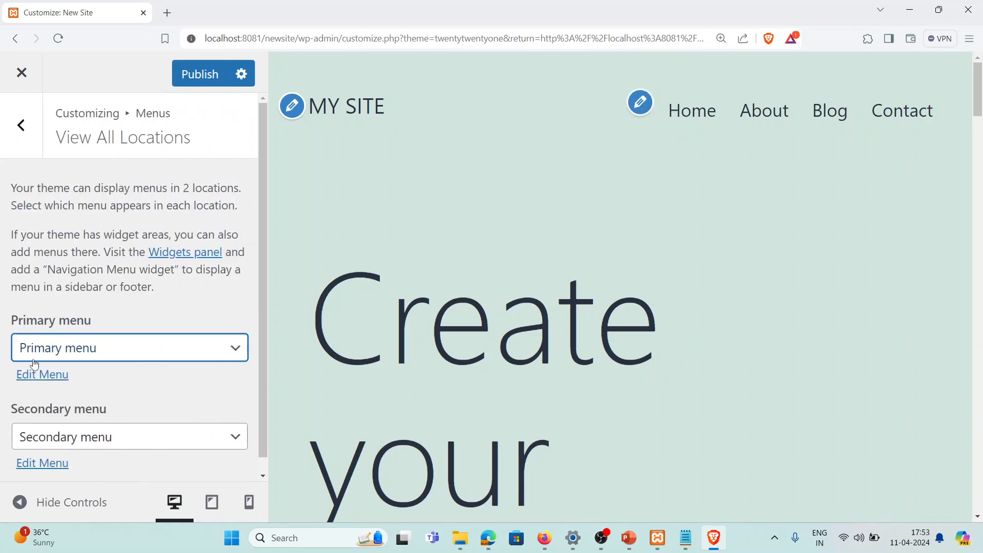
scroll(71, 355, "down", 1)
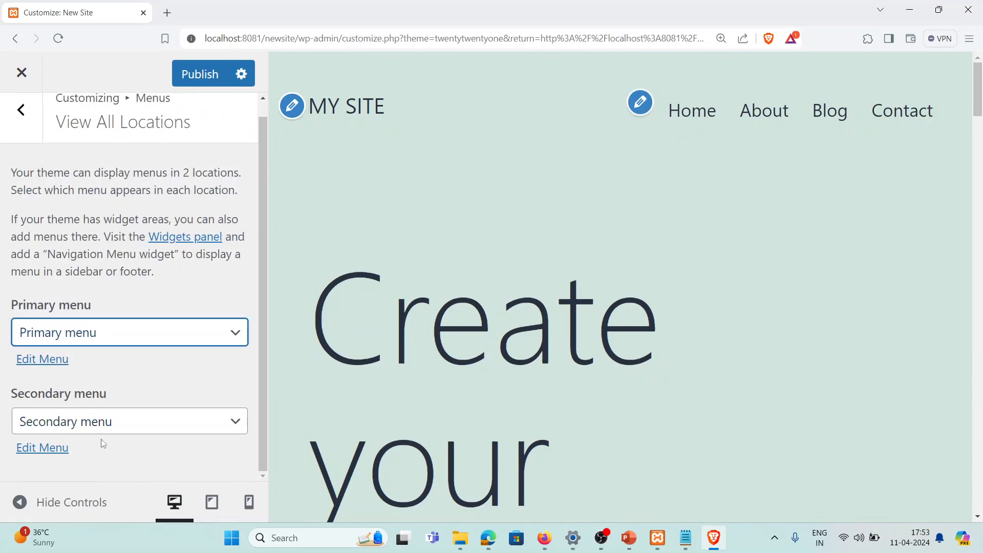
left_click(55, 451)
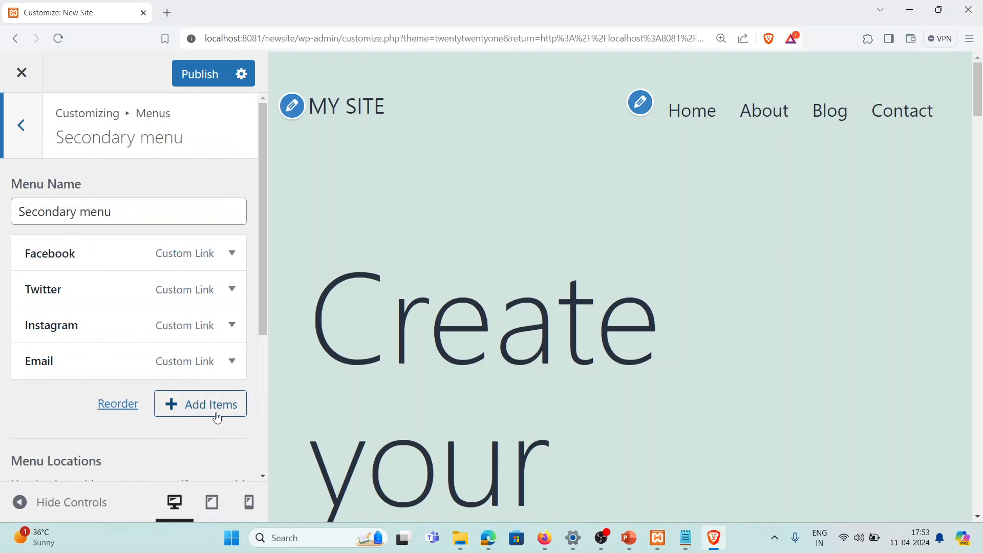
scroll(755, 352, "down", 15)
scroll(765, 360, "up", 15)
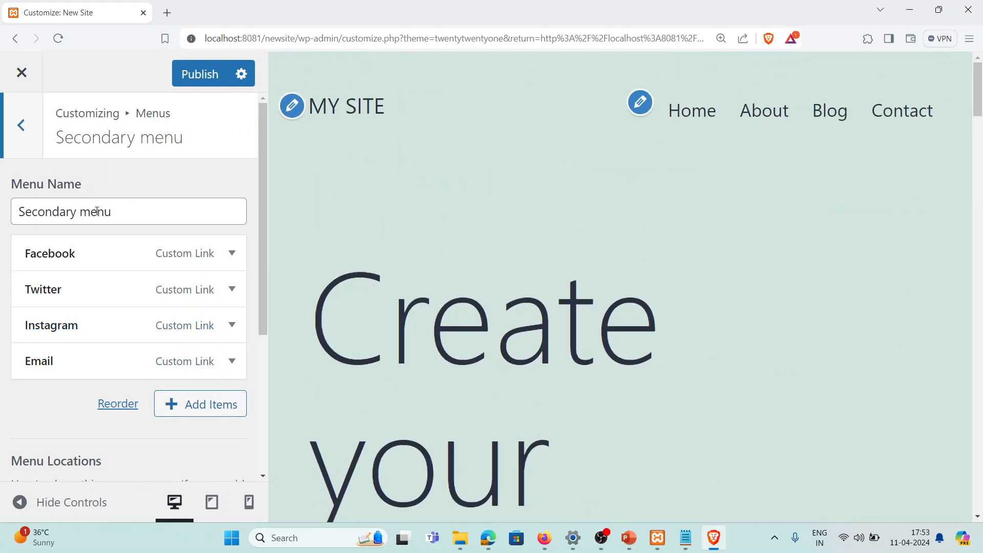
scroll(60, 249, "down", 5)
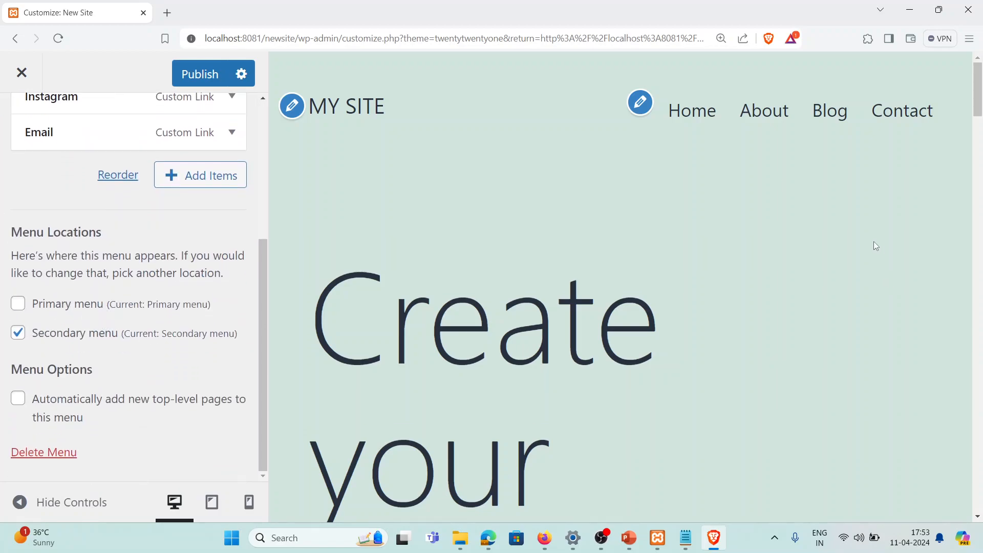
Step: Examine the footer of the home page preview, where the Secondary menu's social links are placed
scroll(876, 246, "down", 20)
scroll(883, 267, "down", 10)
scroll(883, 269, "up", 4)
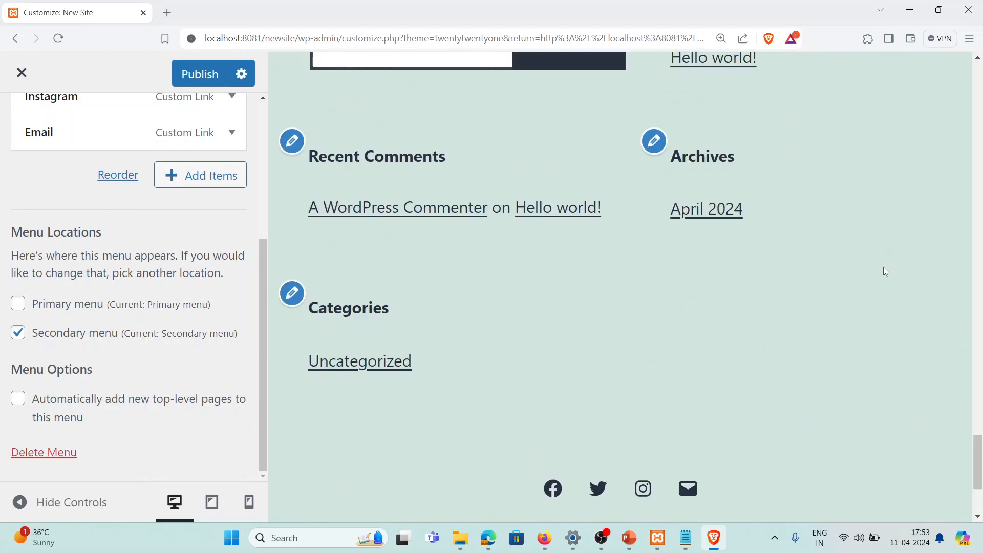
scroll(885, 270, "up", 5)
scroll(117, 291, "up", 4)
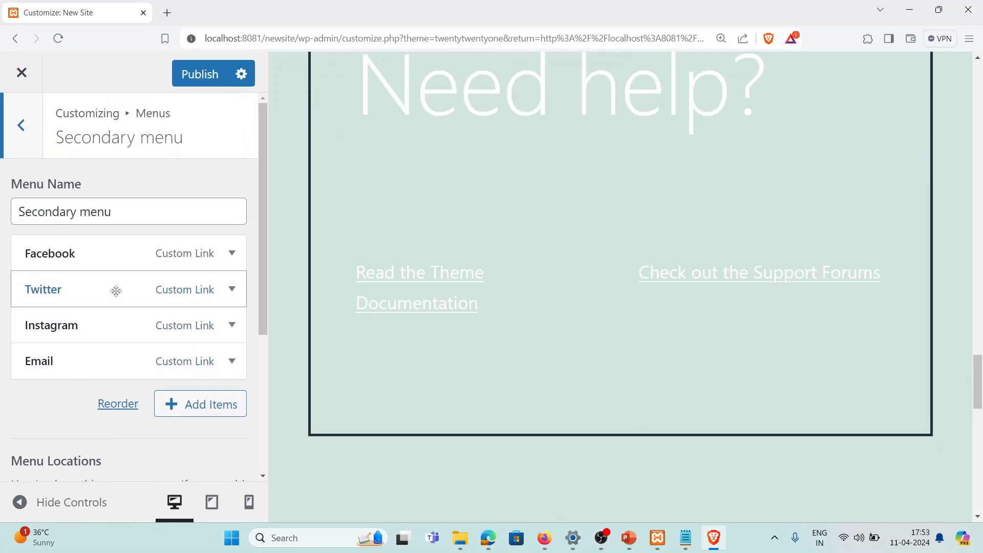
Step: Leave the Secondary menu, open the Primary menu for editing, and compare its items with the site preview's header
left_click(81, 210)
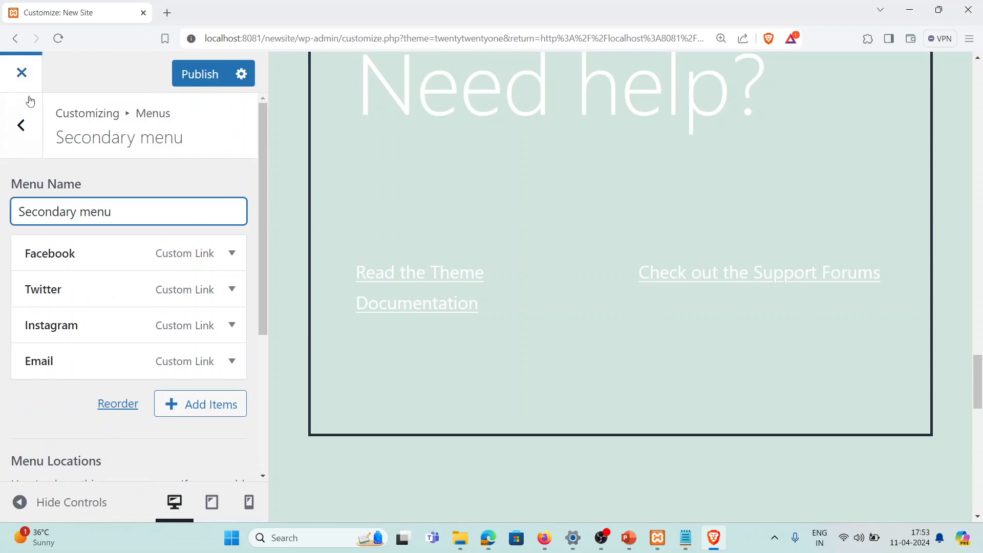
left_click(20, 125)
left_click(69, 230)
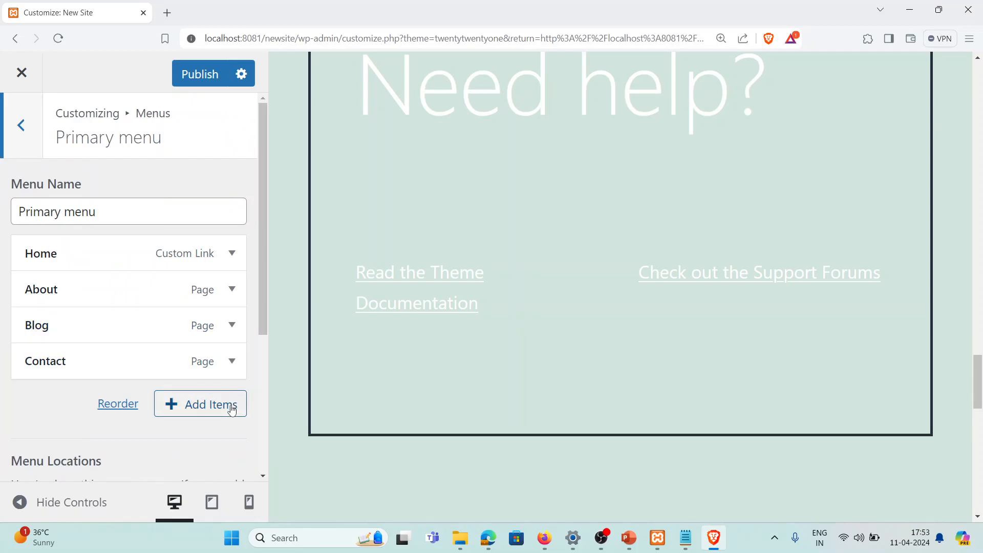
scroll(631, 201, "up", 10)
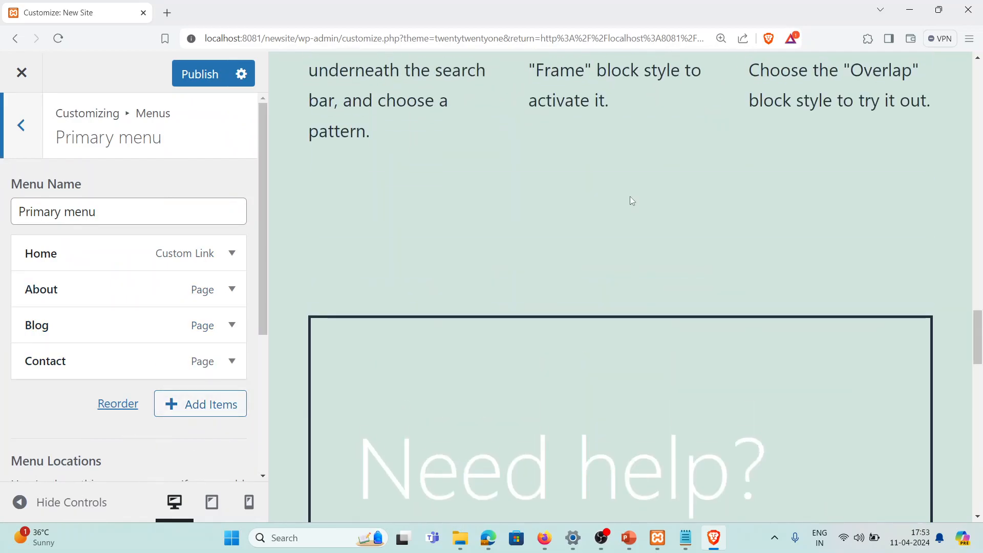
scroll(630, 196, "up", 10)
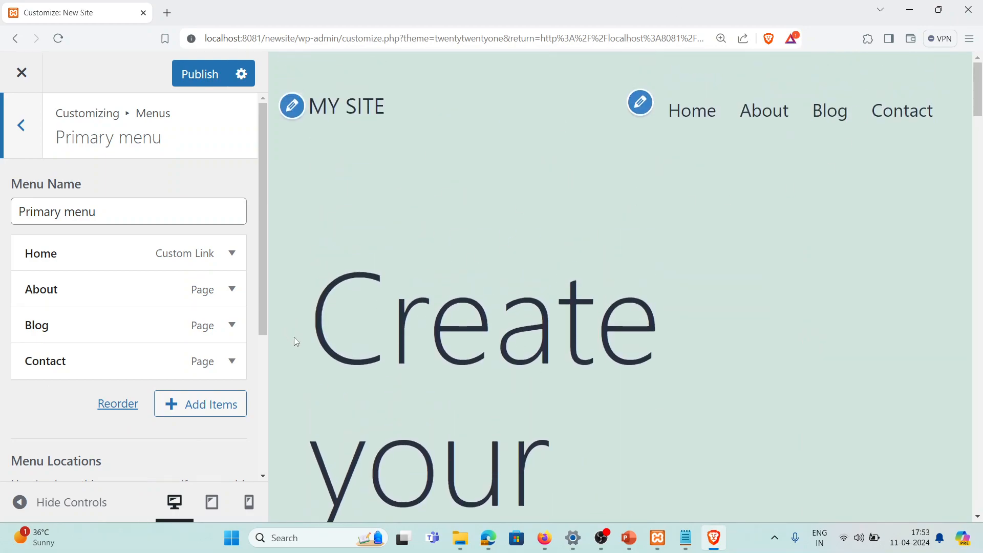
Step: Add a new page named "New Menu" to the Primary menu and return to the list of menus
left_click(206, 407)
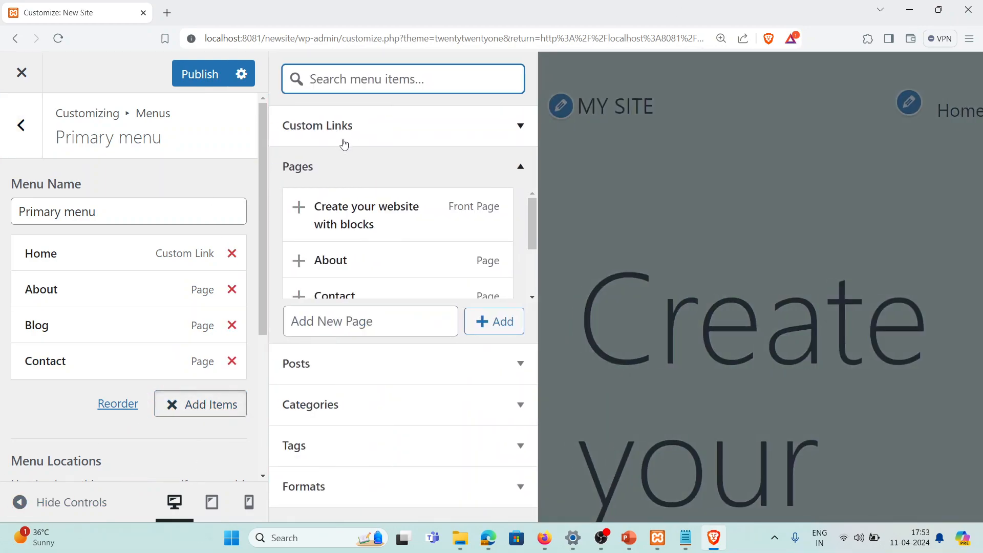
left_click(351, 321)
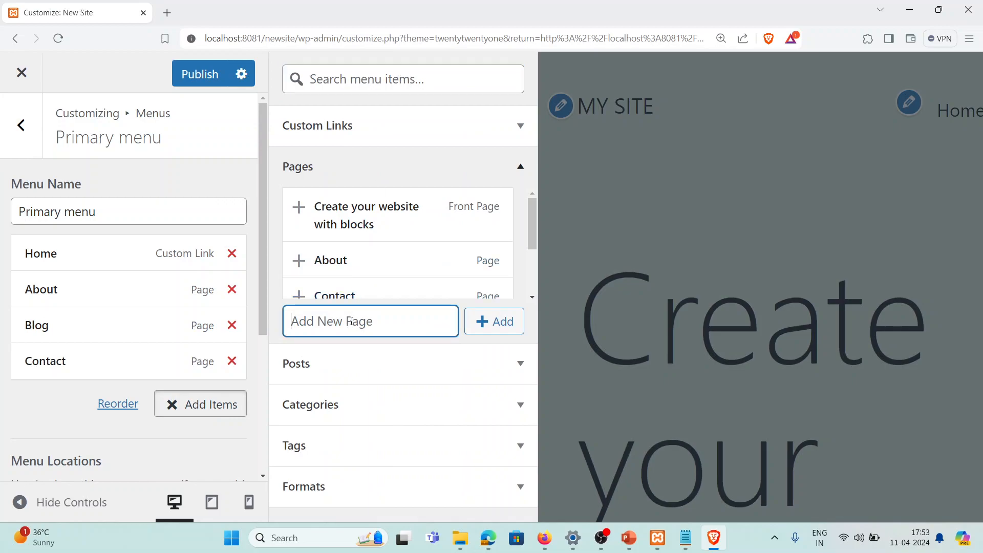
left_click(326, 73)
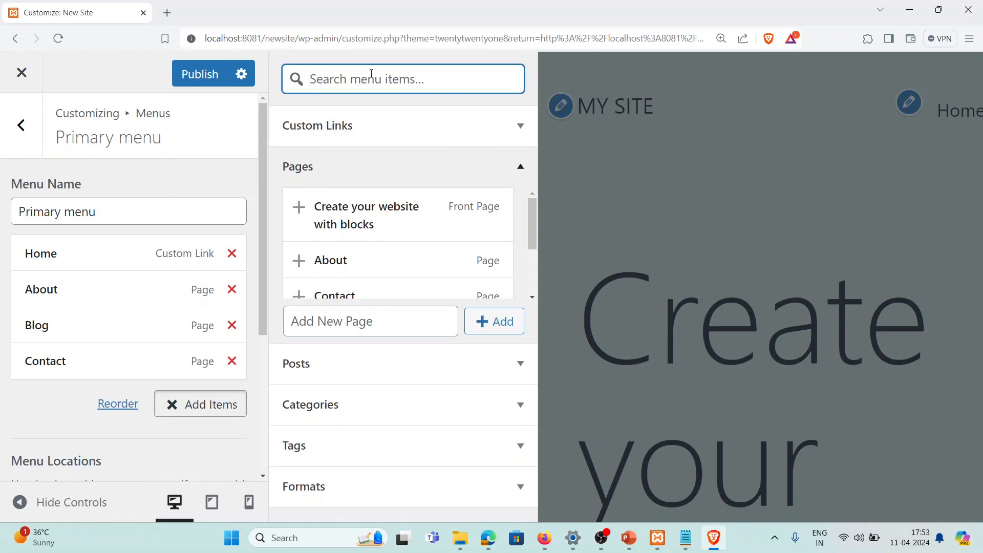
left_click(365, 328)
type("B")
key("BackSpace")
type("New ")
type("Mew")
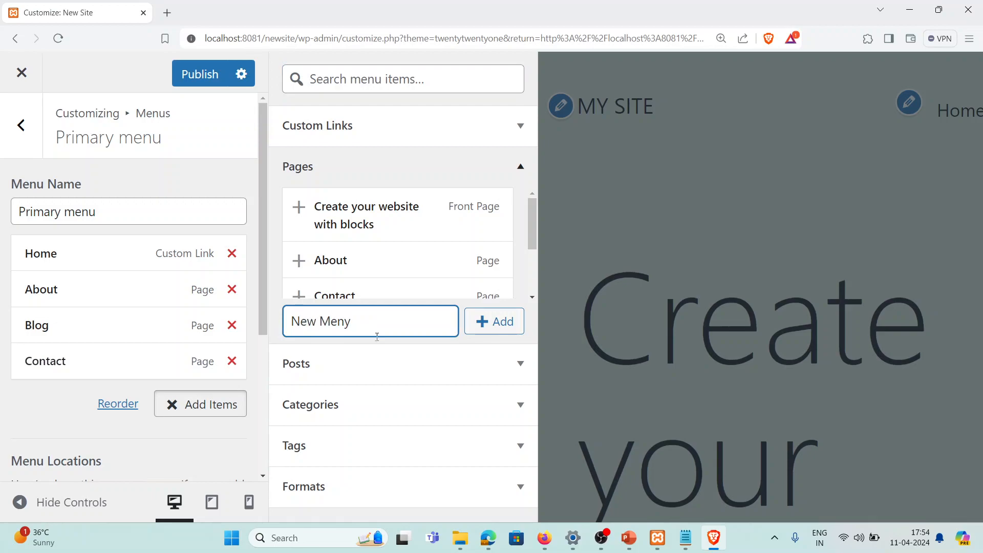
key("BackSpace")
type("u")
left_click(479, 323)
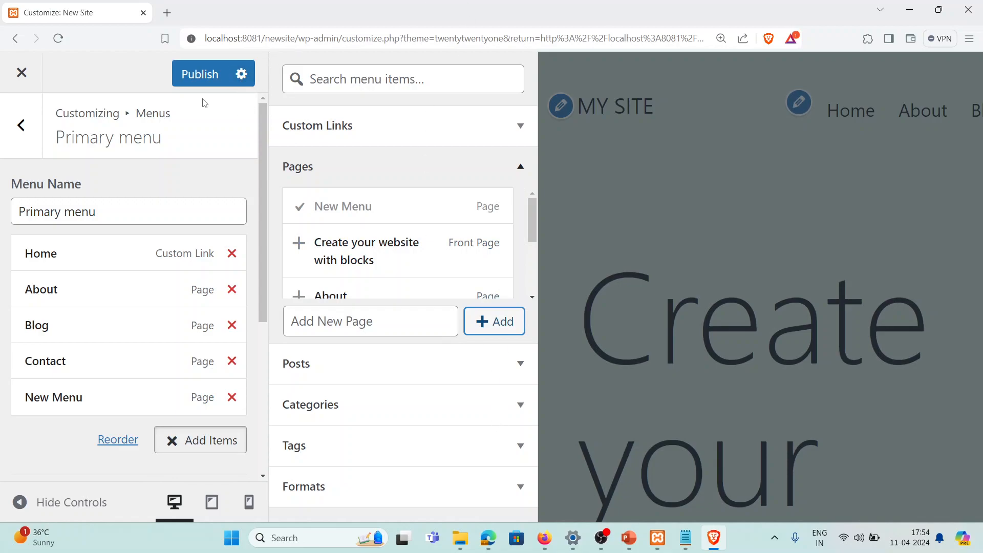
left_click(17, 128)
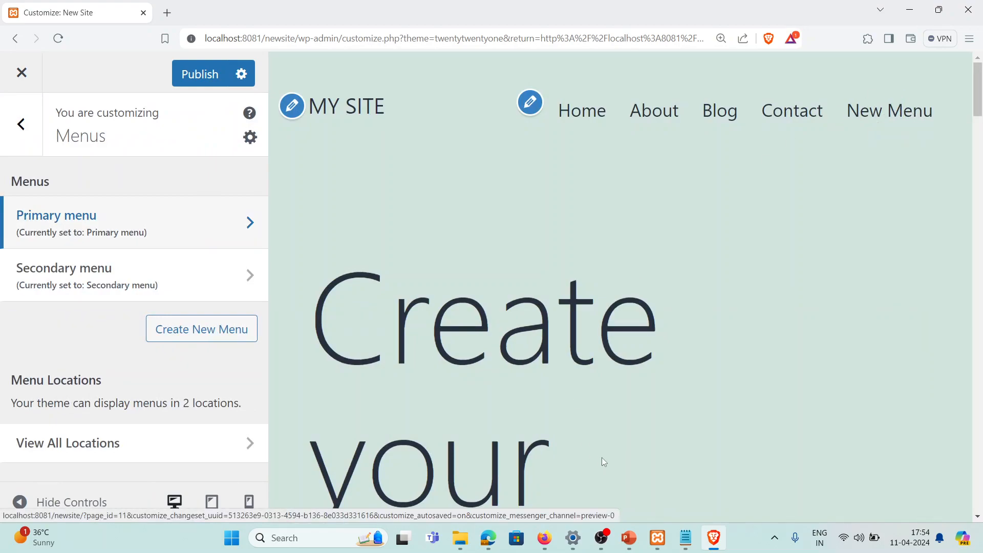
Step: Switch to Firefox to view the live site's home page down to the footer, and return to the Customizer
left_click(544, 538)
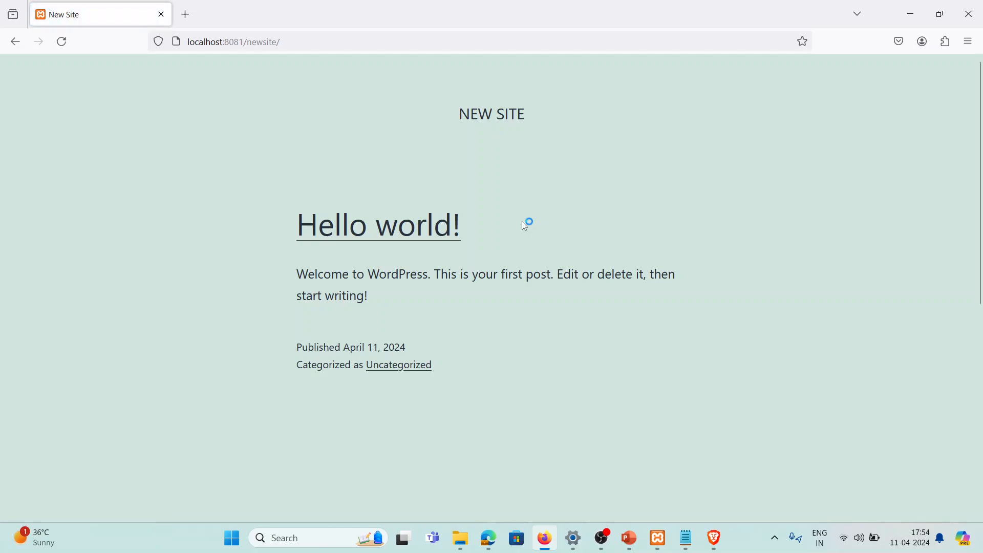
scroll(537, 223, "down", 10)
scroll(555, 226, "down", 1)
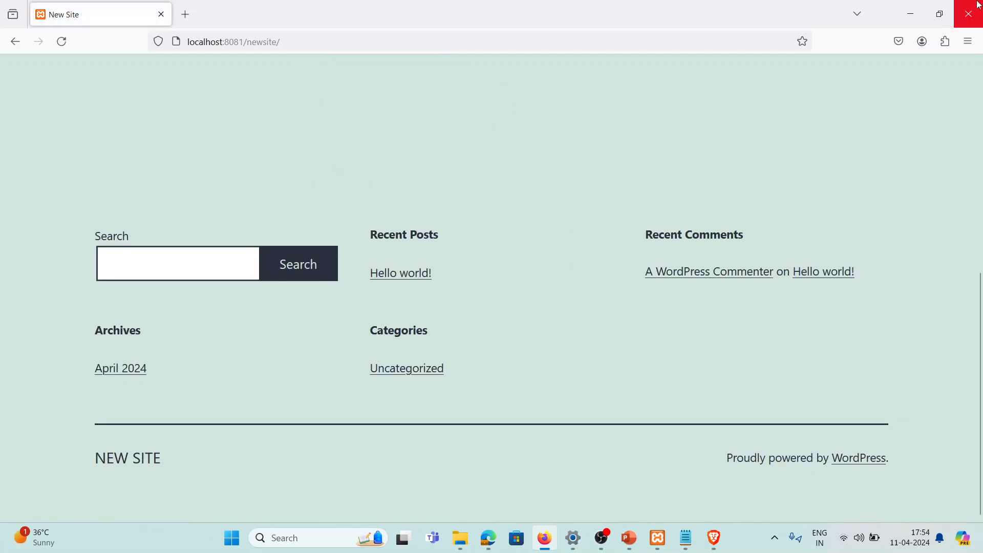
left_click(911, 13)
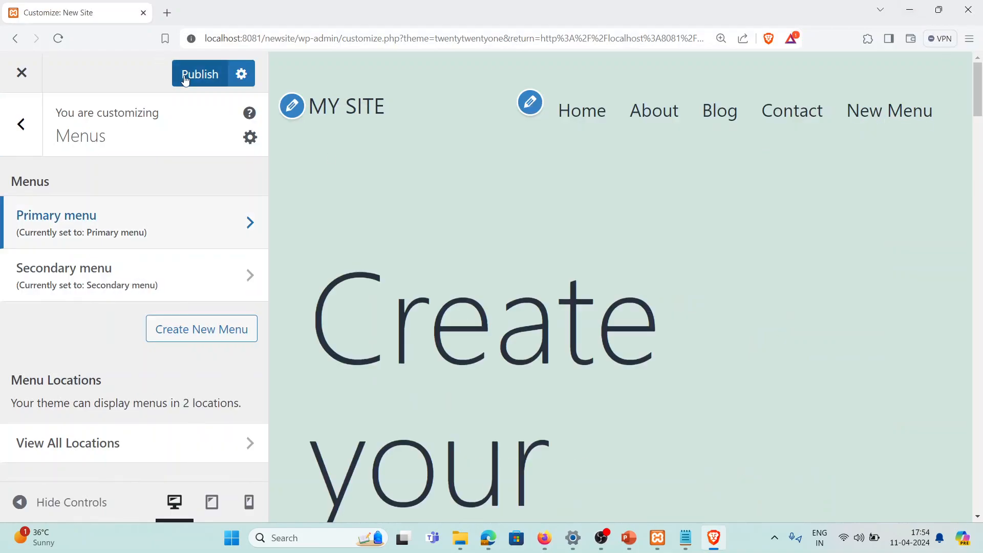
Step: Publish the title and menu changes, and look over the home page preview and its main heading
left_click(222, 79)
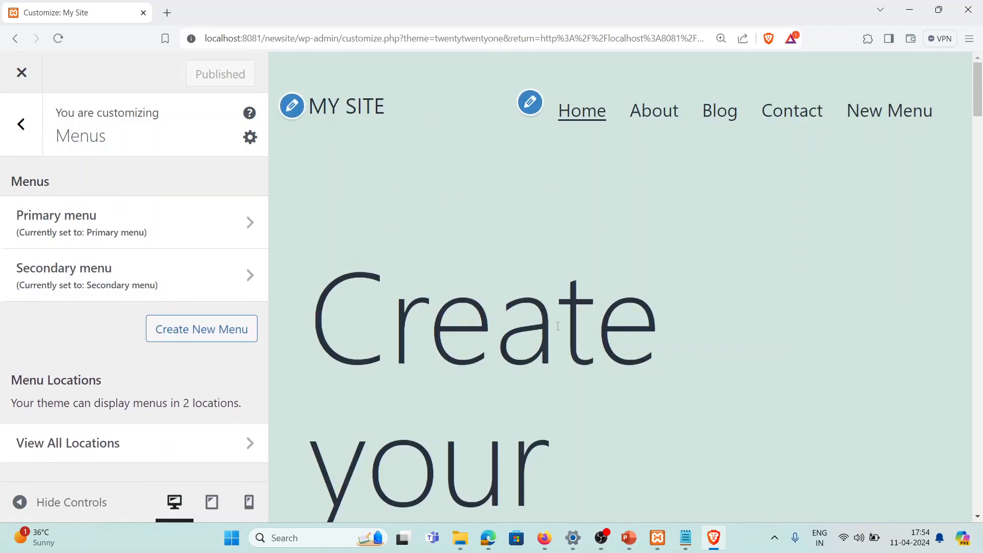
scroll(529, 282, "down", 15)
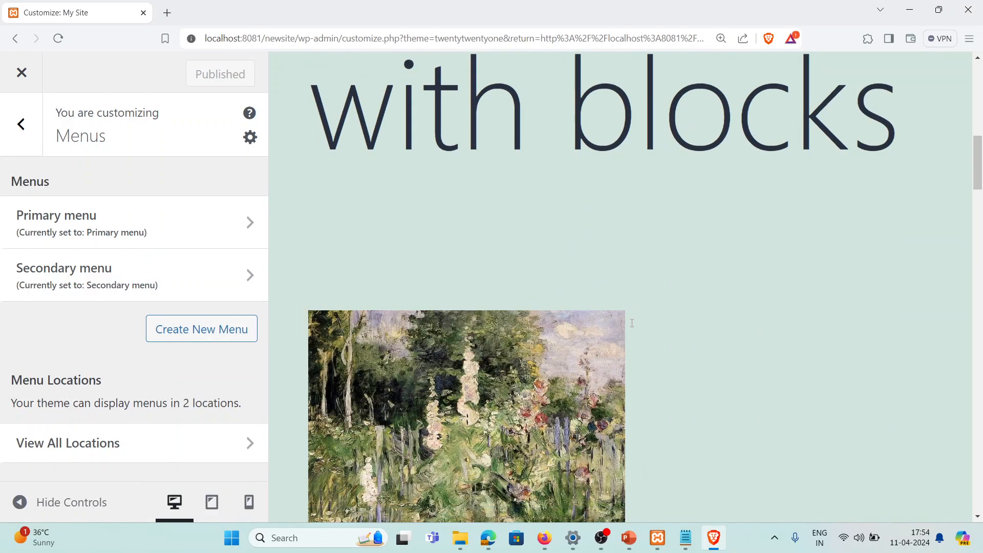
scroll(393, 257, "up", 15)
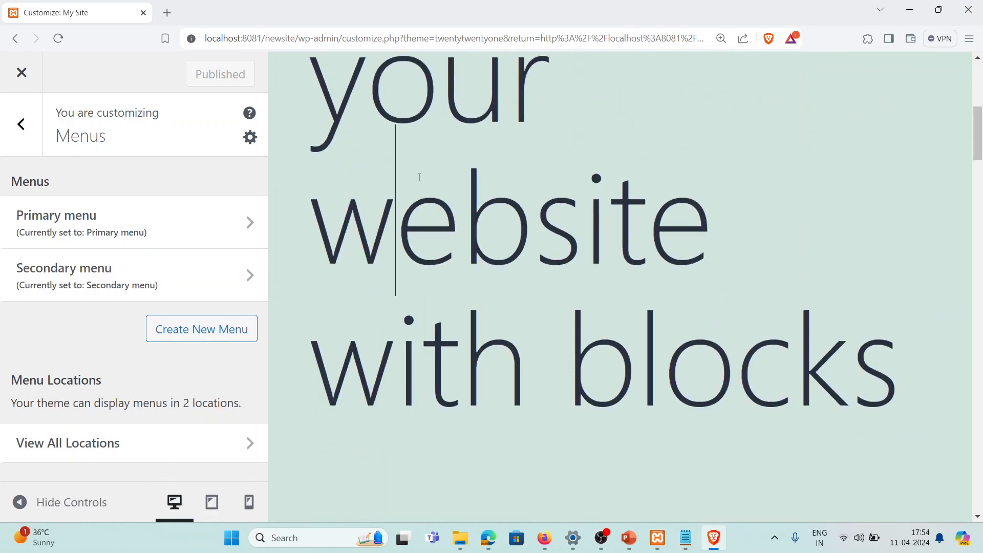
left_click(338, 207)
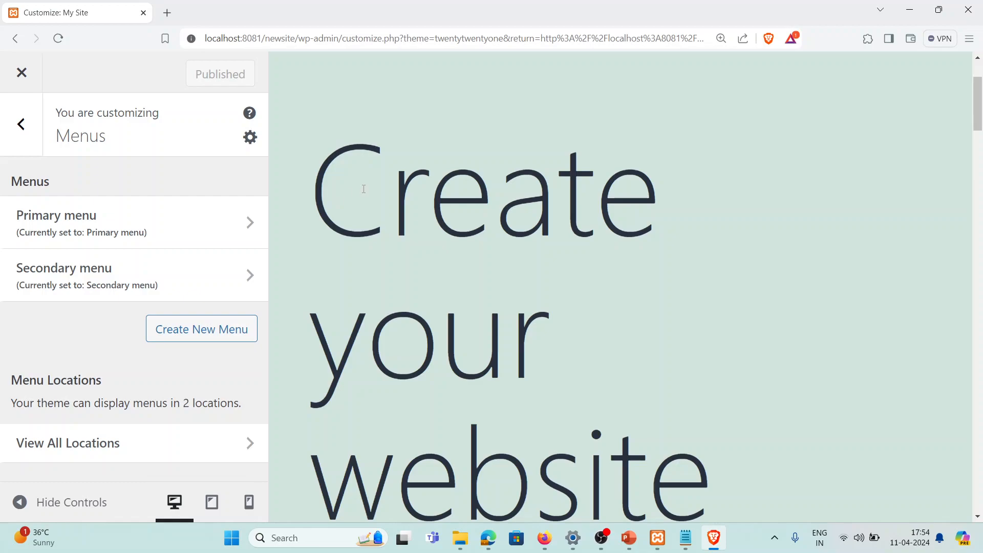
left_click_drag(335, 199, 601, 377)
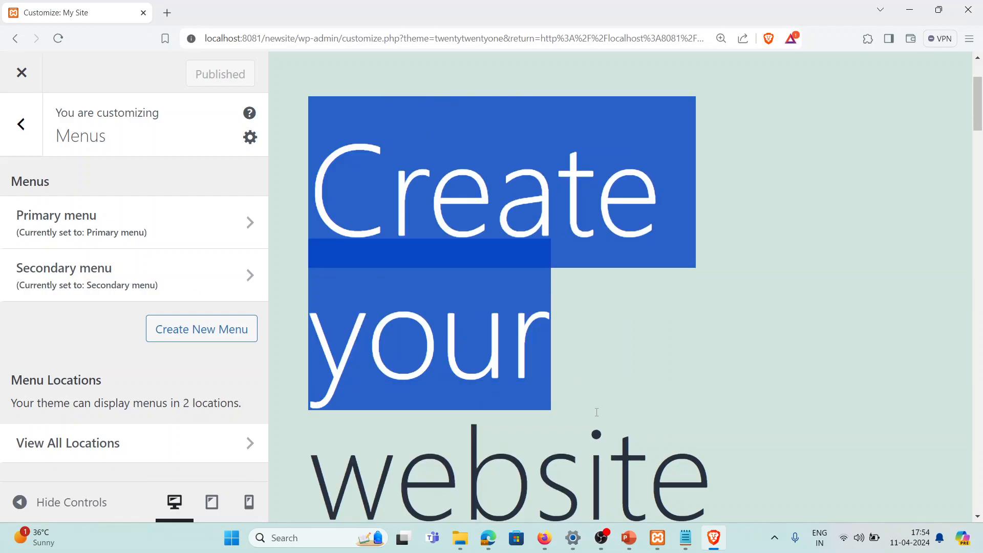
left_click(534, 348)
scroll(509, 280, "down", 9)
scroll(564, 219, "up", 12)
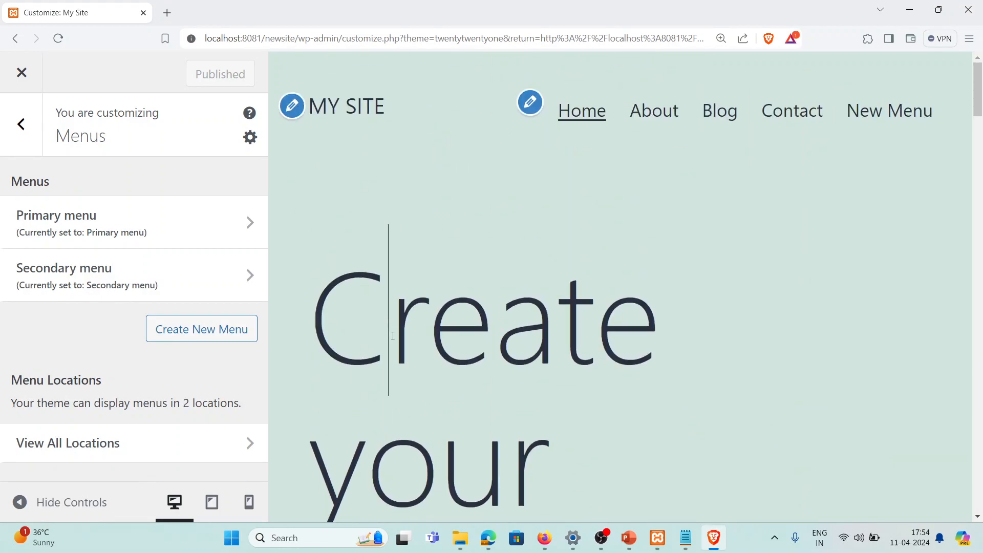
Step: Look at the Background Image and Homepage Settings sections of the Customizer, and close it to return to the themes
left_click(17, 134)
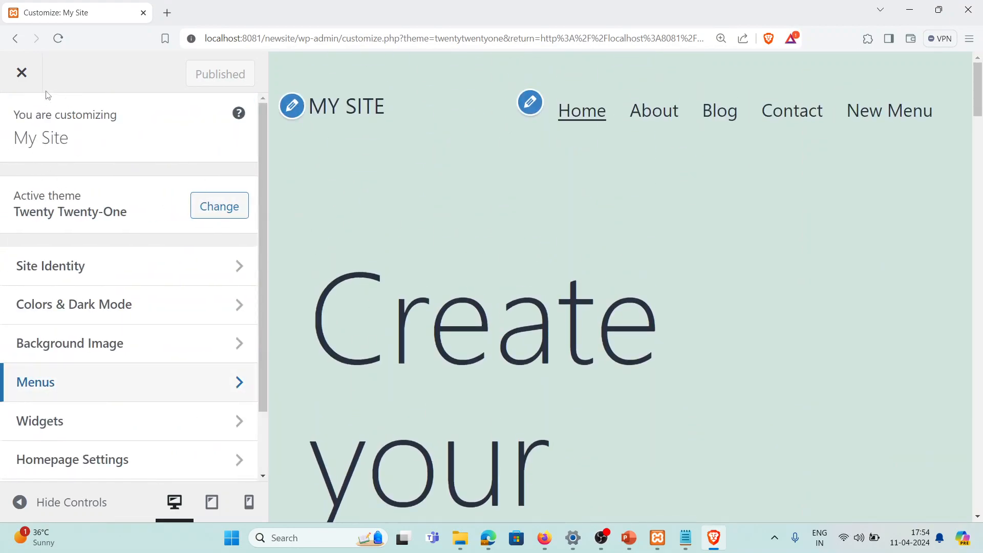
scroll(187, 307, "down", 2)
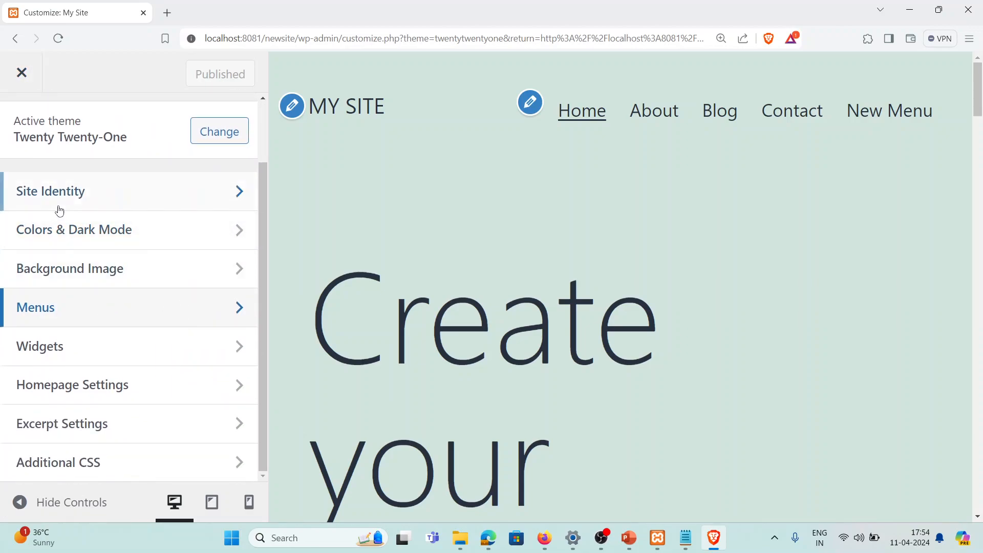
left_click(84, 269)
left_click(25, 136)
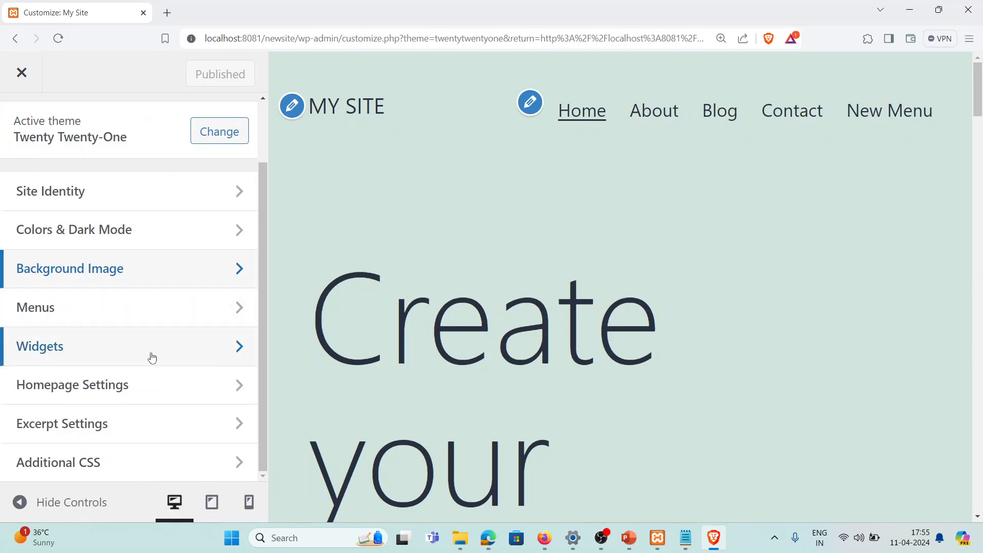
left_click(158, 401)
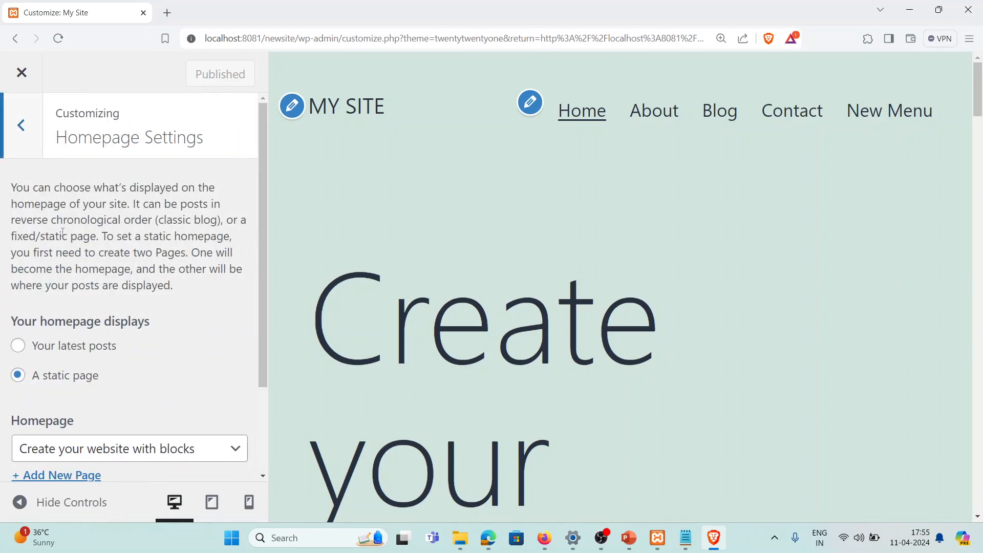
scroll(610, 282, "down", 10)
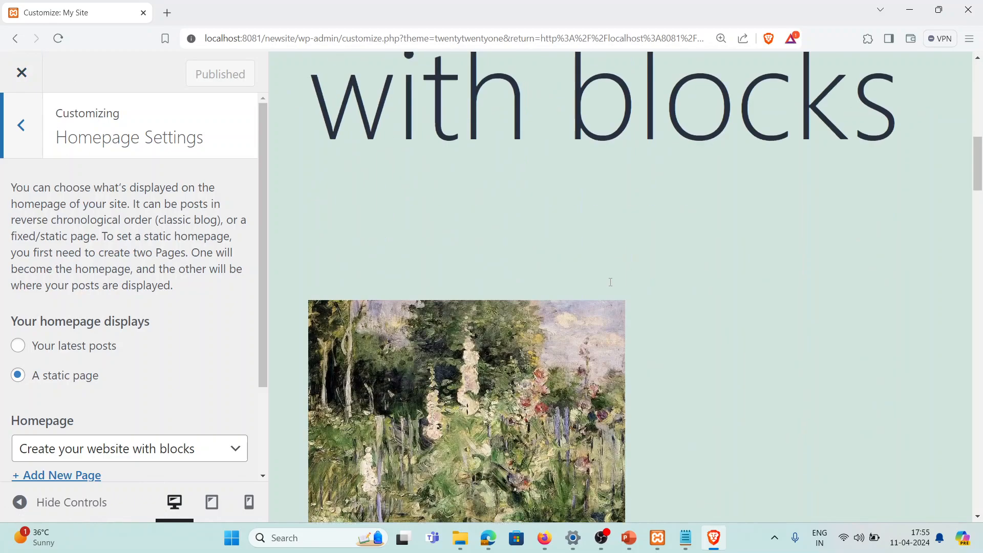
scroll(610, 282, "down", 15)
left_click(21, 73)
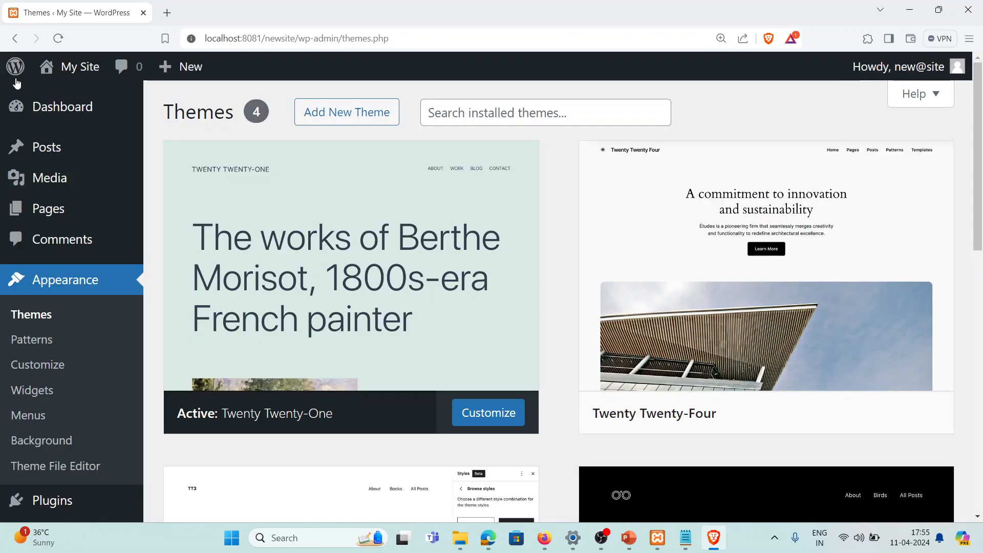
Step: Activate the Twenty Twenty-Four theme and open its site editor
mouse_move(897, 387)
left_click(821, 413)
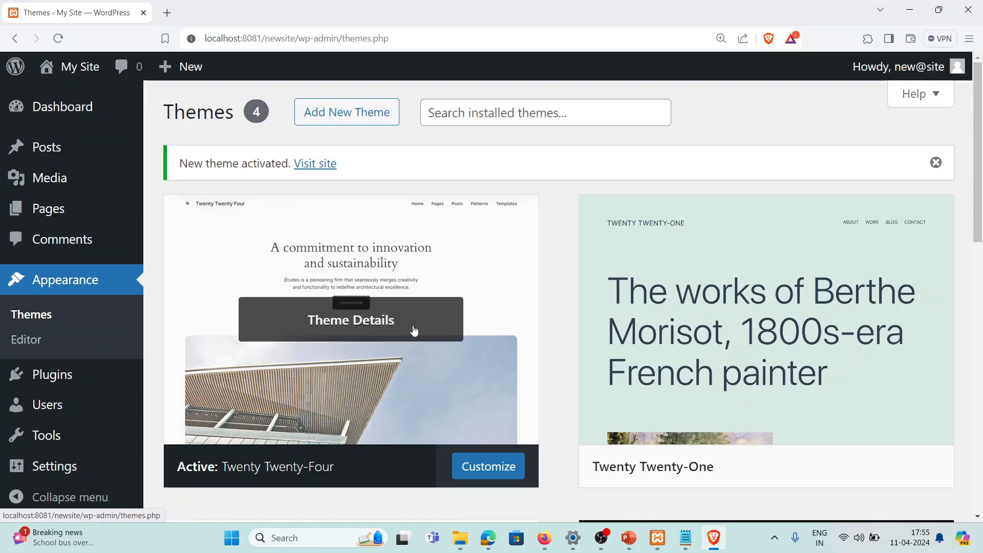
scroll(673, 351, "down", 1)
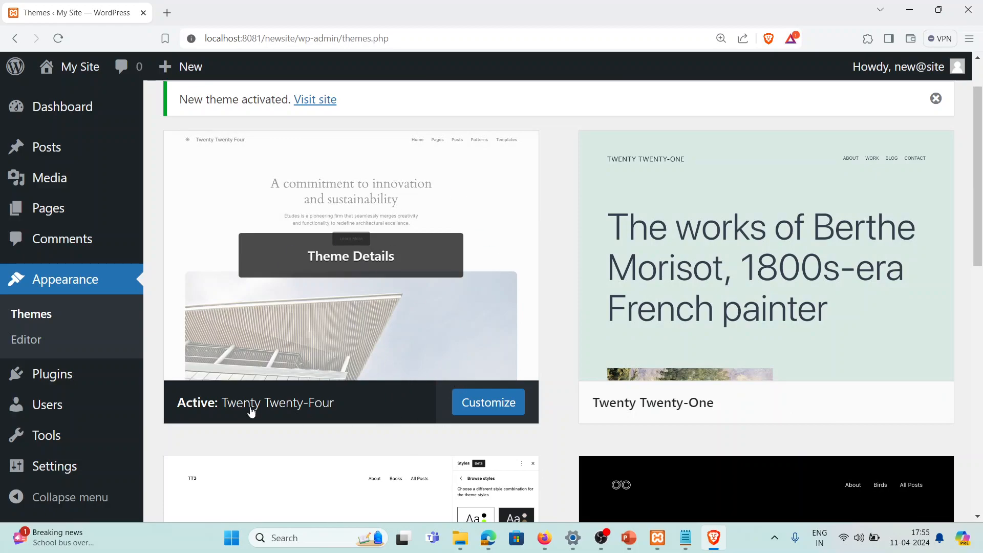
left_click(39, 340)
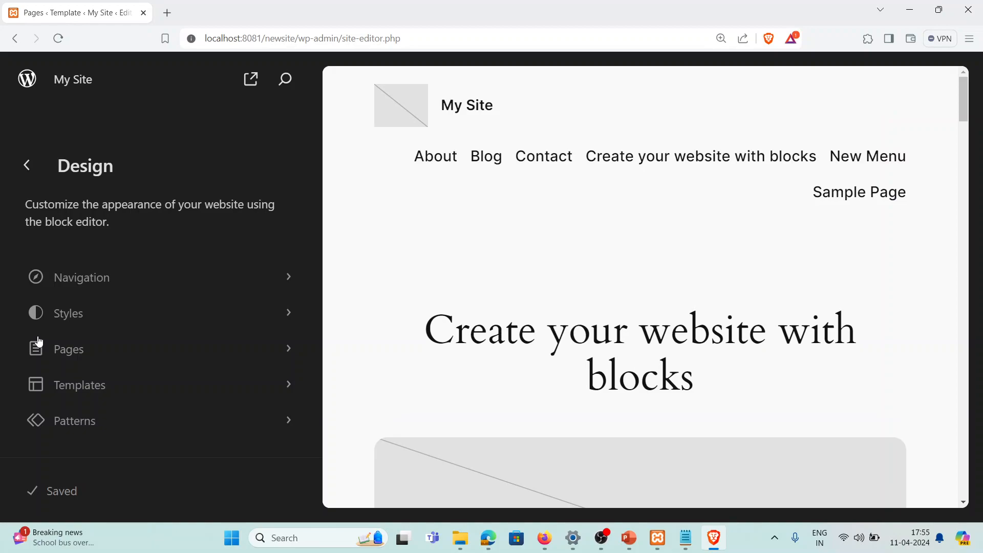
Step: Switch to Firefox, reload the live site to look over its home page, and return to the site editor
left_click(546, 538)
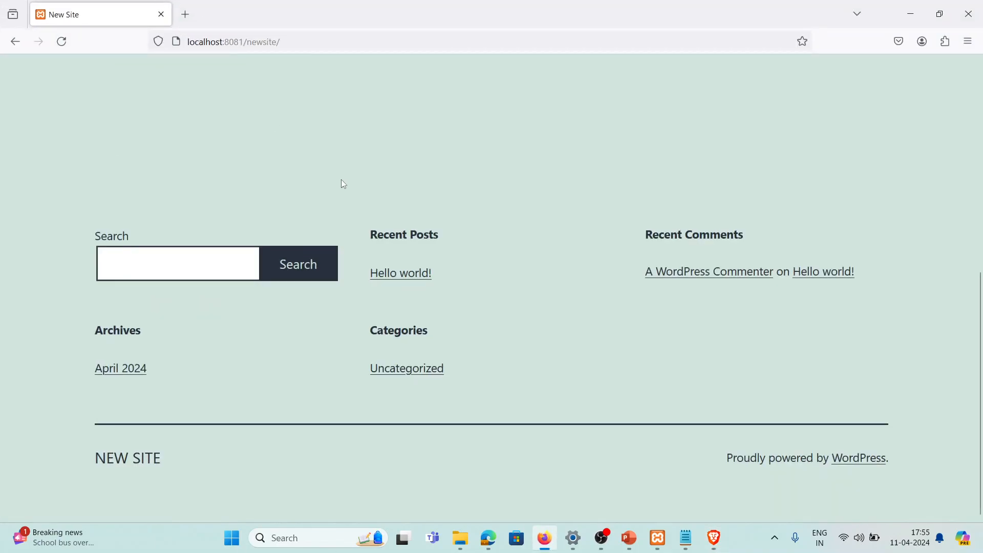
key("F5")
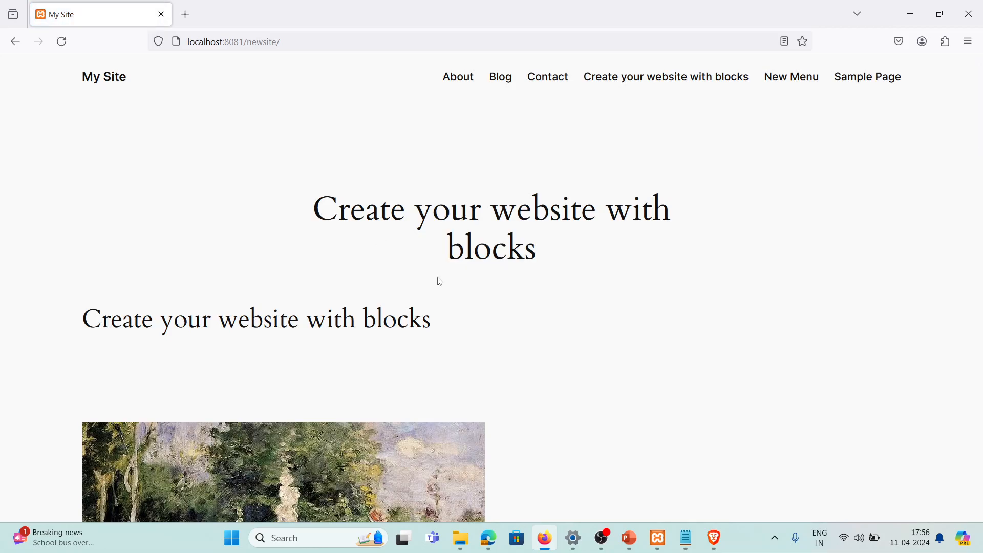
scroll(440, 281, "down", 20)
scroll(483, 302, "up", 20)
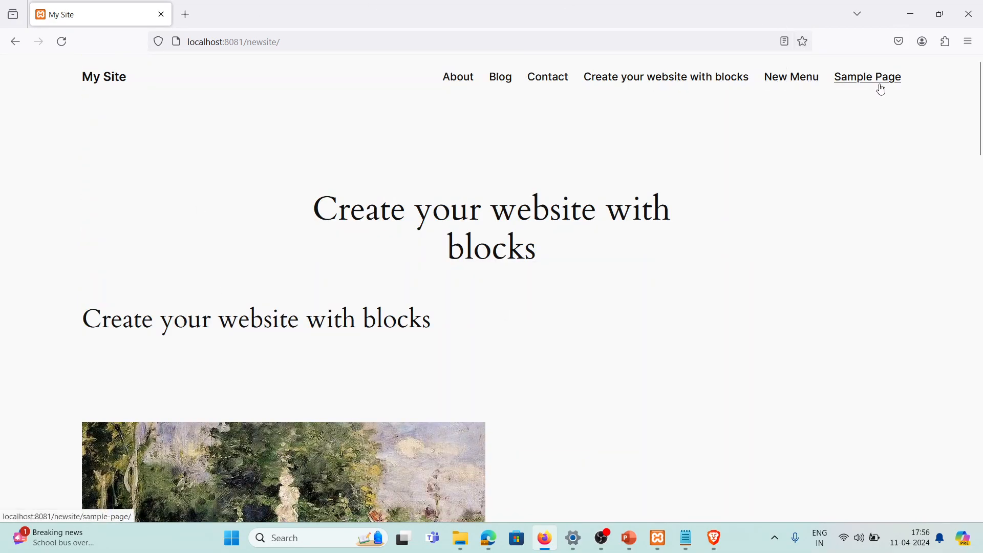
left_click(901, 10)
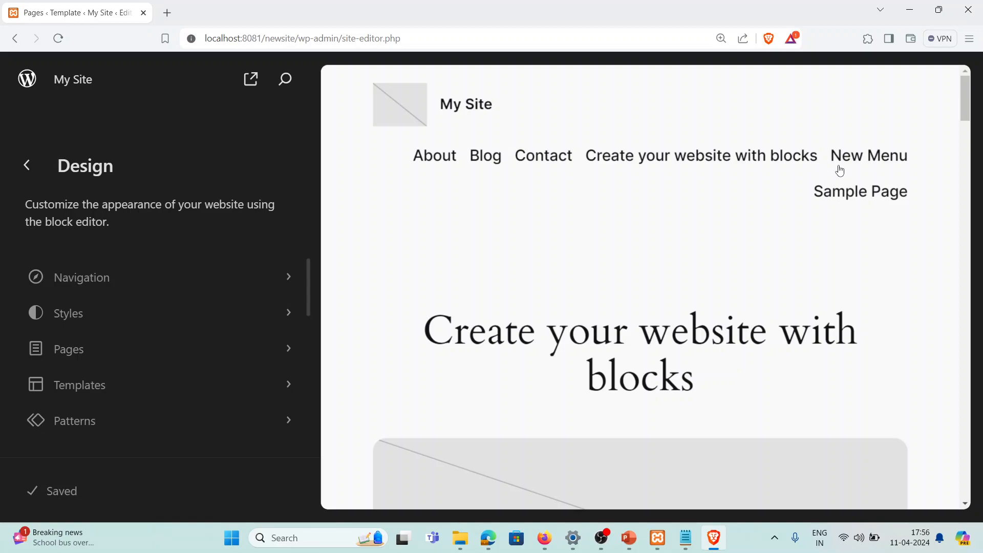
Step: Dismiss the template parts hint and open the "Create your website with blocks" page for editing at its main title
scroll(92, 445, "down", 2)
scroll(152, 412, "up", 2)
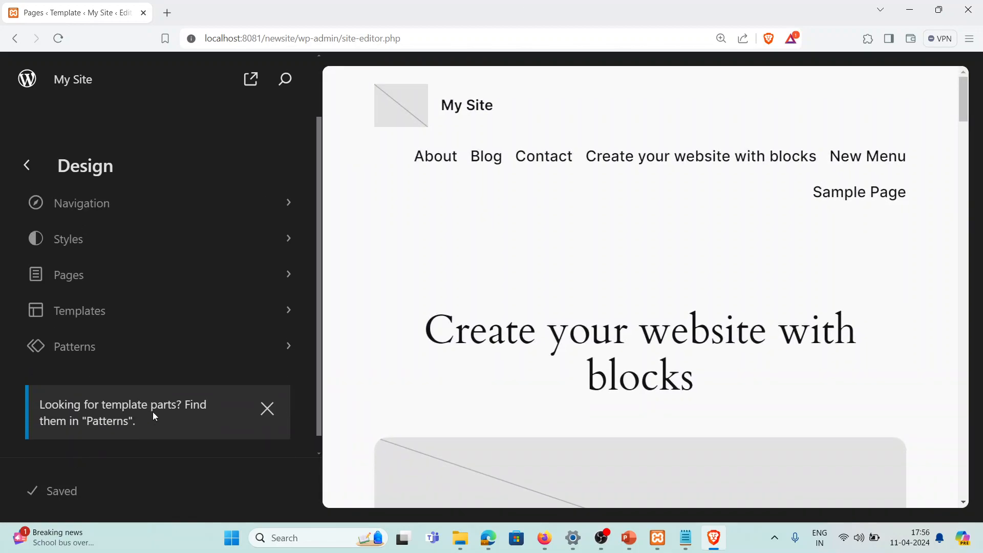
scroll(152, 417, "down", 2)
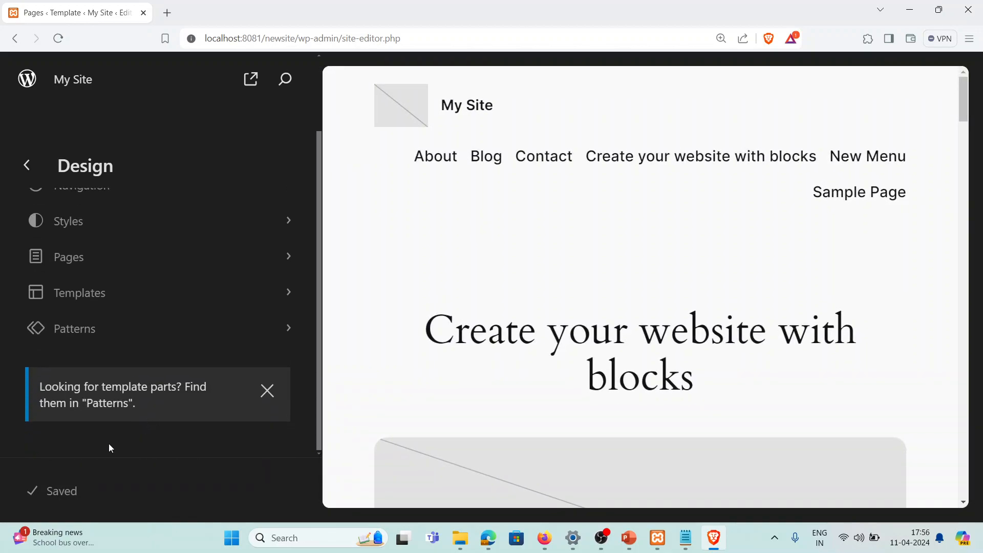
left_click(267, 392)
left_click(719, 164)
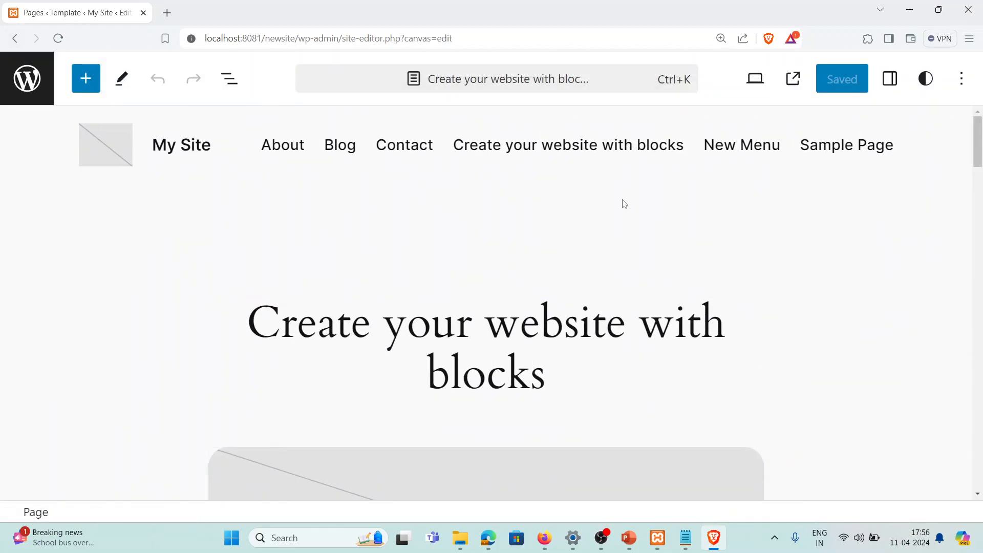
left_click(403, 322)
left_click(301, 322)
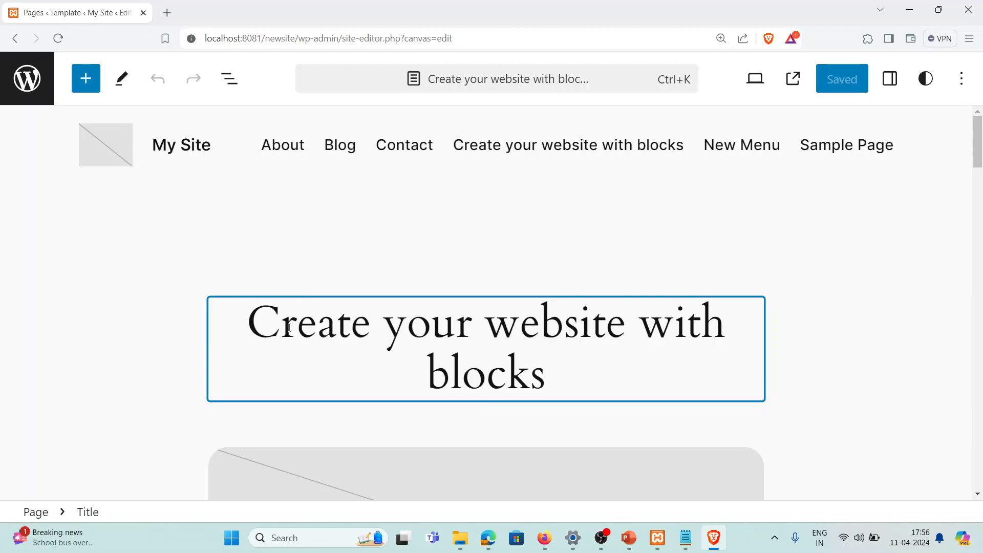
left_click(258, 329)
left_click(303, 338)
Step: Delete the word "your" from the "Create your website with blocks" heading above the painting image
scroll(386, 329, "down", 9)
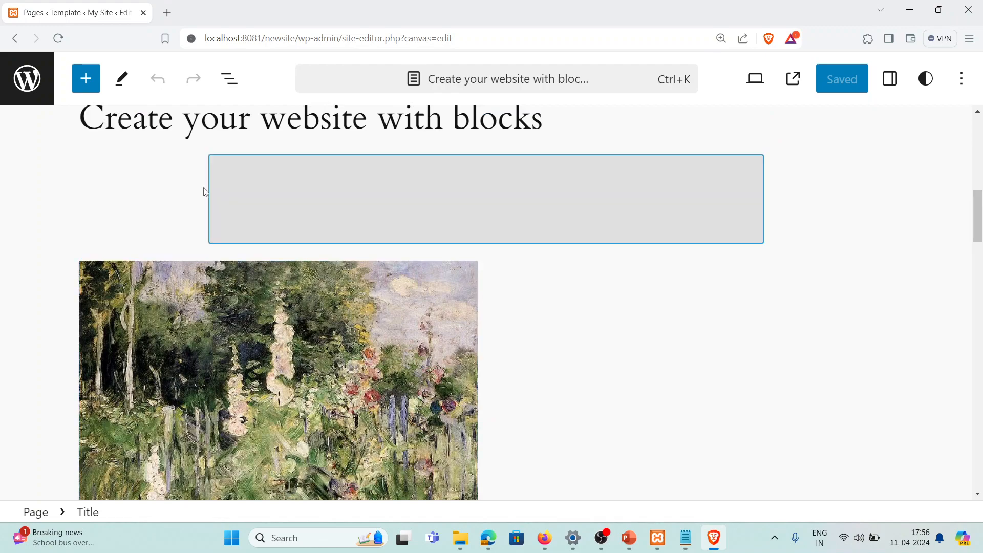
left_click(138, 123)
left_click(239, 128)
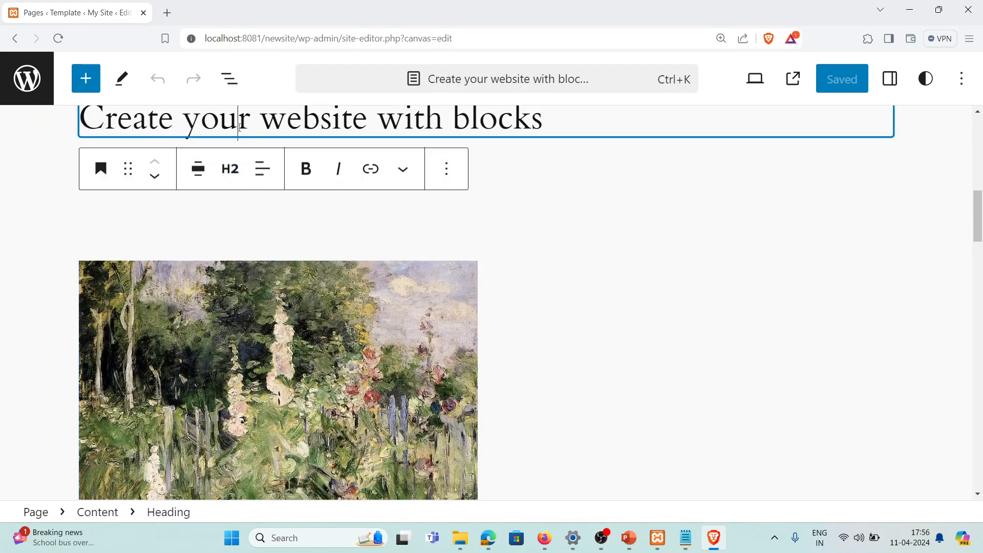
left_click_drag(255, 123, 190, 129)
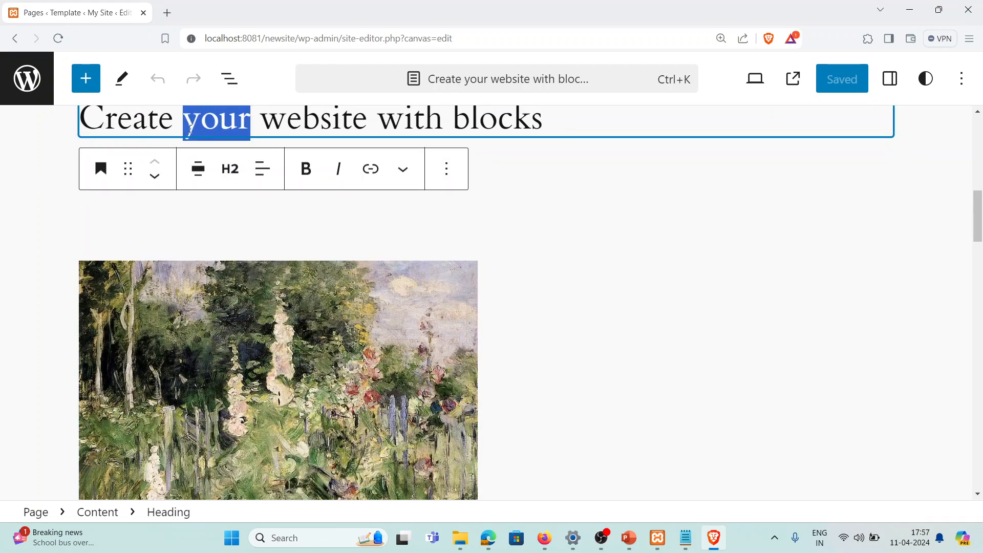
key("BackSpace")
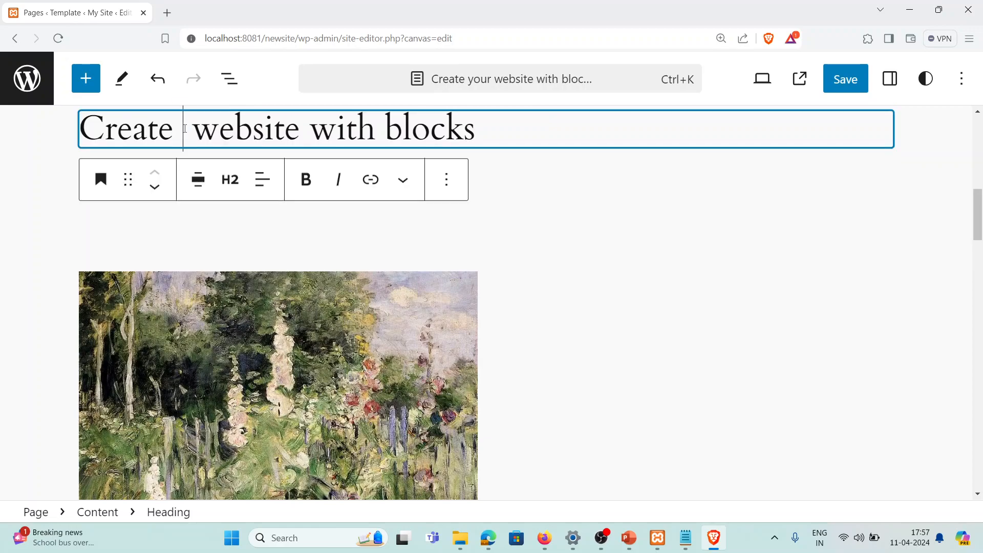
Step: Format the whole "Create website with blocks" heading as bold and italic
triple_click(139, 128)
left_click(306, 179)
left_click(338, 179)
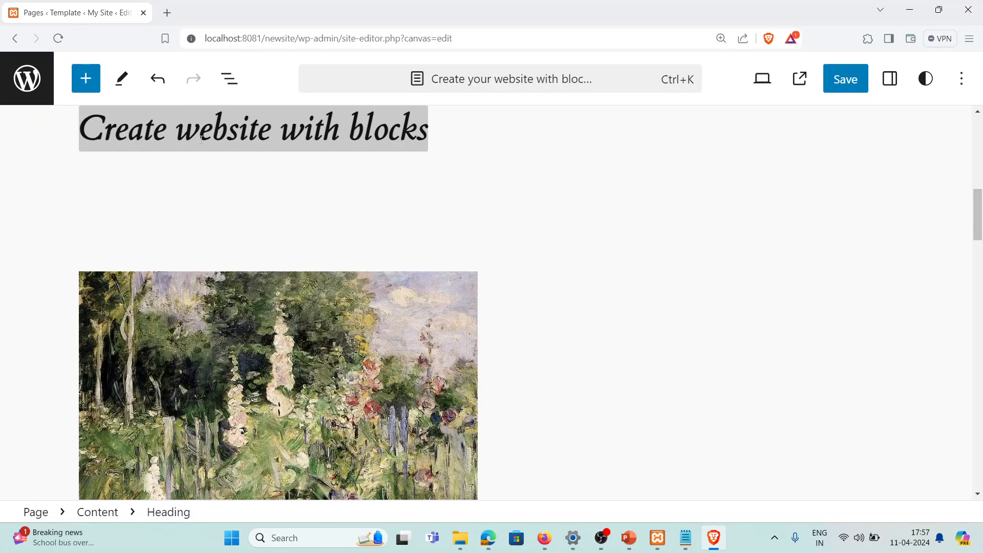
Step: Select the main page title's text to check whether it offers formatting options
scroll(227, 205, "up", 3)
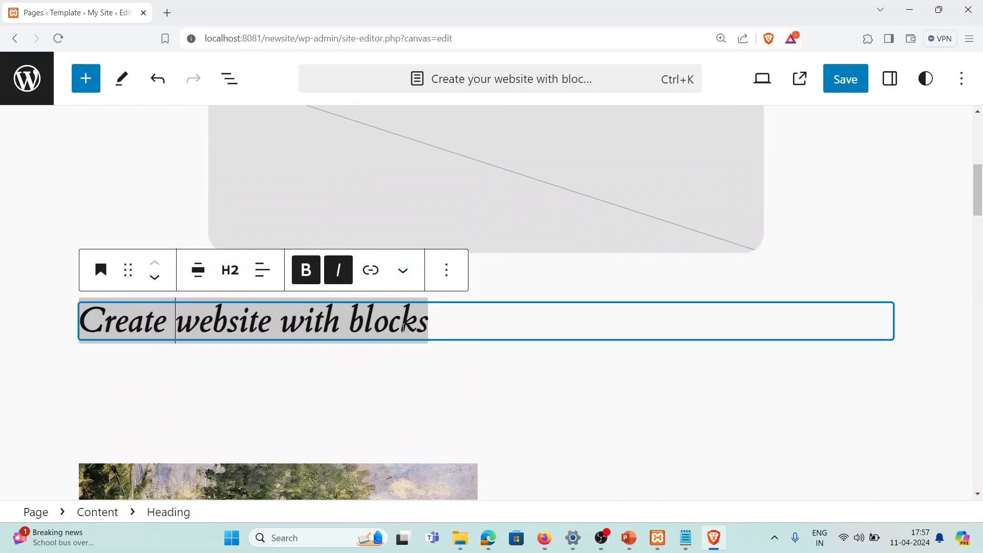
scroll(259, 333, "up", 8)
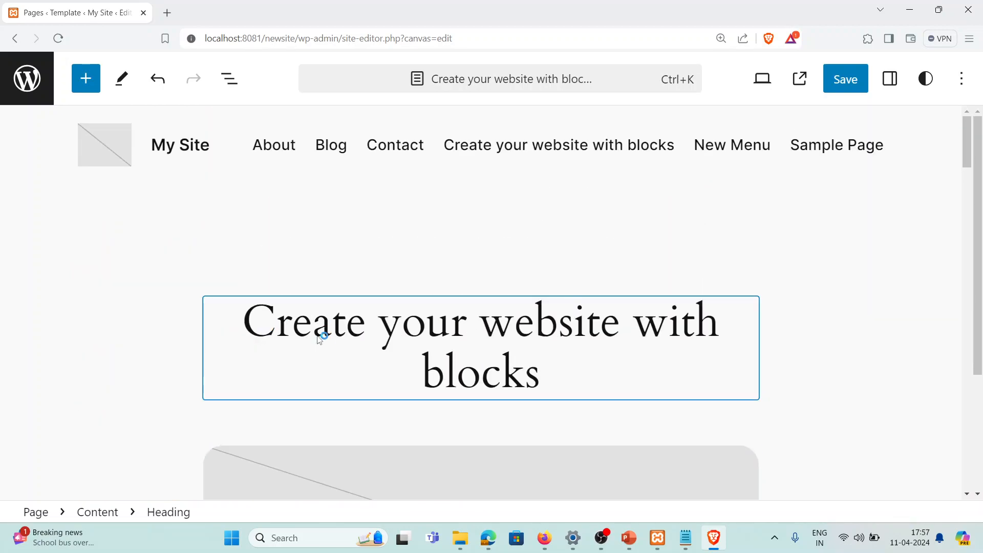
double_click(318, 323)
triple_click(318, 323)
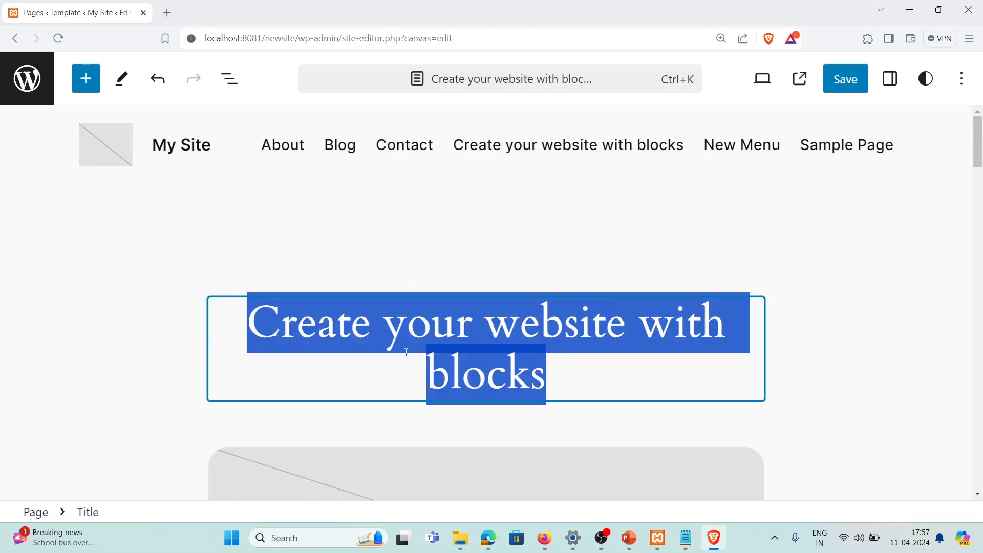
left_click(406, 348)
left_click_drag(262, 321, 626, 364)
scroll(491, 285, "down", 5)
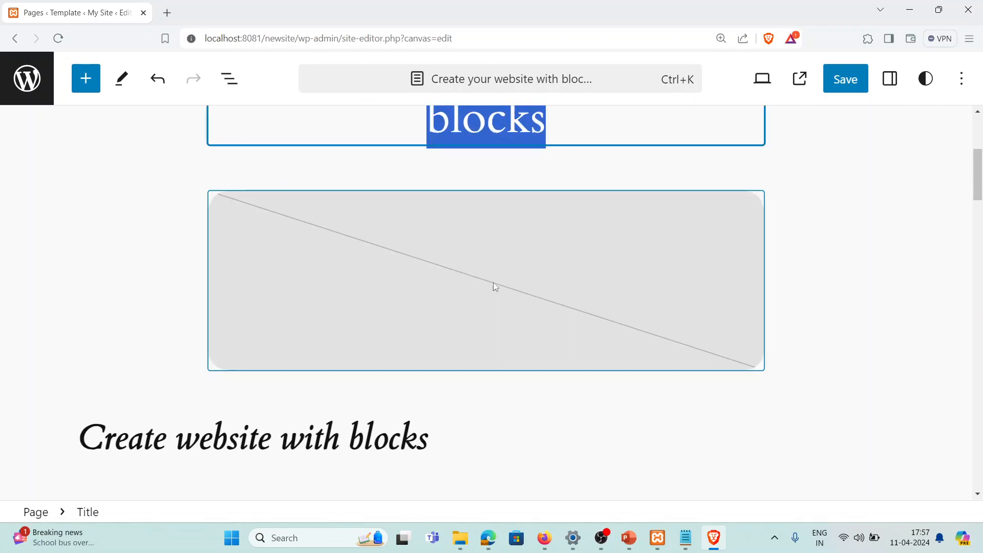
left_click(389, 136)
scroll(309, 286, "up", 5)
Step: Delete the first letter of the main page title and undo the deletion
left_click(315, 330)
key("Left")
key("Left")
key("Left")
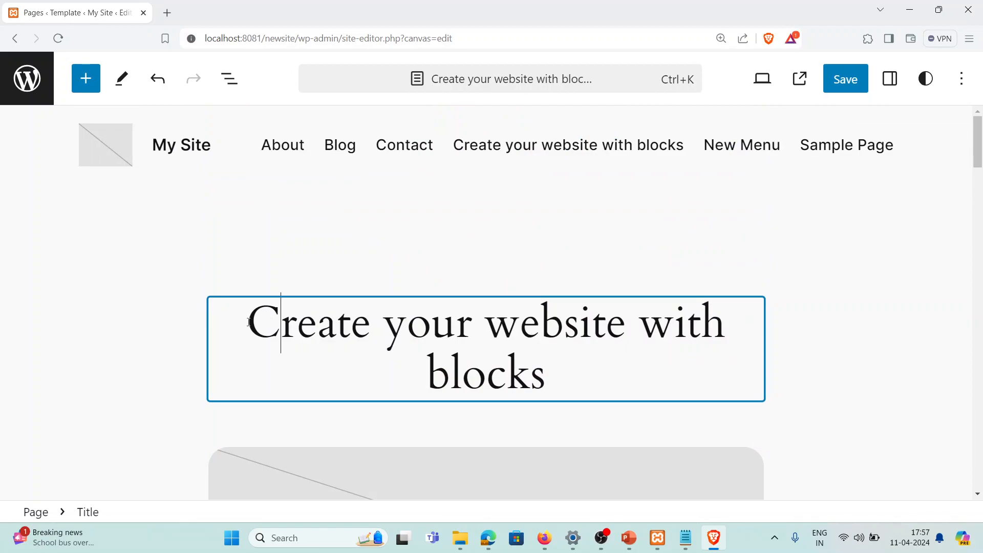
key("Delete")
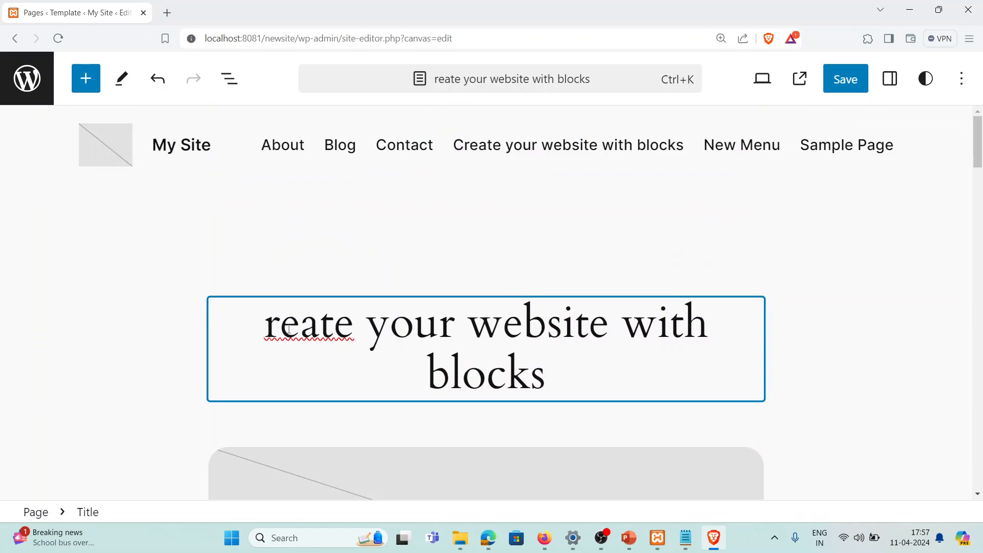
key("ctrl+z")
left_click(378, 320)
left_click_drag(298, 323, 557, 376)
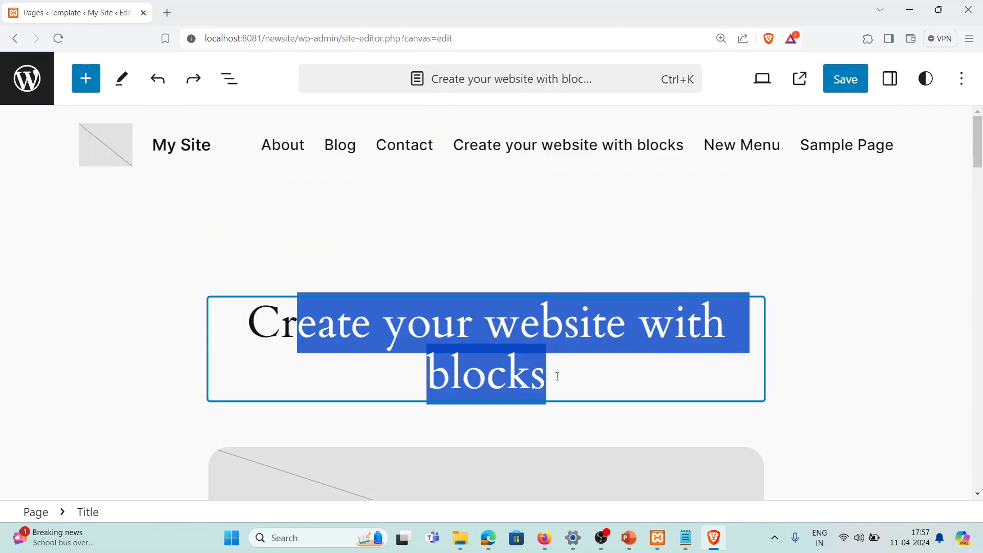
left_click(342, 335)
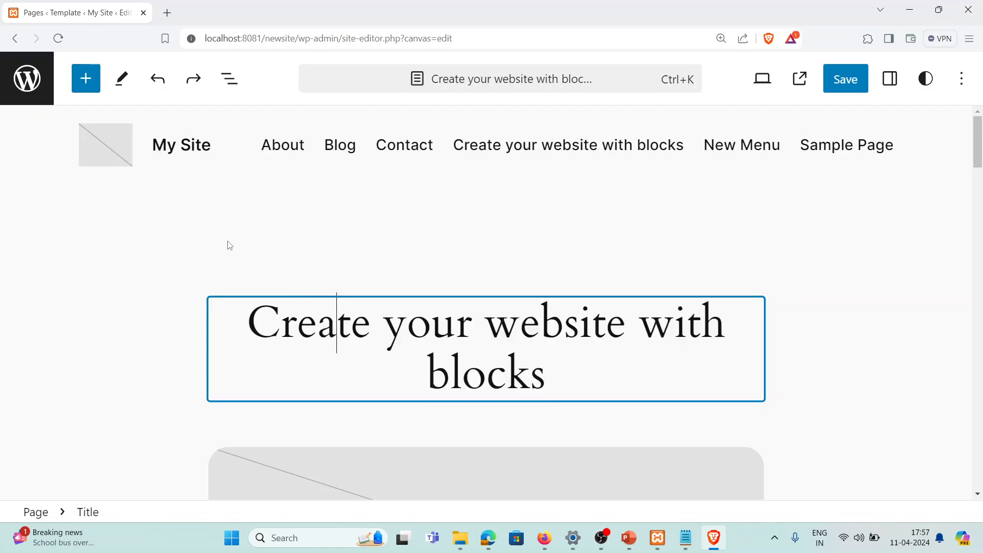
left_click(331, 252)
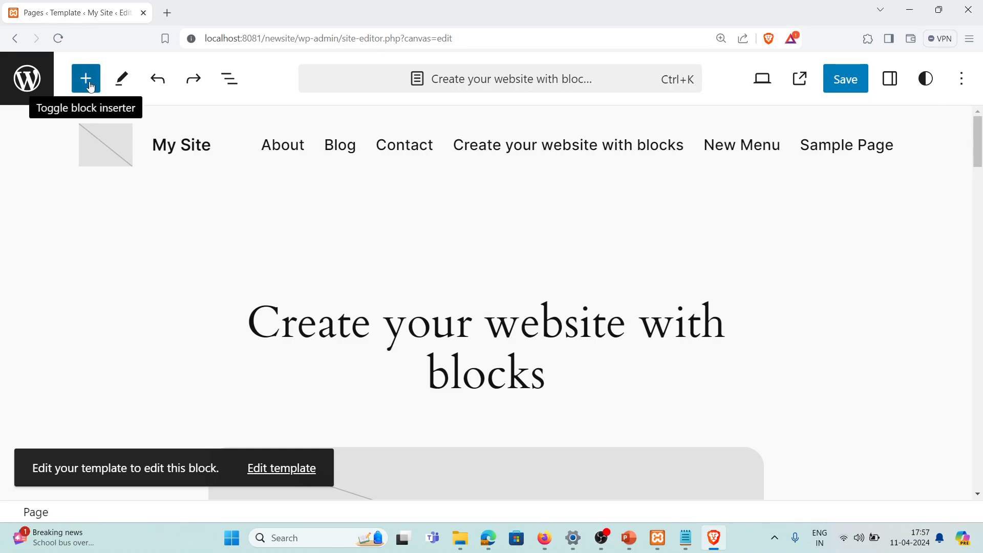
scroll(332, 281, "down", 4)
scroll(333, 276, "up", 4)
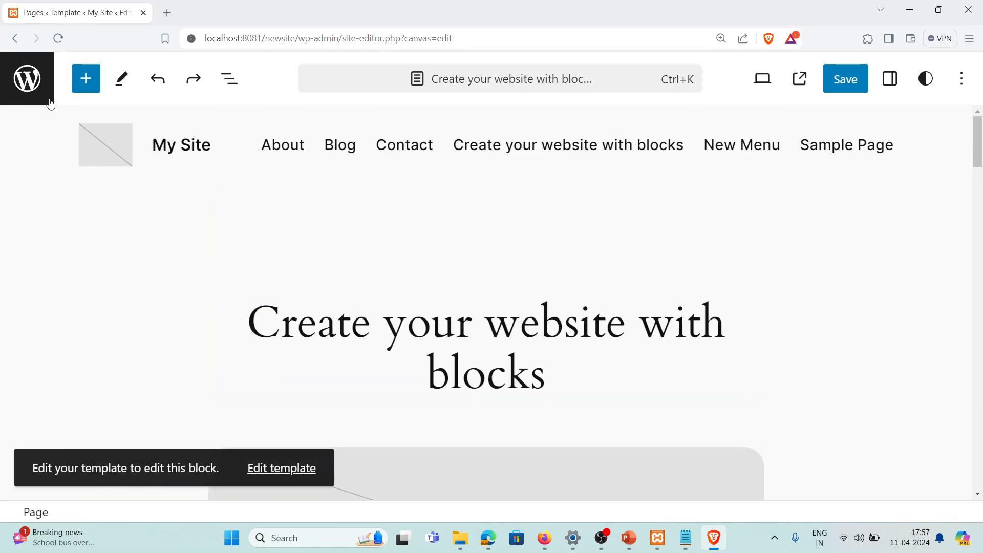
Step: Insert a Table block from the Text group of the block library and look for it in the page
left_click(76, 85)
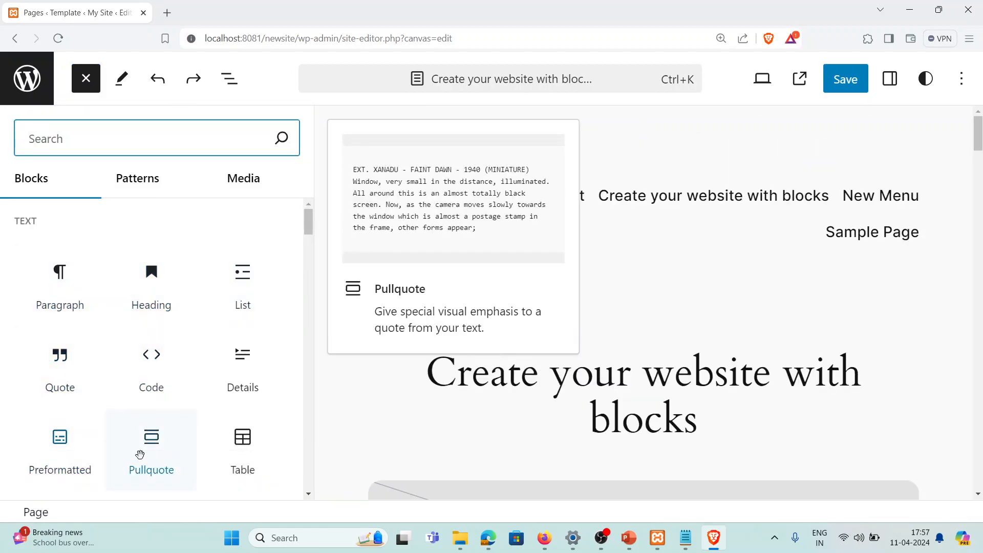
scroll(174, 404, "down", 2)
left_click(245, 313)
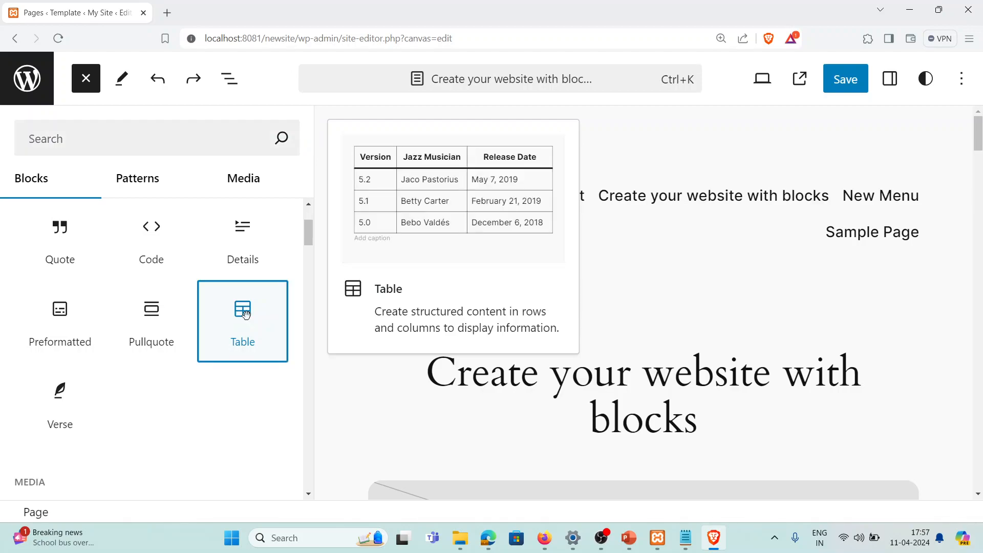
scroll(634, 314, "down", 3)
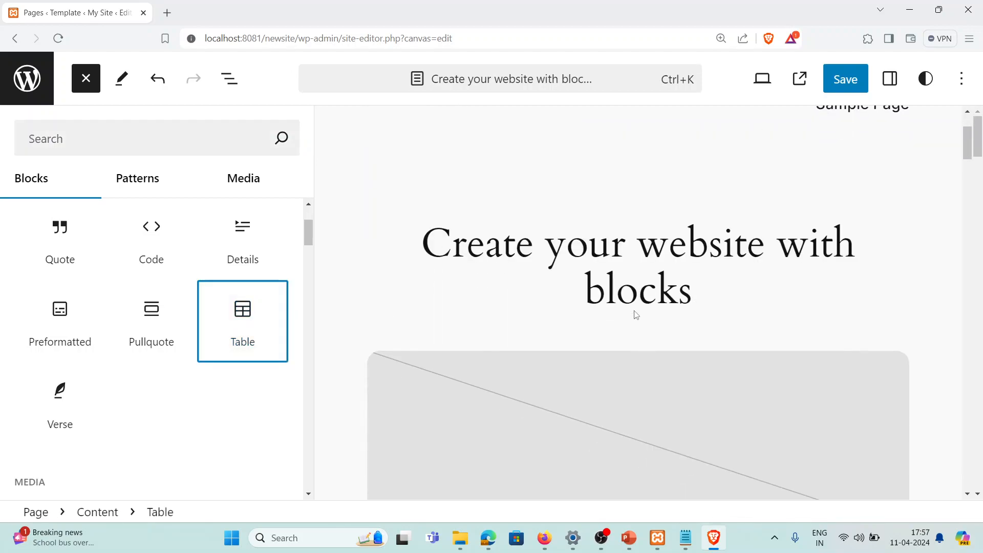
scroll(259, 316, "down", 5)
scroll(668, 372, "down", 8)
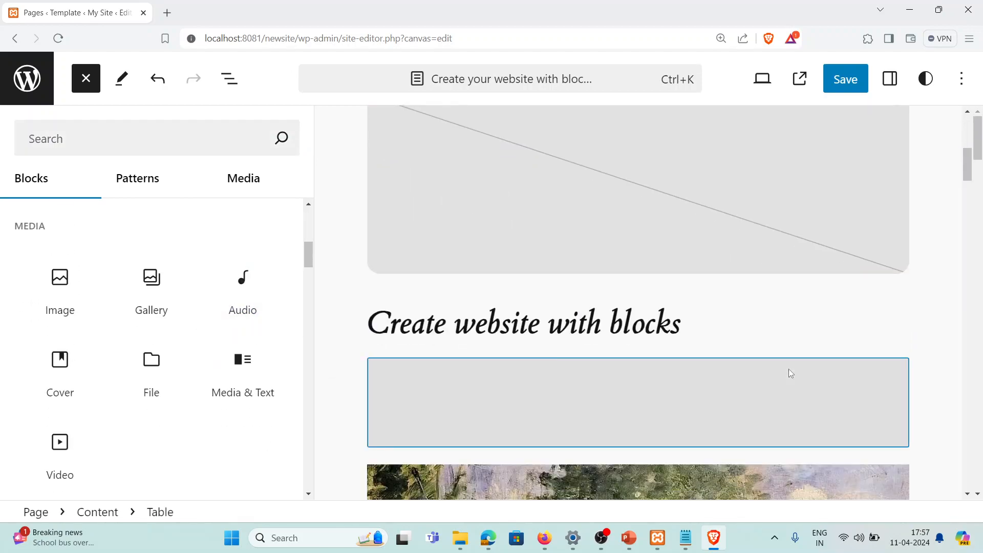
scroll(635, 317, "up", 2)
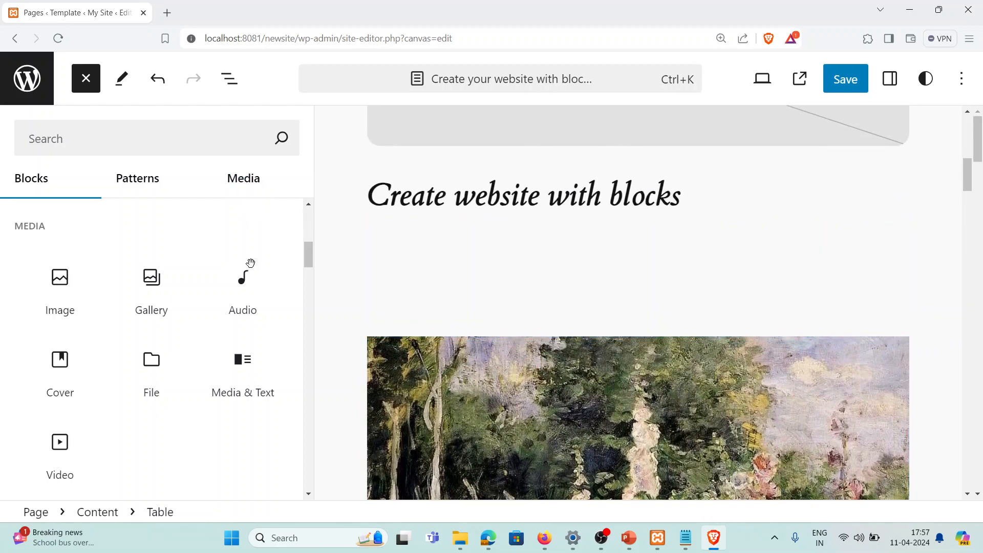
Step: Search the blocks for "tab", place a Table block directly below the "Create website with blocks" heading, and create it with 2 columns and 2 rows
left_click(119, 147)
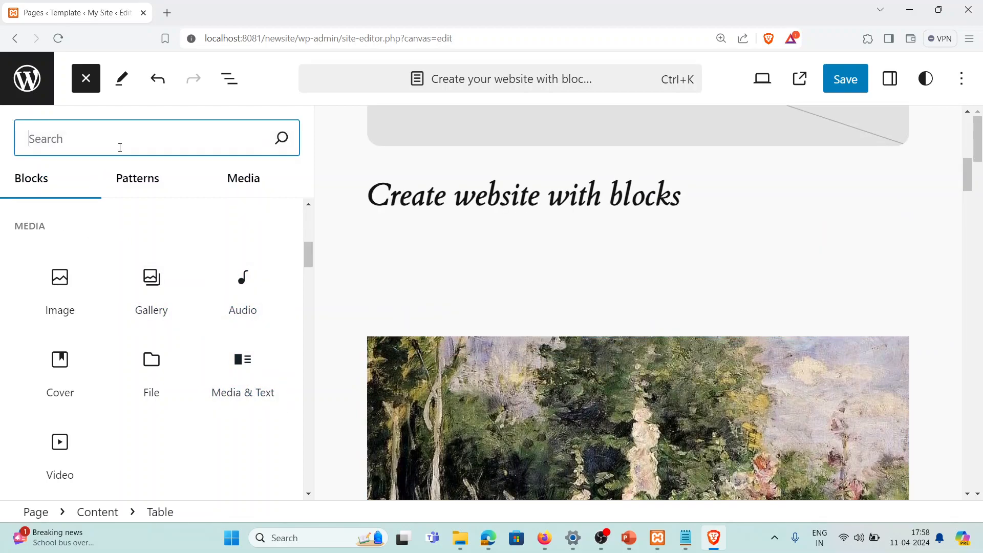
type("tab")
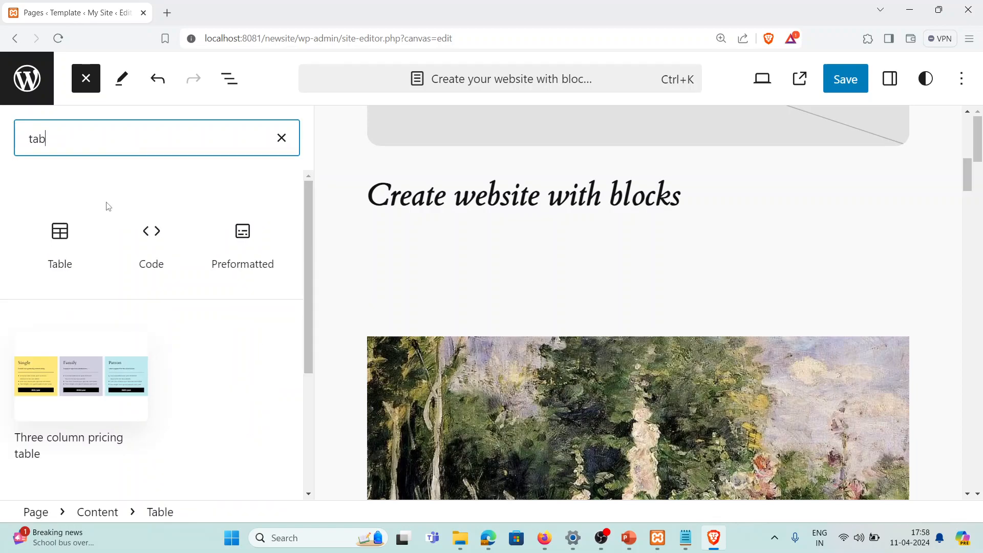
left_click_drag(60, 236, 600, 258)
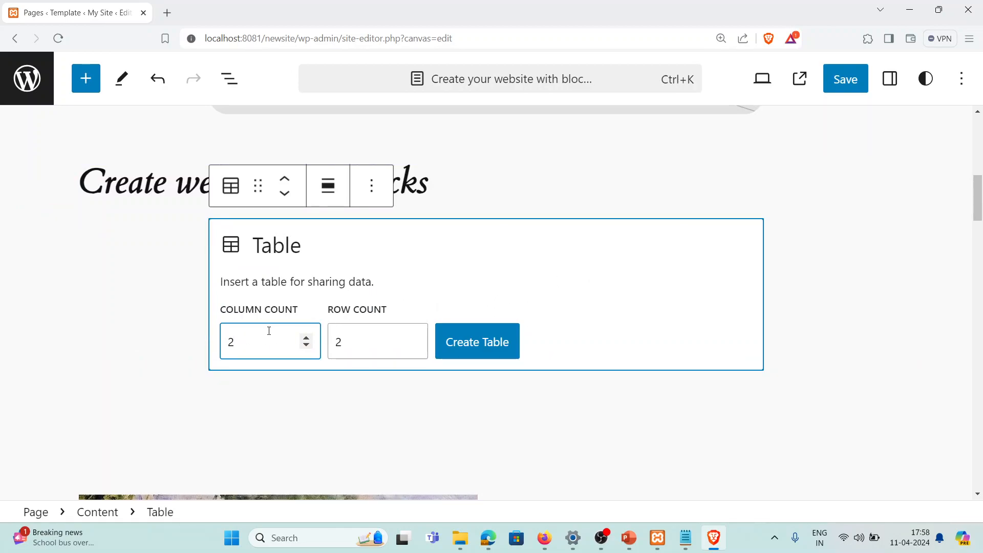
left_click(482, 352)
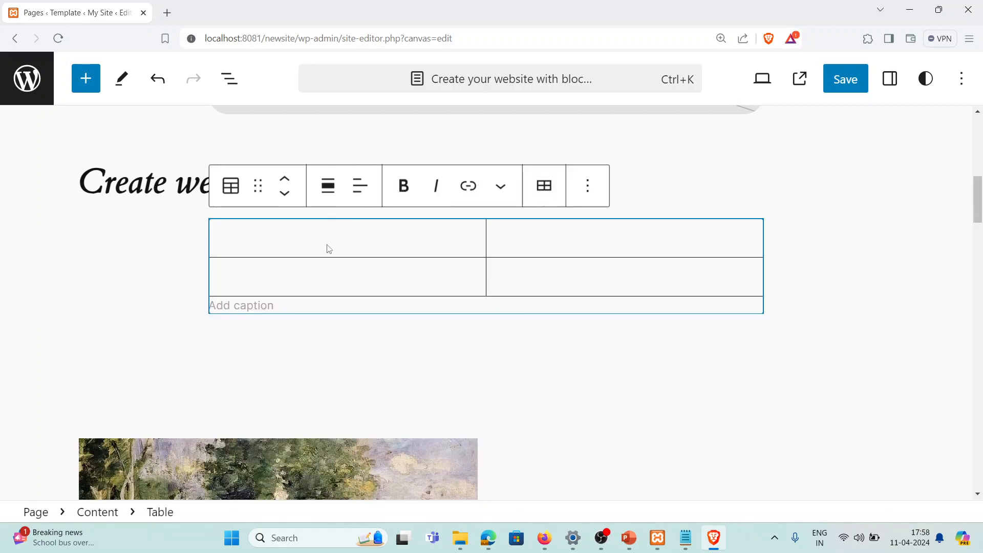
Step: Fill the table's first row with "Sr. No." and "Name of Student"
type("Sr. No.")
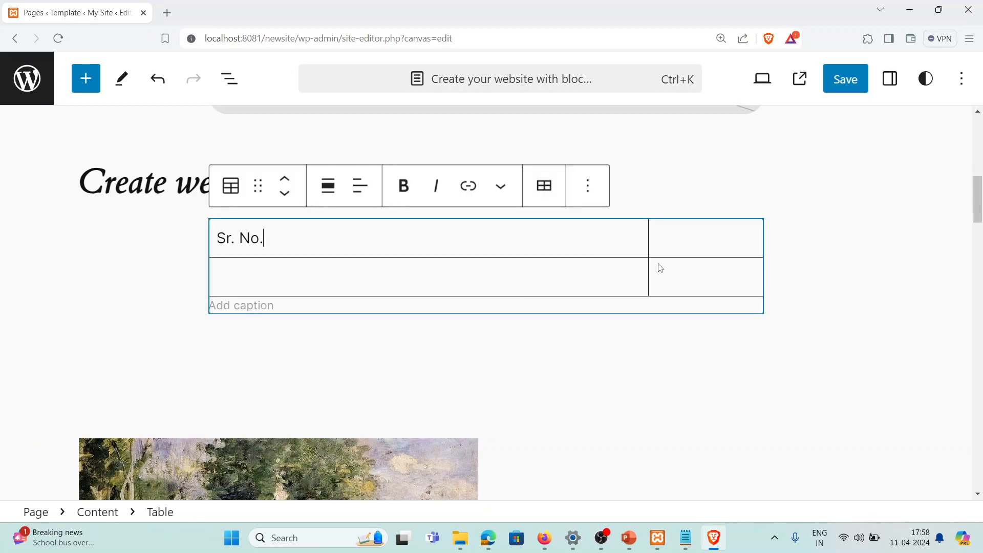
left_click(687, 244)
type("Name o")
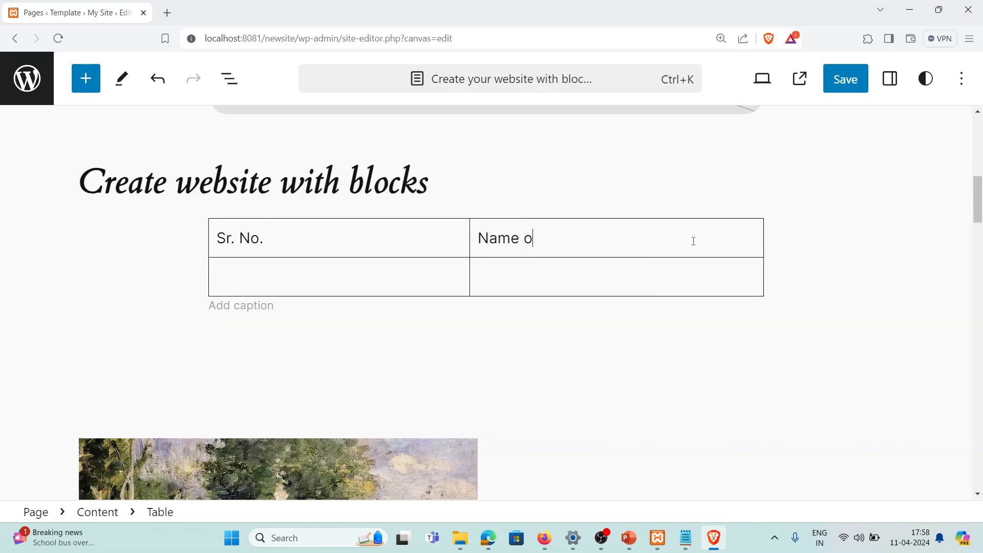
type("f Student")
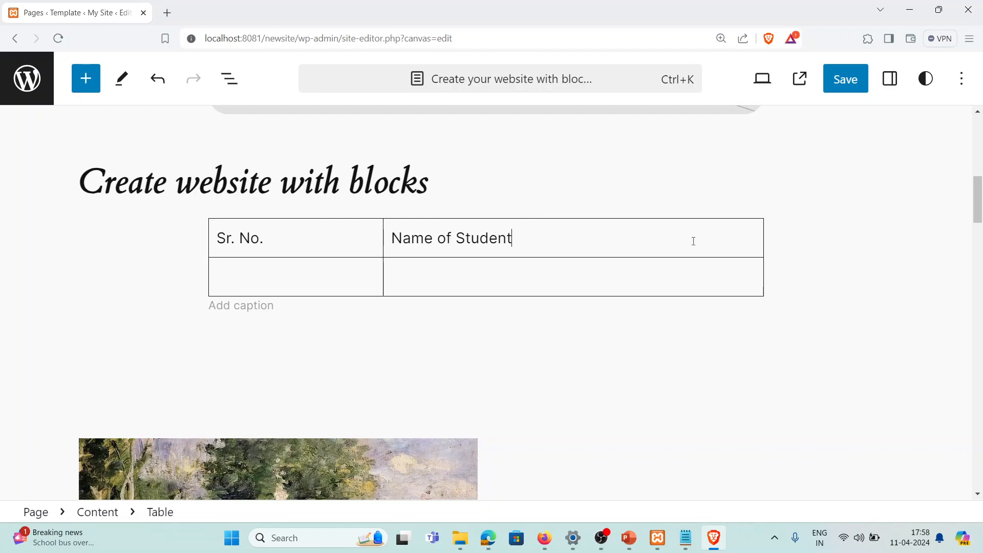
Step: Save the page changes and reload the site in Firefox to check the new heading and table
left_click(847, 80)
left_click(846, 81)
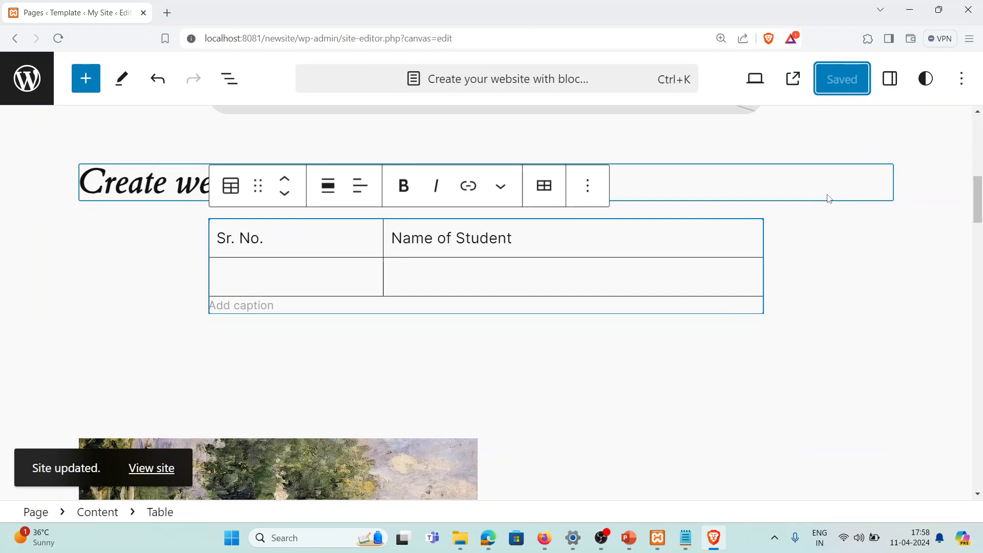
scroll(829, 199, "up", 3)
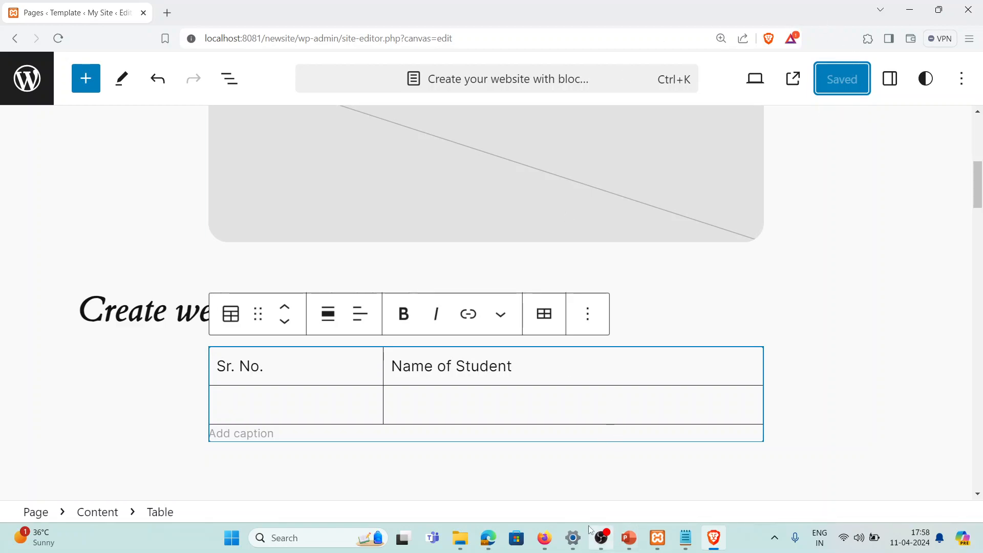
left_click(543, 541)
left_click(62, 42)
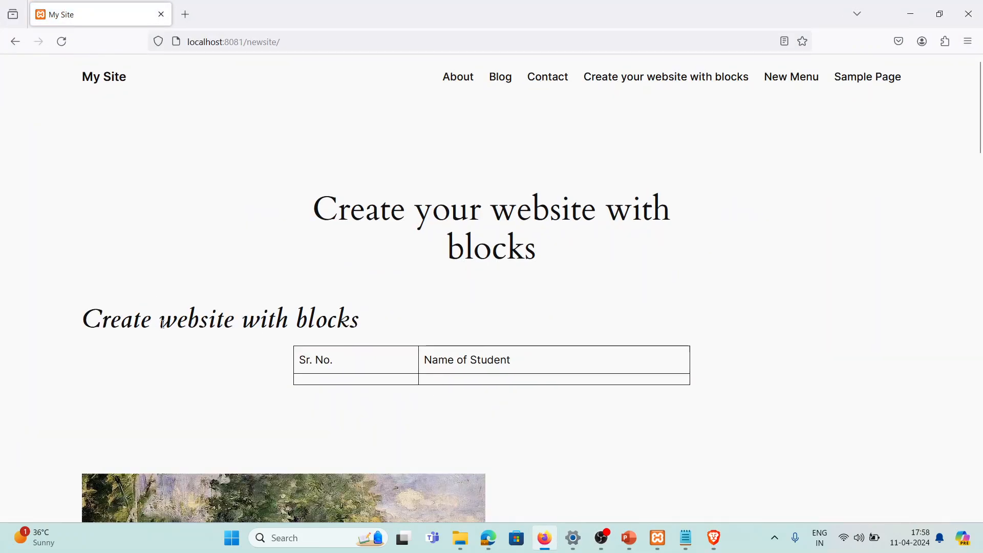
left_click_drag(83, 325, 357, 321)
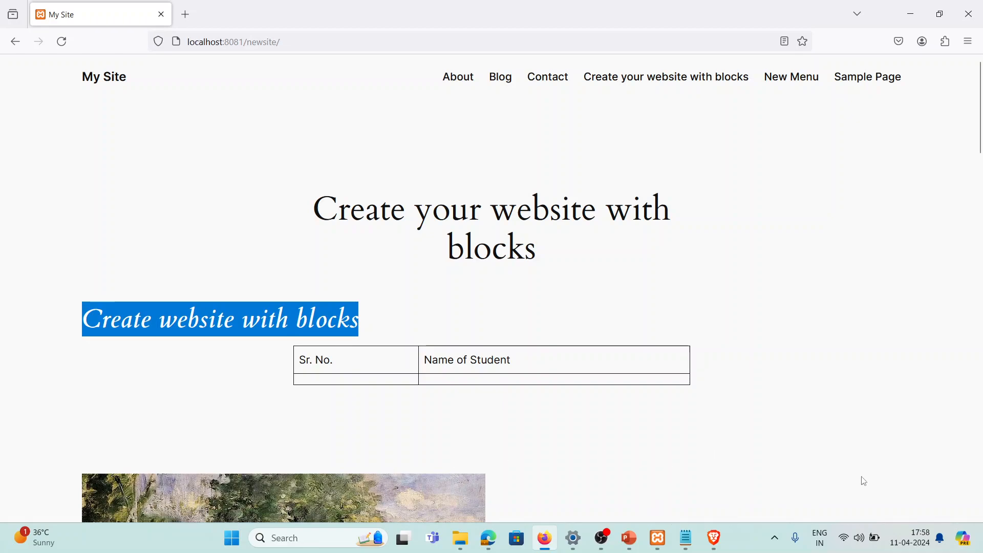
Step: Switch back to Brave and create a draft page titled "Gallery" from the site editor's page management
left_click(715, 538)
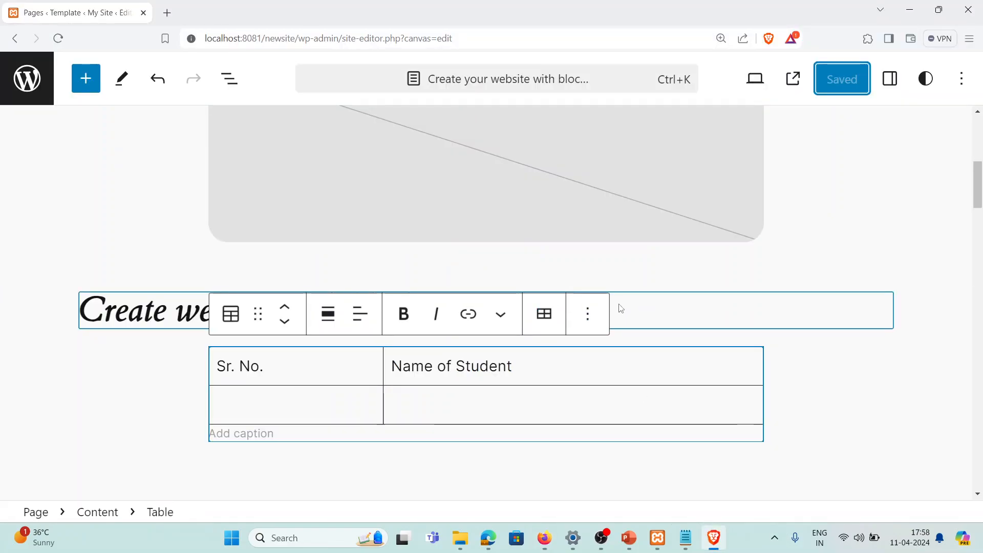
left_click(25, 81)
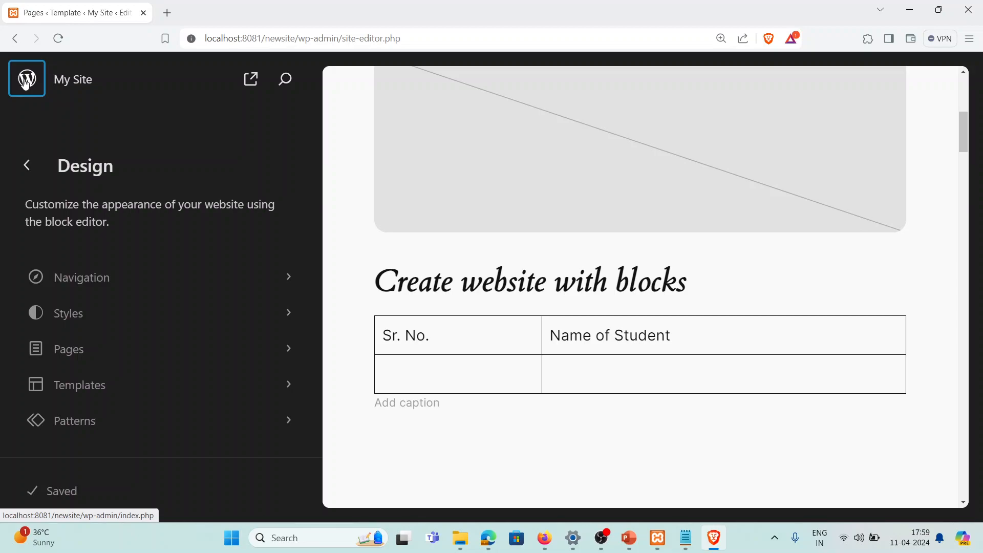
left_click(290, 351)
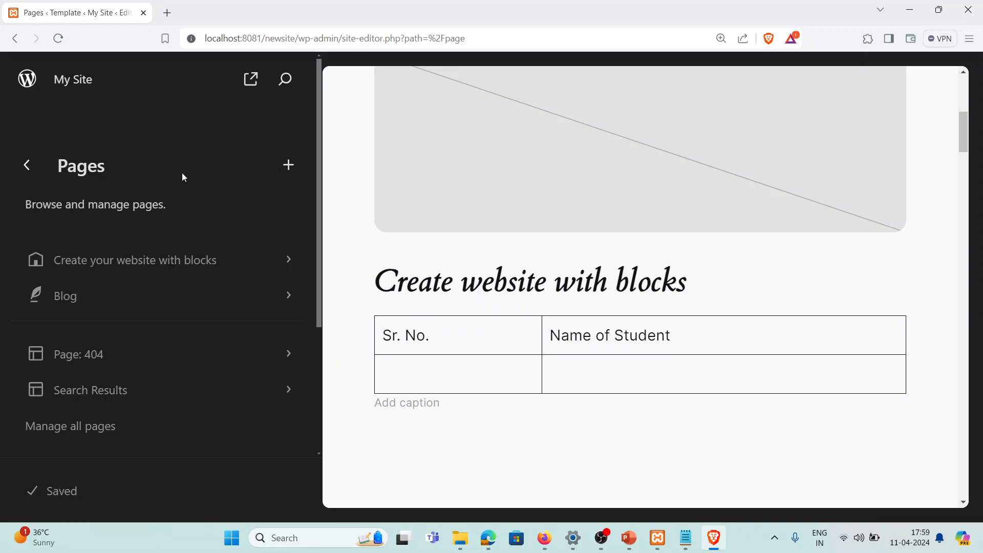
left_click(289, 168)
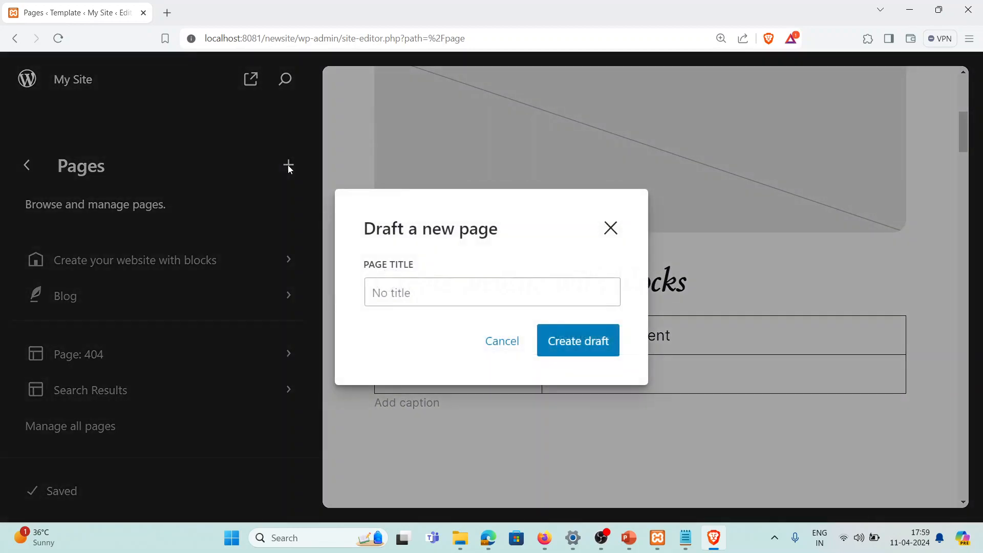
left_click(462, 286)
type("Gallery")
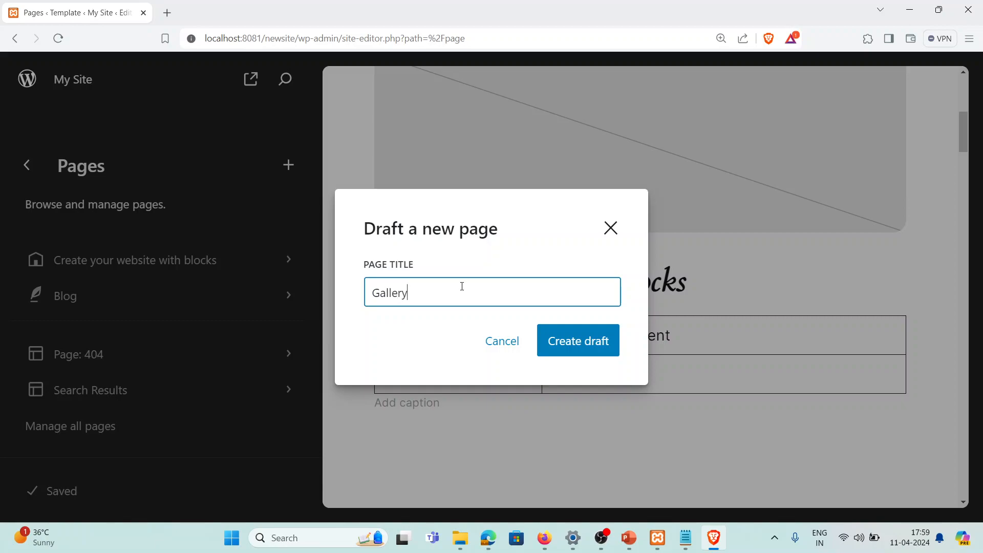
left_click(578, 353)
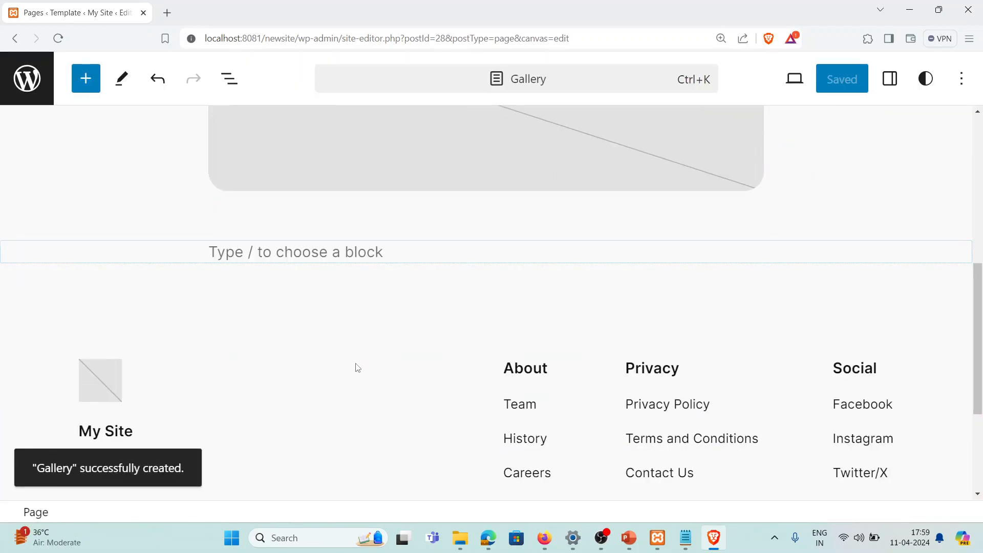
Step: Look over the Gallery page and open the file chooser for its featured image placeholder
scroll(456, 354, "up", 5)
scroll(456, 353, "up", 3)
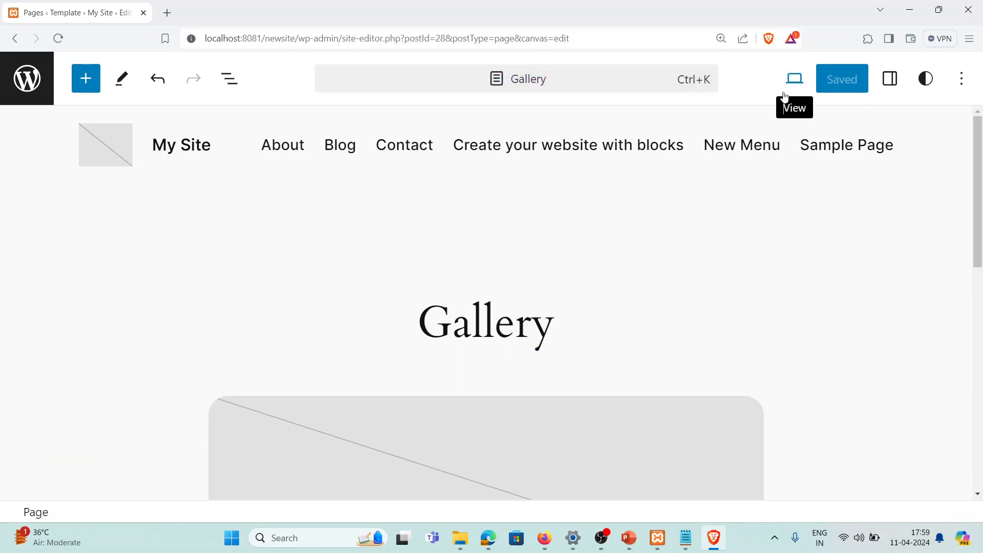
scroll(582, 322, "down", 12)
scroll(582, 323, "up", 5)
scroll(582, 324, "up", 4)
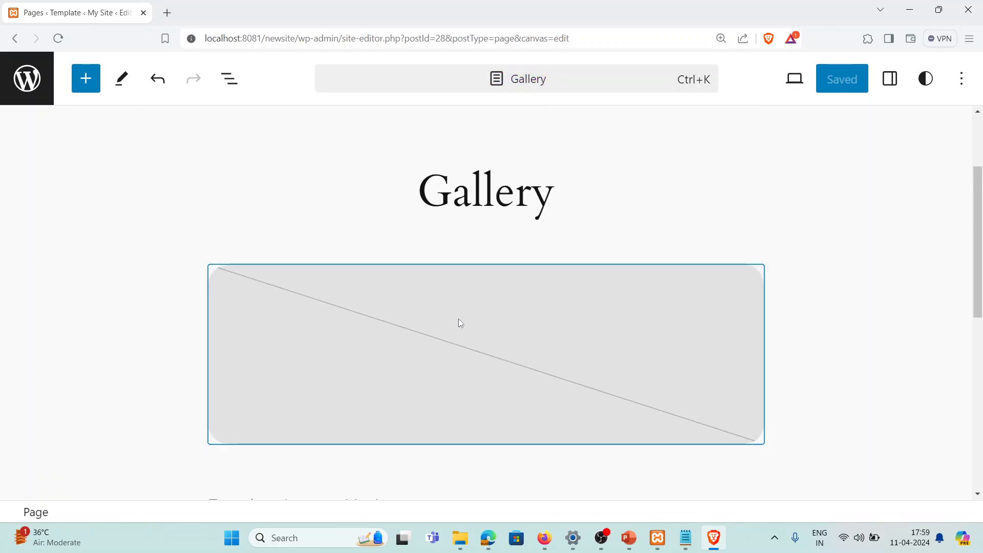
left_click(459, 320)
left_click(487, 424)
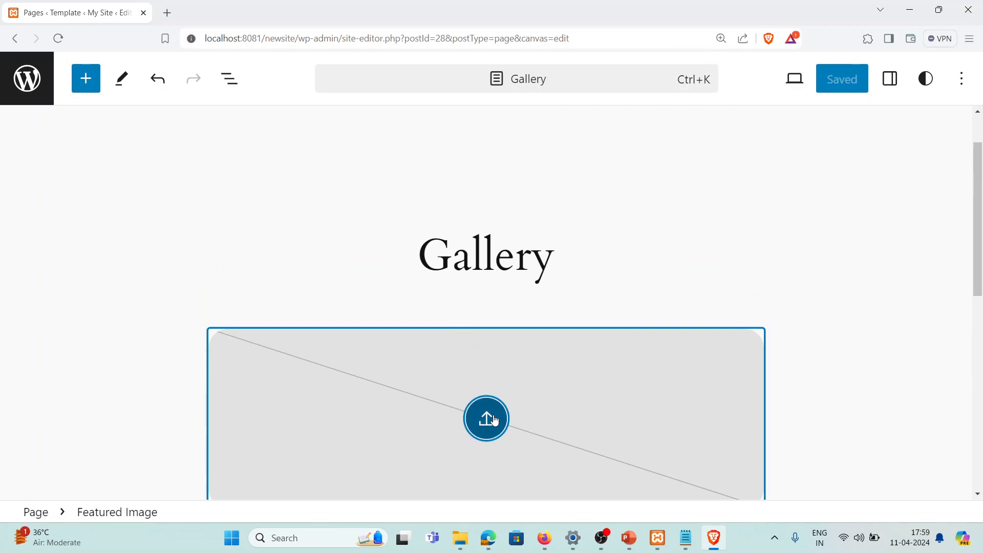
left_click(386, 383)
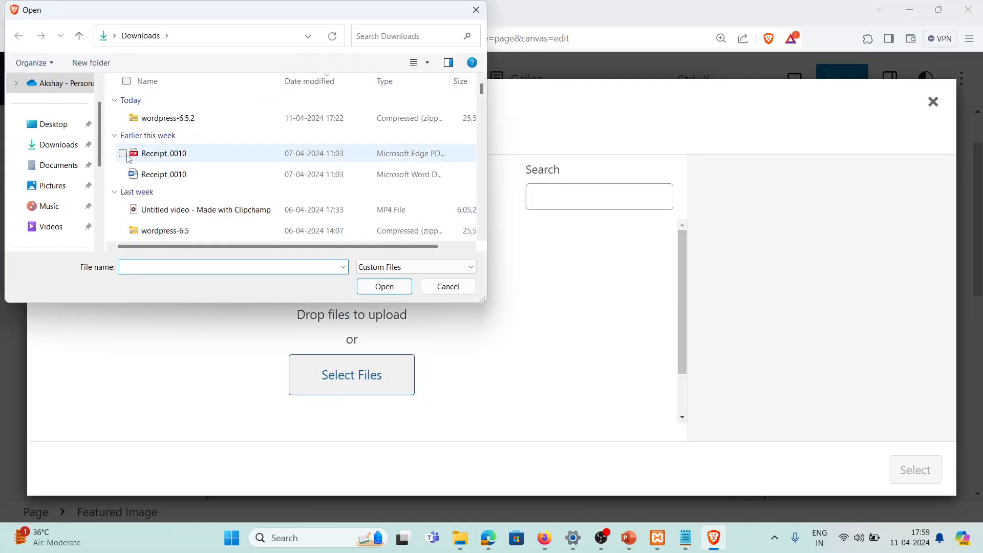
Step: Select all six images in the wordpress\Images folder on drive D: and upload them to the media library
scroll(57, 220, "down", 3)
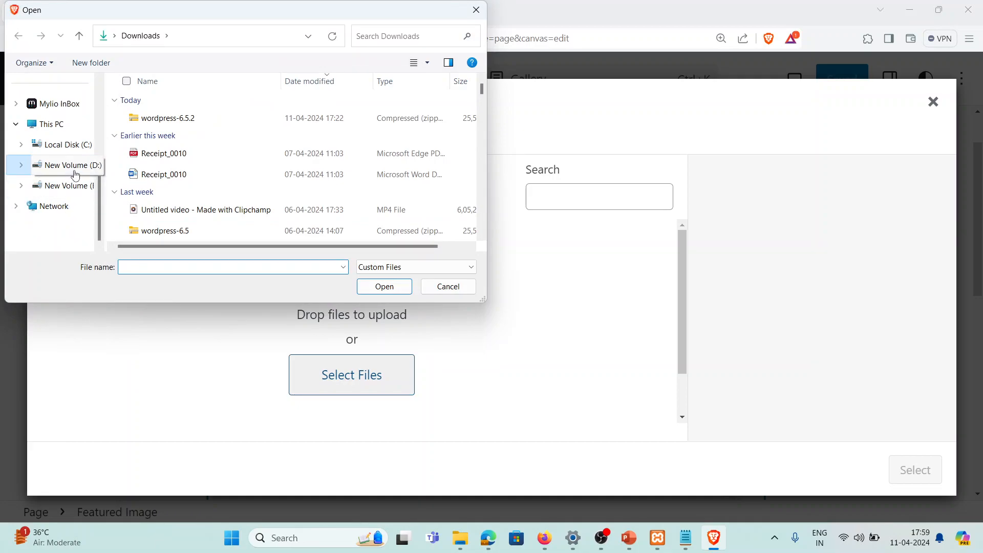
left_click(74, 170)
left_click(194, 123)
key("w")
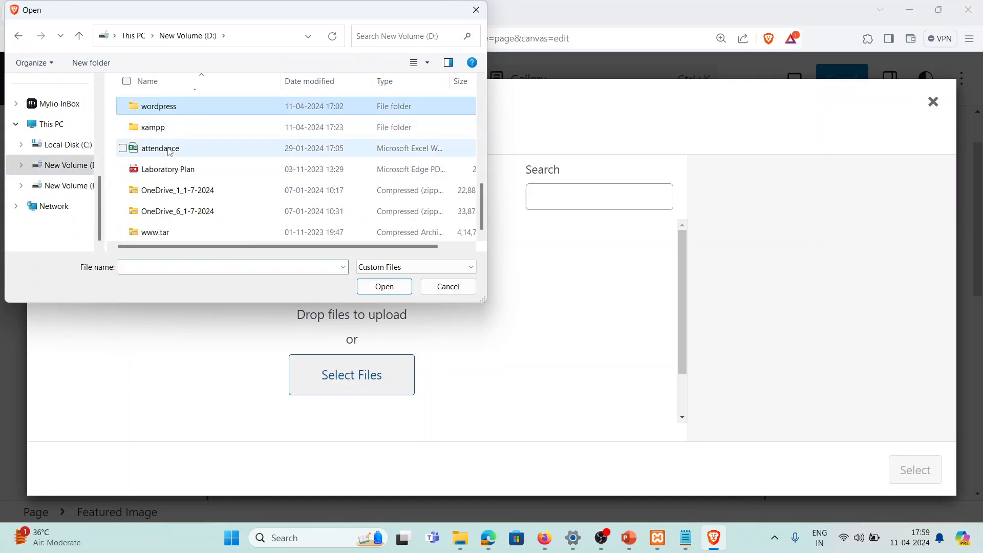
double_click(176, 108)
double_click(180, 110)
left_click(143, 132)
left_click(246, 163, "ctrl")
left_click(298, 146, "ctrl")
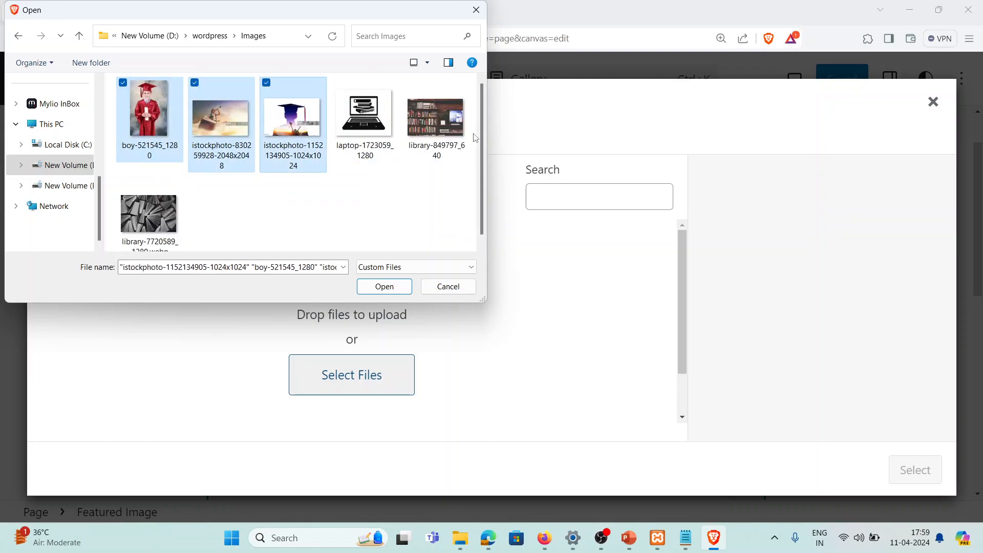
left_click(435, 120, "ctrl")
left_click(365, 120, "ctrl")
left_click(149, 213, "ctrl")
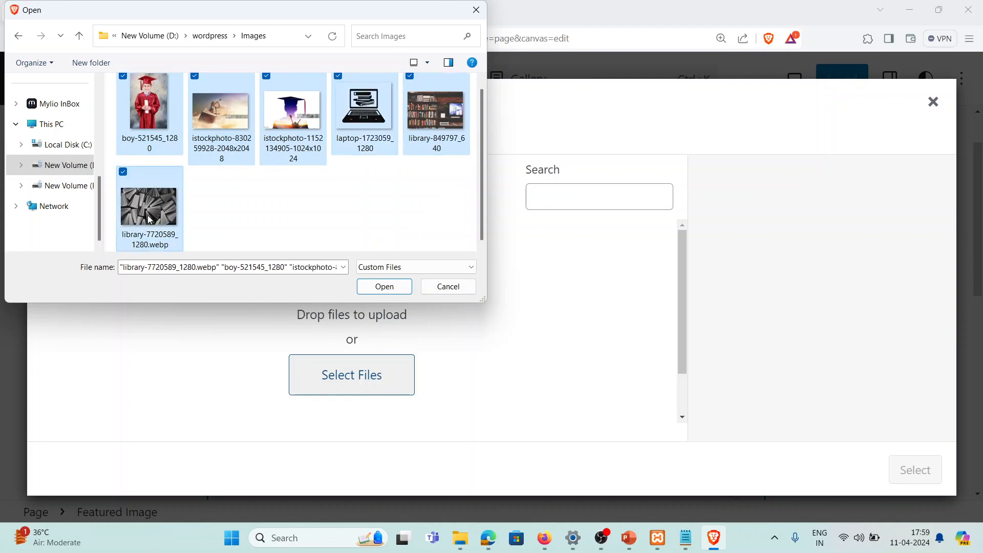
left_click(395, 287)
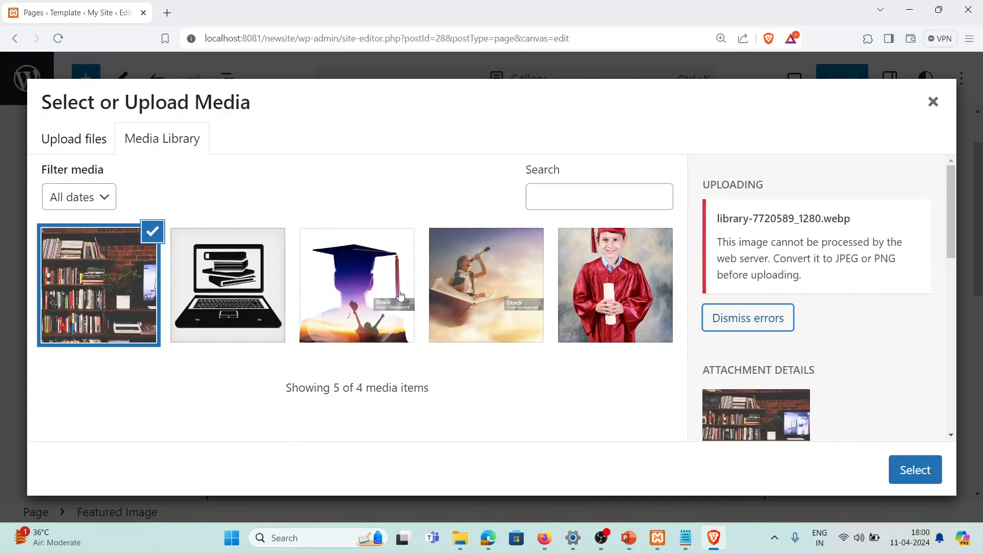
Step: Set library-849797_640.jpg as the Gallery page's featured image and save the page
scroll(865, 377, "down", 5)
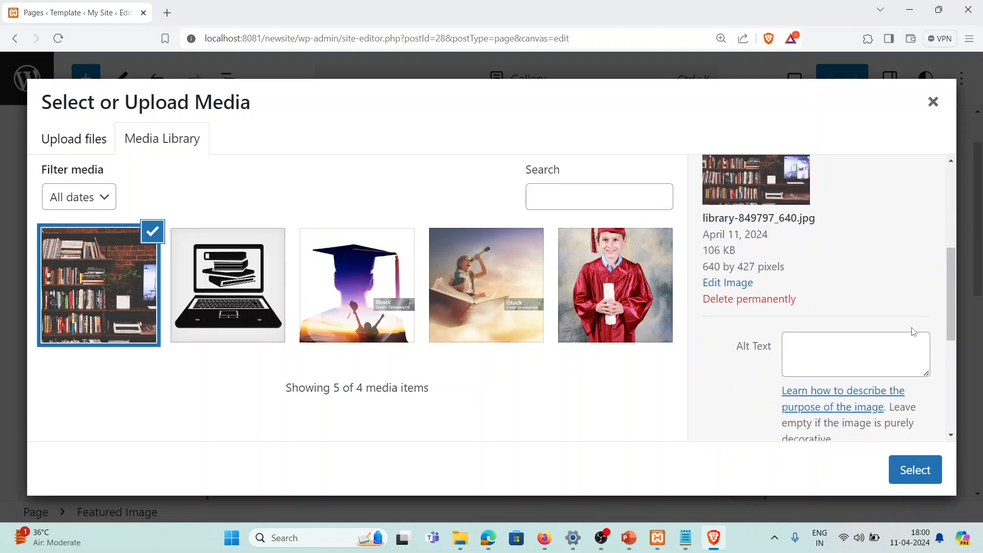
scroll(851, 283, "up", 4)
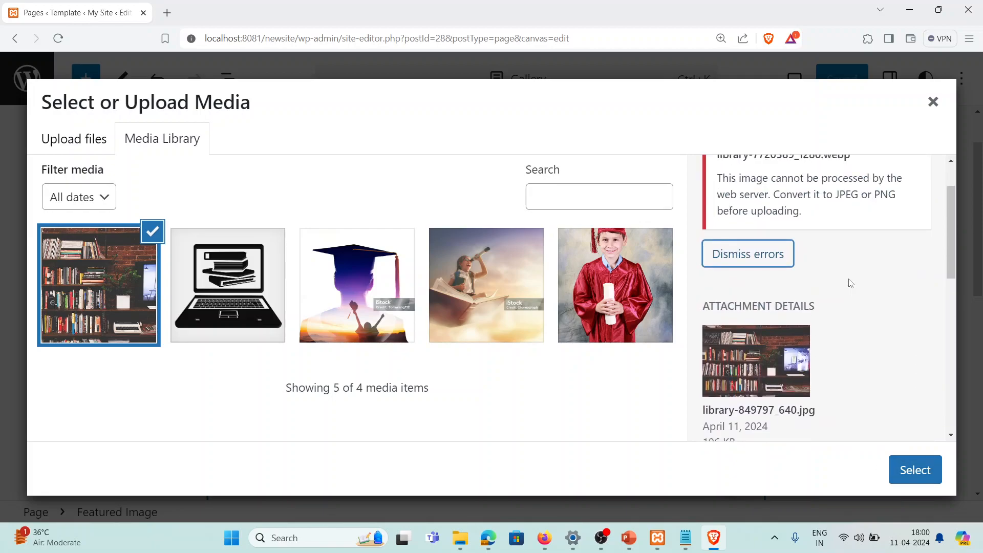
left_click(915, 470)
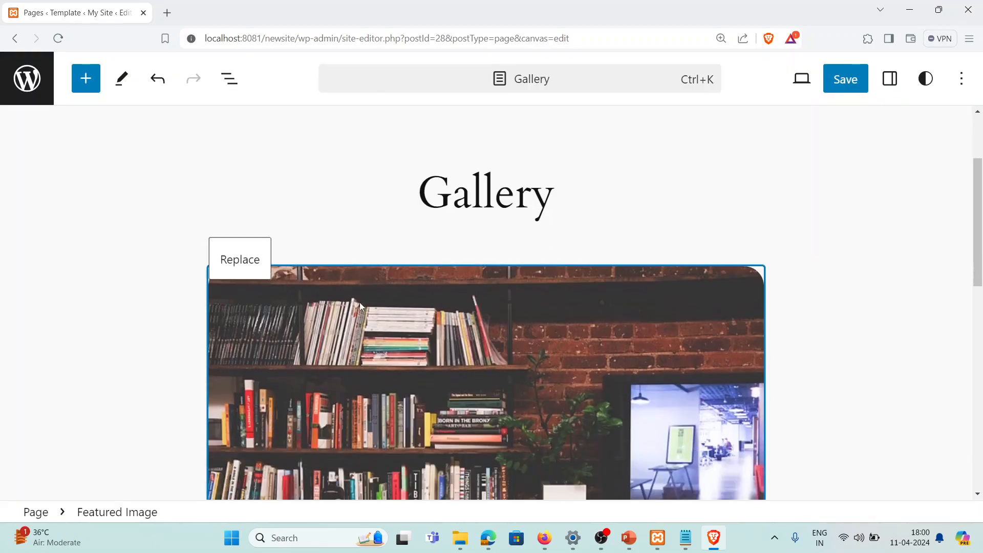
scroll(360, 302, "down", 5)
scroll(355, 312, "up", 5)
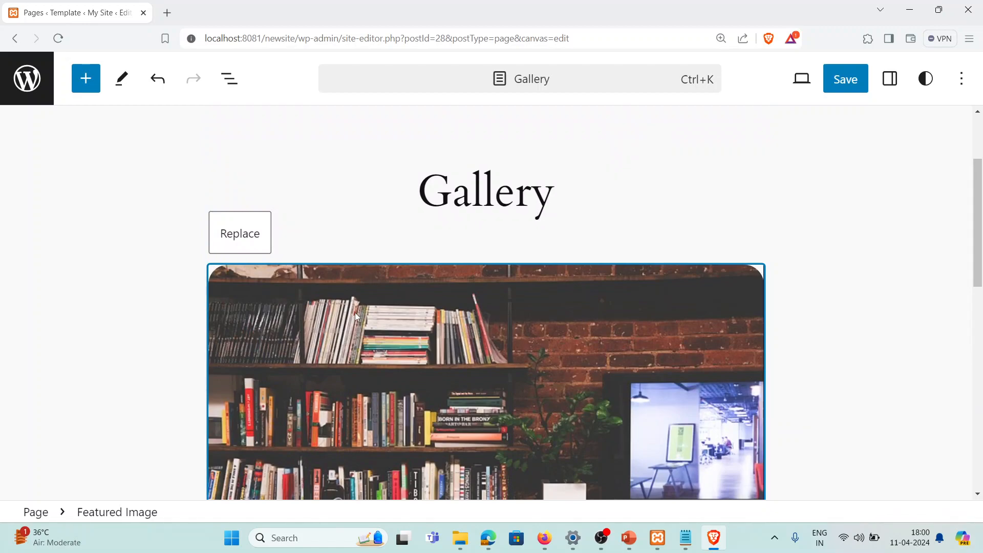
left_click(844, 91)
left_click(845, 88)
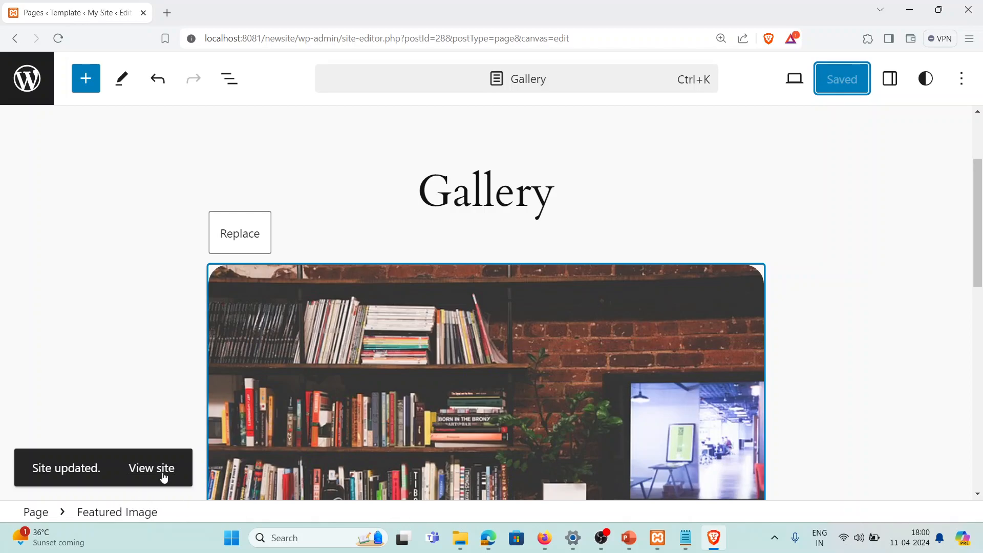
Step: View the live site and search its front page for "galler"
left_click(134, 469)
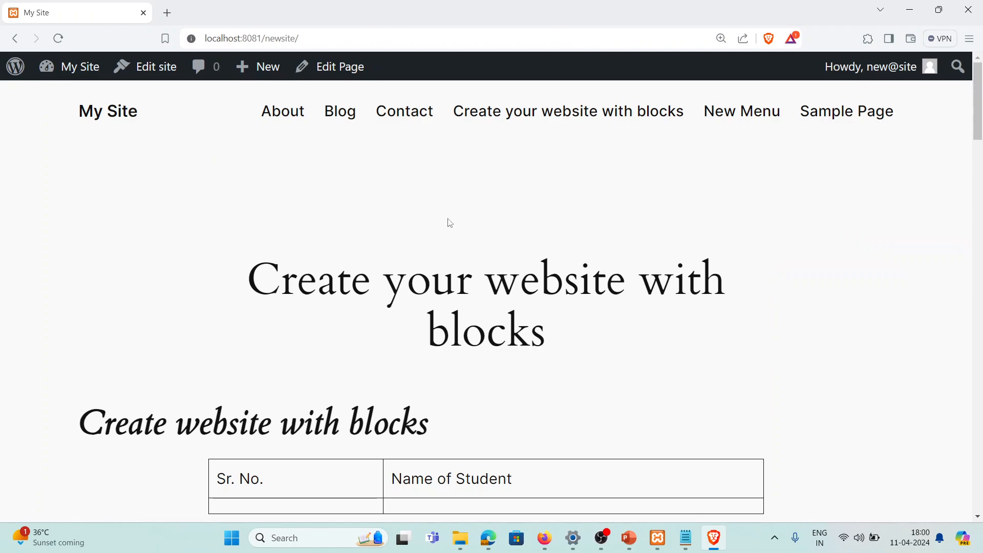
scroll(447, 400, "down", 12)
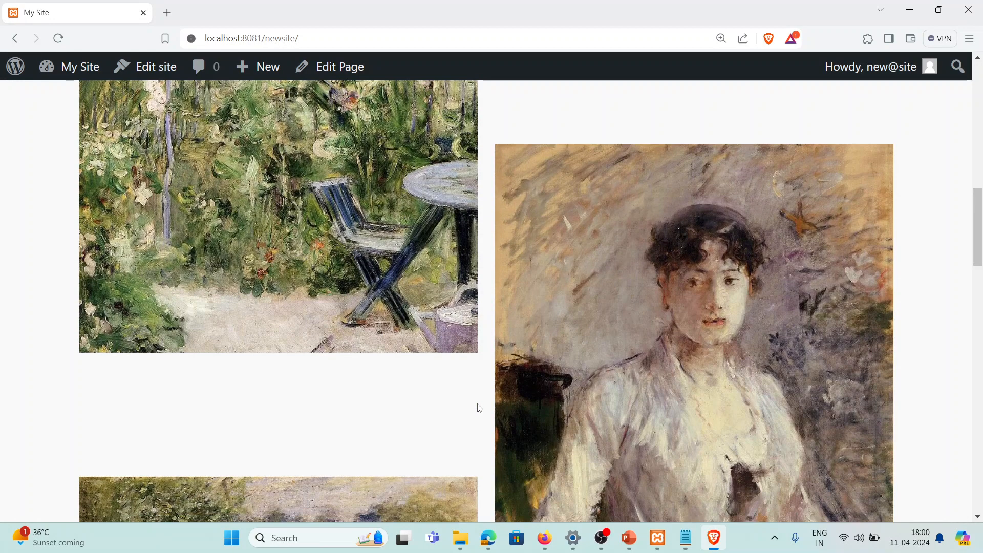
key("ctrl+f")
type("galle")
key("BackSpace")
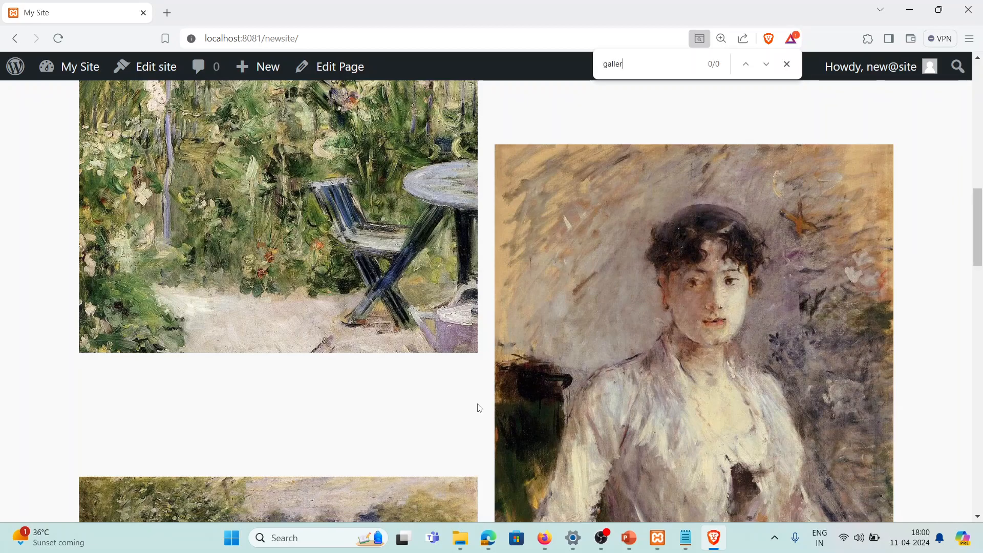
key("BackSpace")
key("BackSpace")
key("BackSpace")
scroll(500, 324, "up", 10)
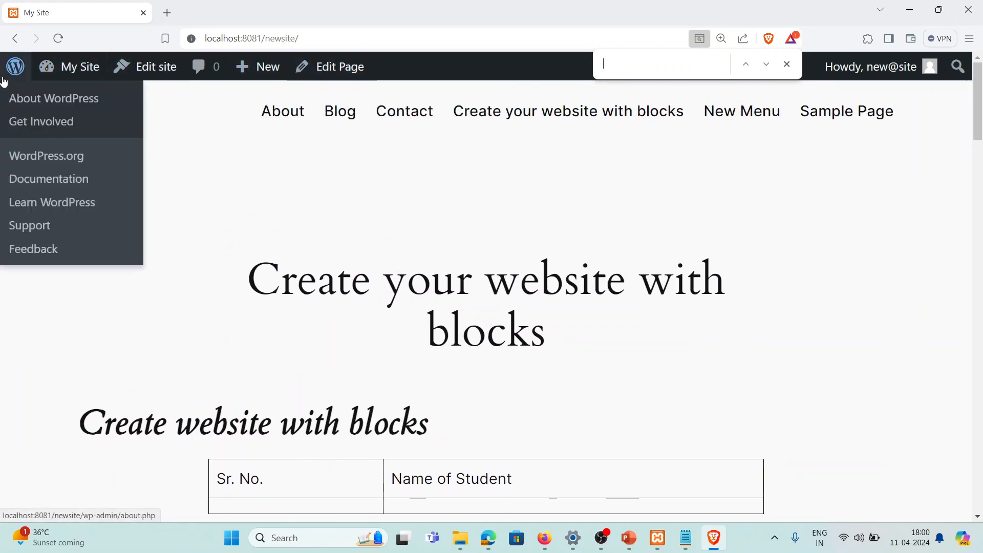
Step: Preview the Gallery draft from the dashboard's list of all pages and open the page for editing
left_click(15, 77)
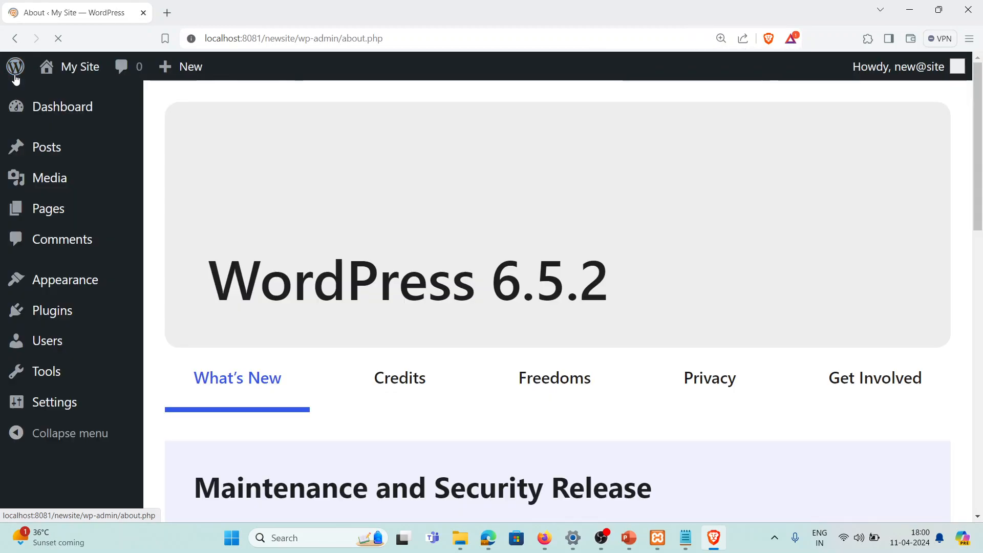
mouse_move(47, 214)
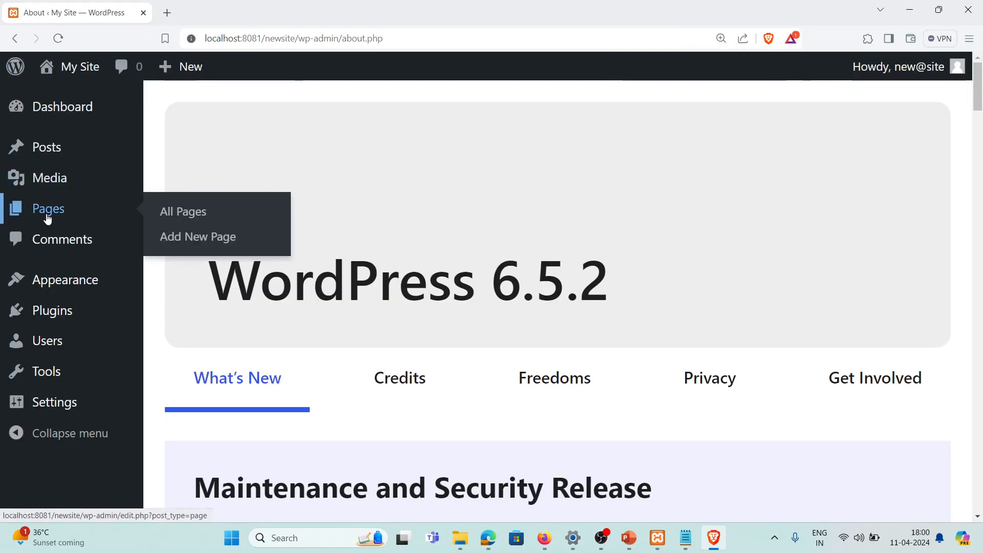
left_click(182, 216)
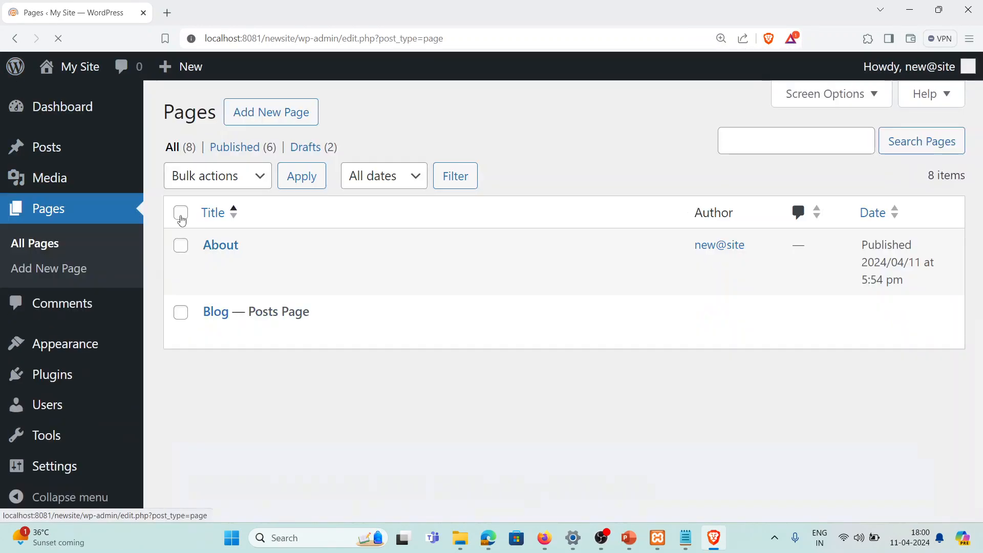
scroll(360, 307, "down", 5)
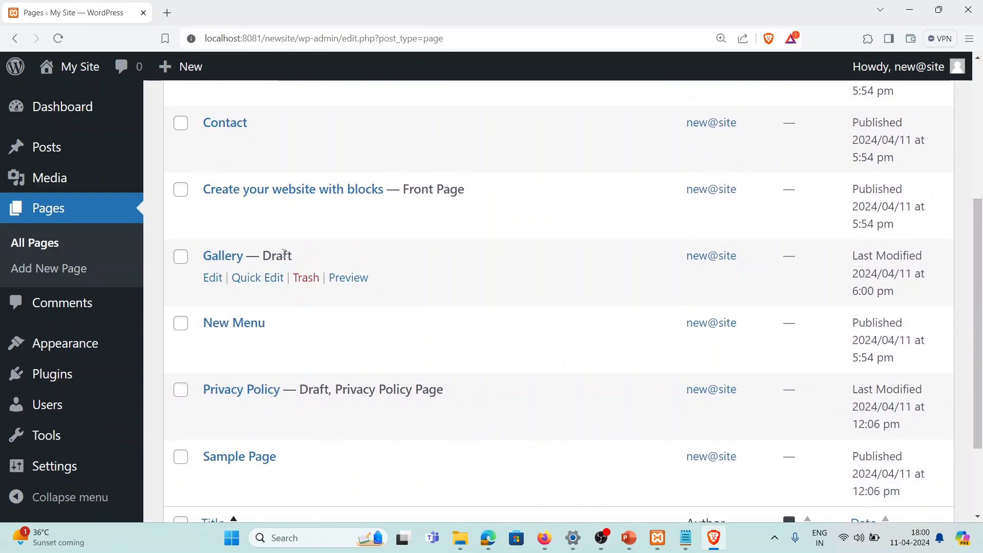
left_click(351, 281)
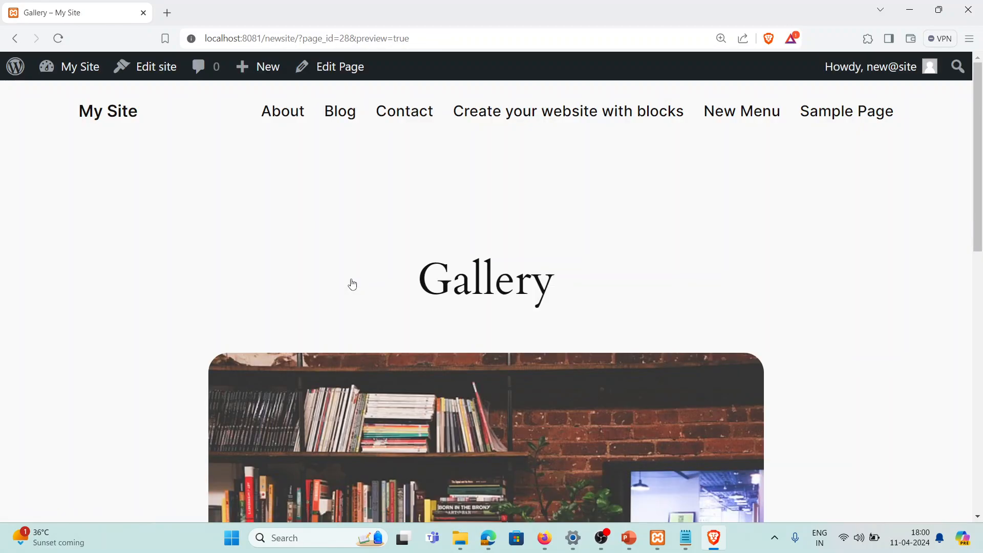
scroll(552, 272, "down", 12)
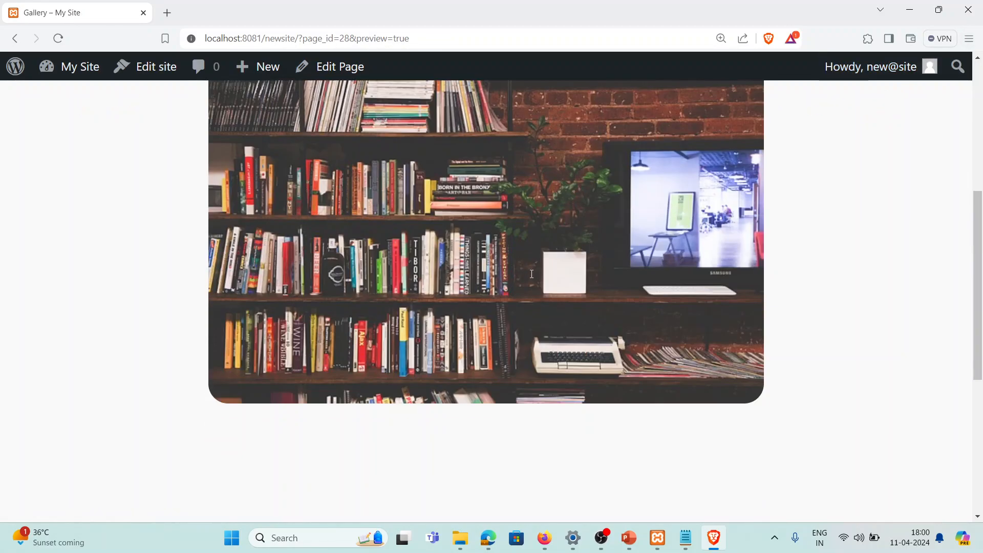
left_click(332, 67)
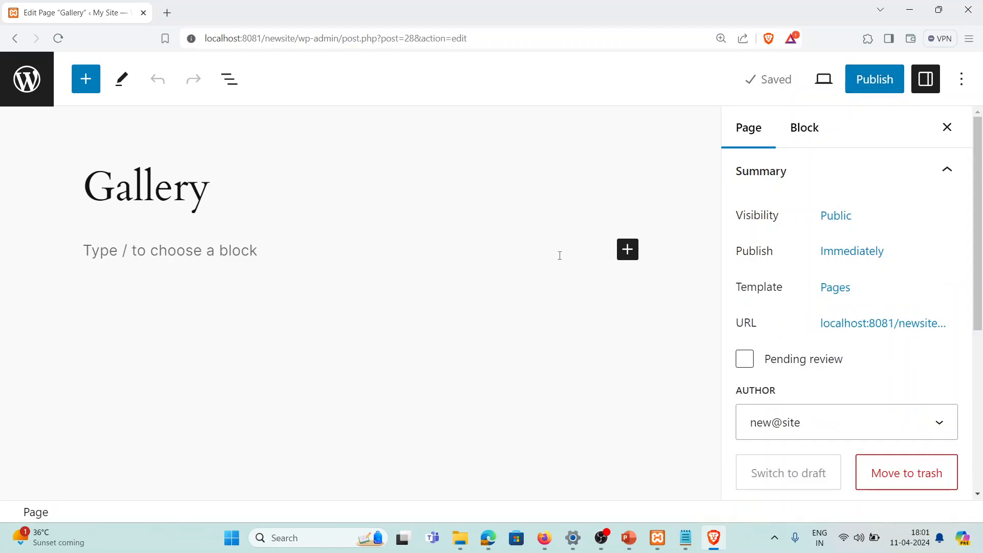
Step: Insert a Gallery block into the empty body of the Gallery page, beneath its title
left_click(627, 249)
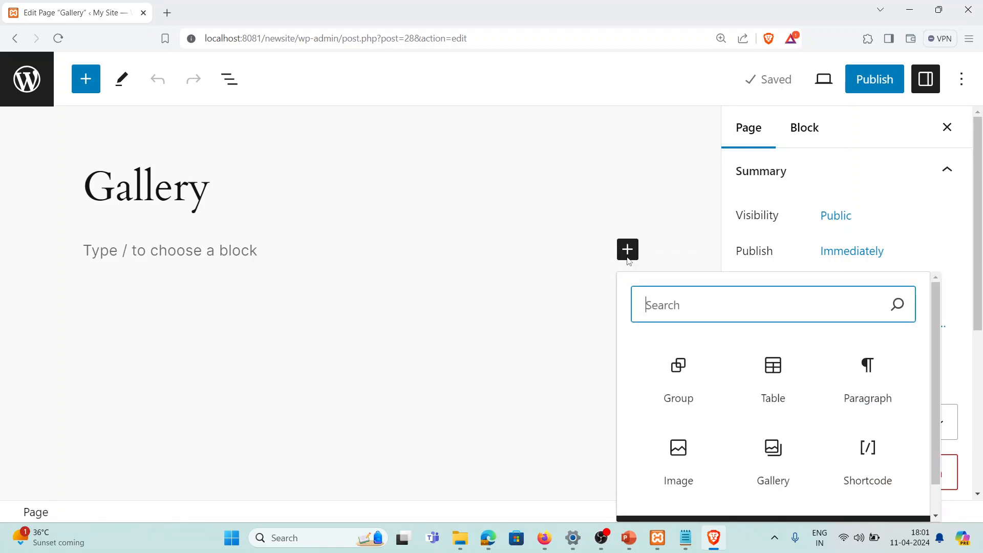
left_click(774, 457)
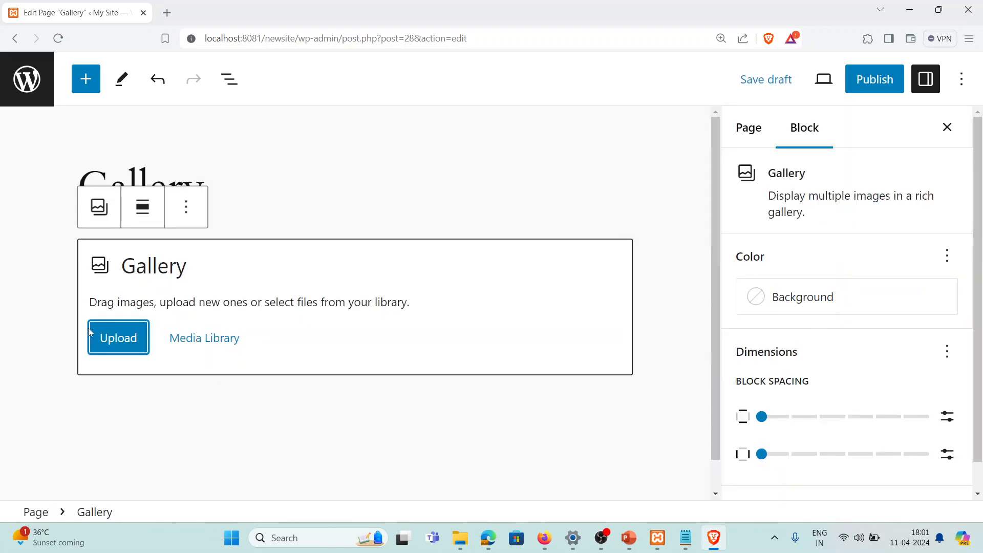
left_click(104, 345)
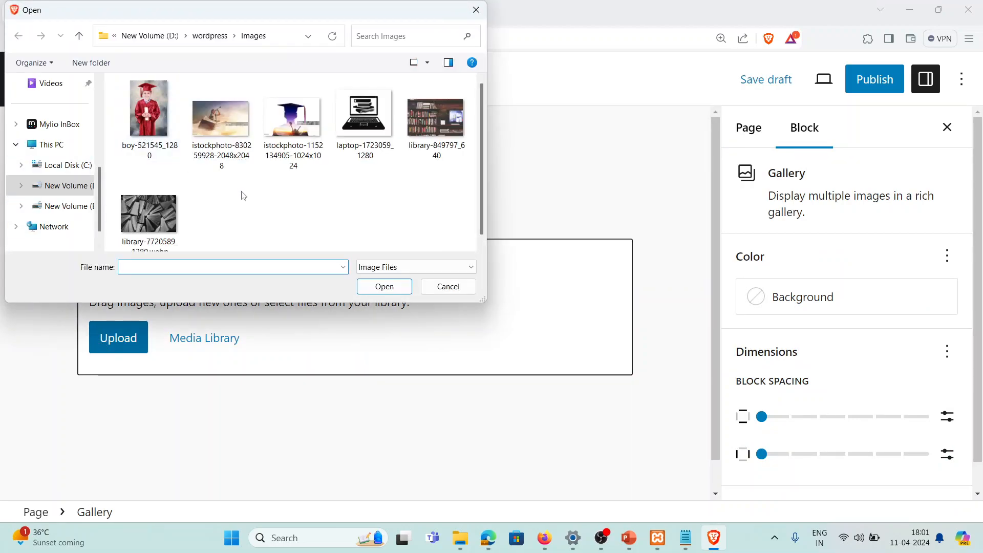
left_click(153, 117)
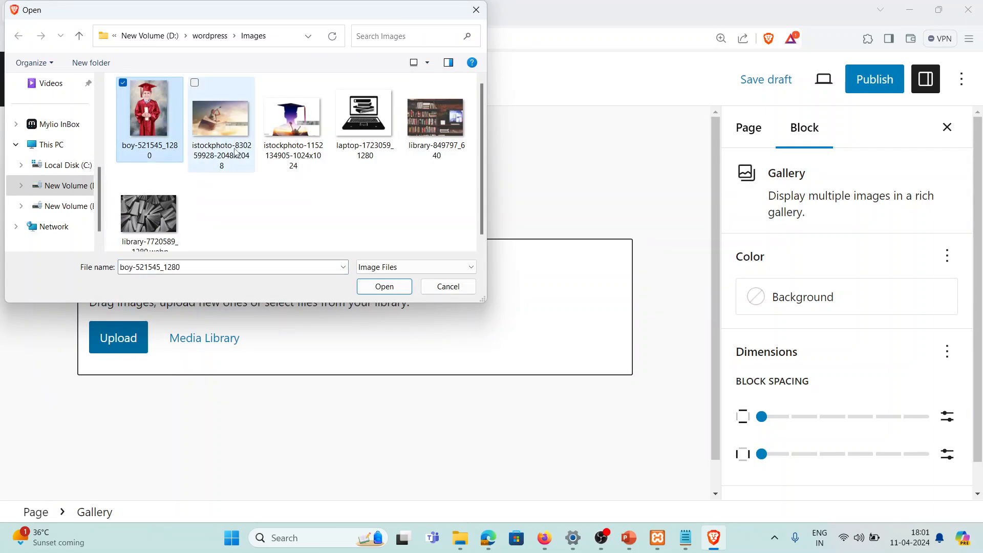
left_click(448, 286)
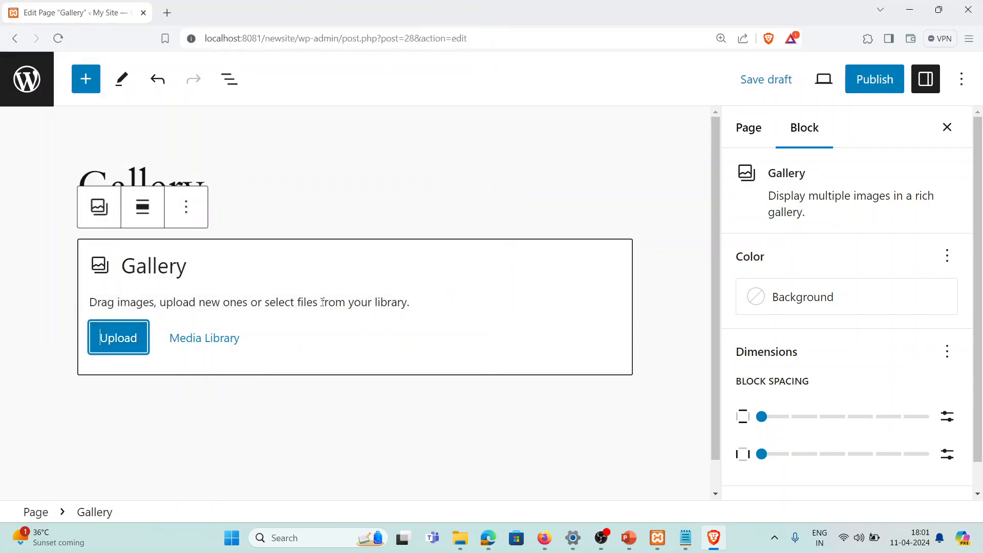
Step: Create a gallery from the media library's bookshelf, laptop, graduation silhouette, telescope child and graduate boy images, and insert it into the block
left_click(193, 342)
left_click(342, 320)
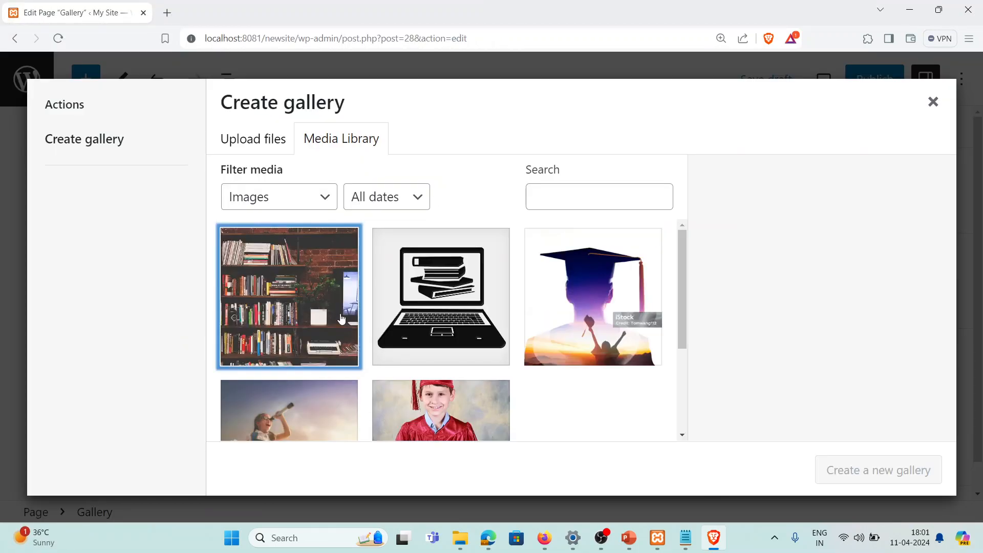
left_click(452, 300)
left_click(620, 303)
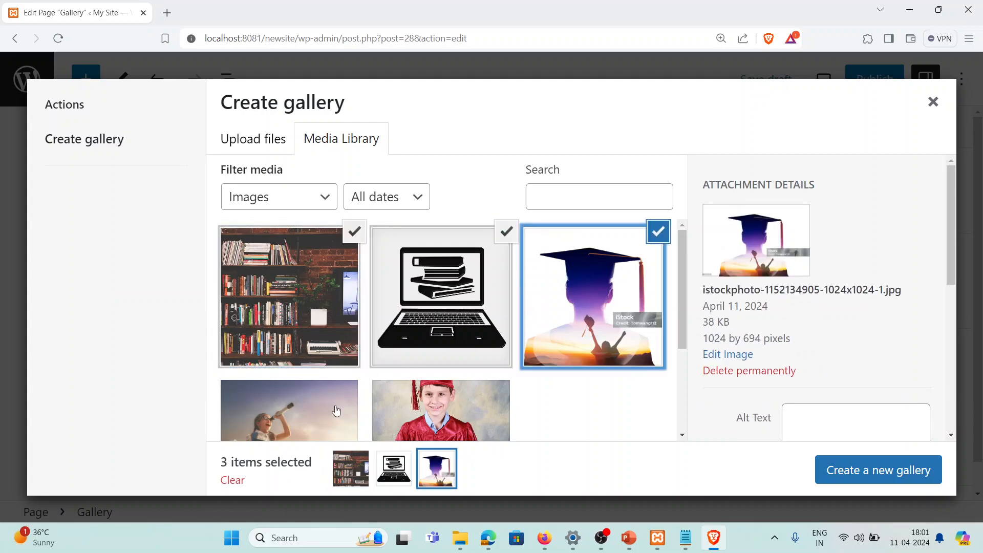
left_click(339, 410)
left_click(395, 406)
left_click(868, 464)
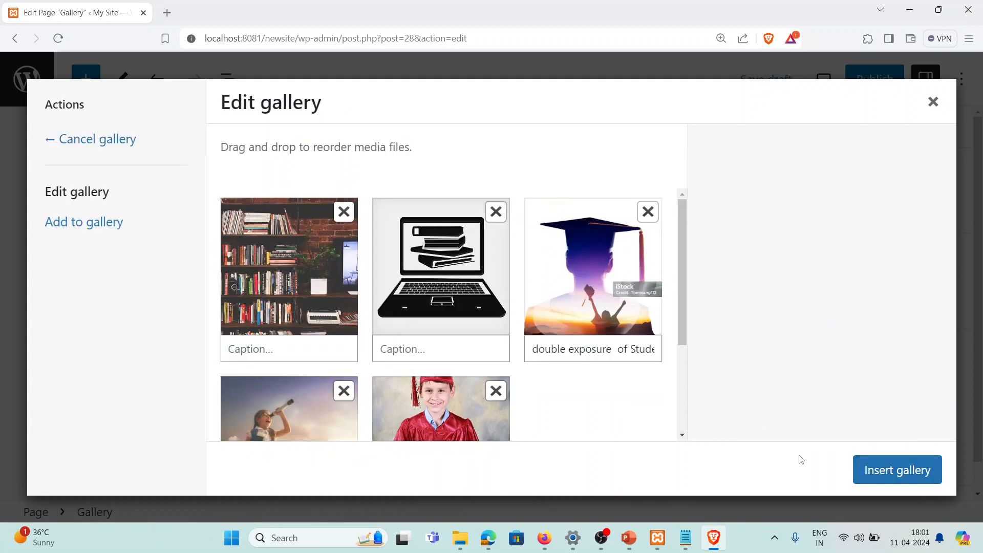
left_click(897, 470)
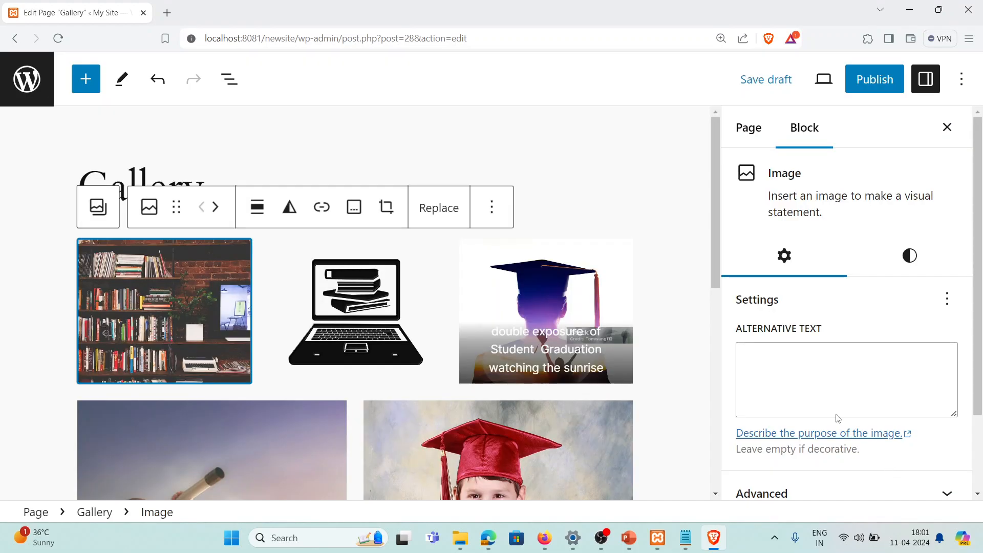
Step: Review the inserted gallery and preview the page layout at tablet and mobile sizes before returning to the desktop view
scroll(453, 326, "down", 5)
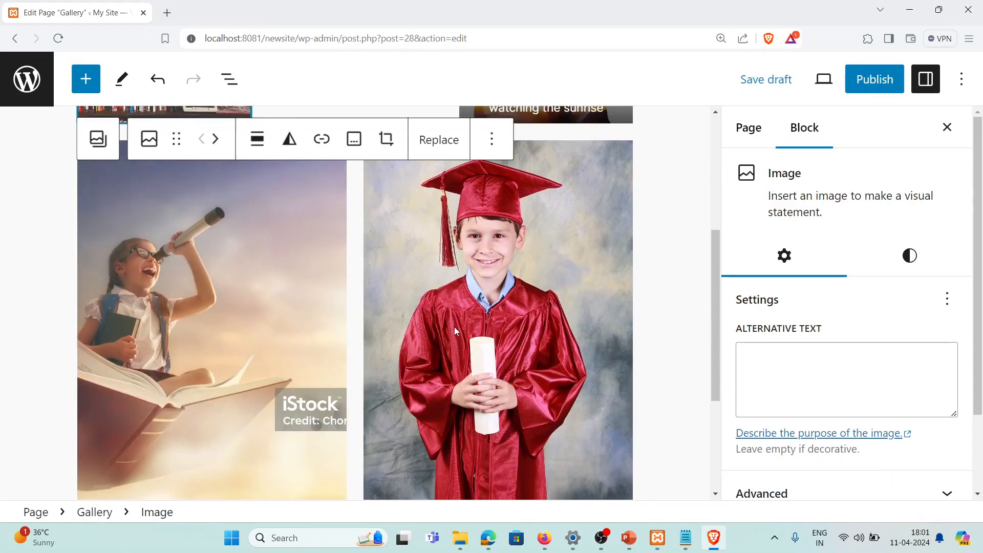
scroll(463, 324, "up", 5)
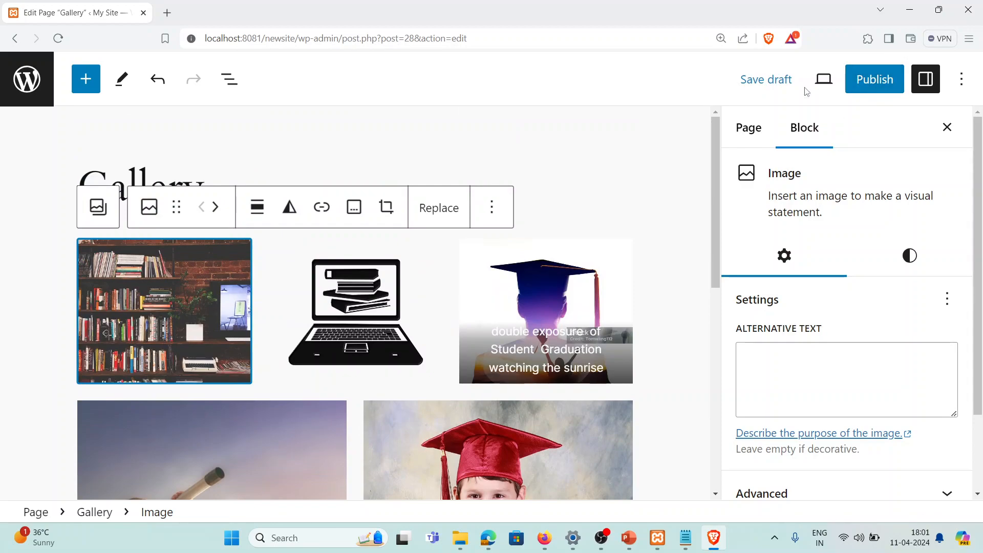
left_click(820, 90)
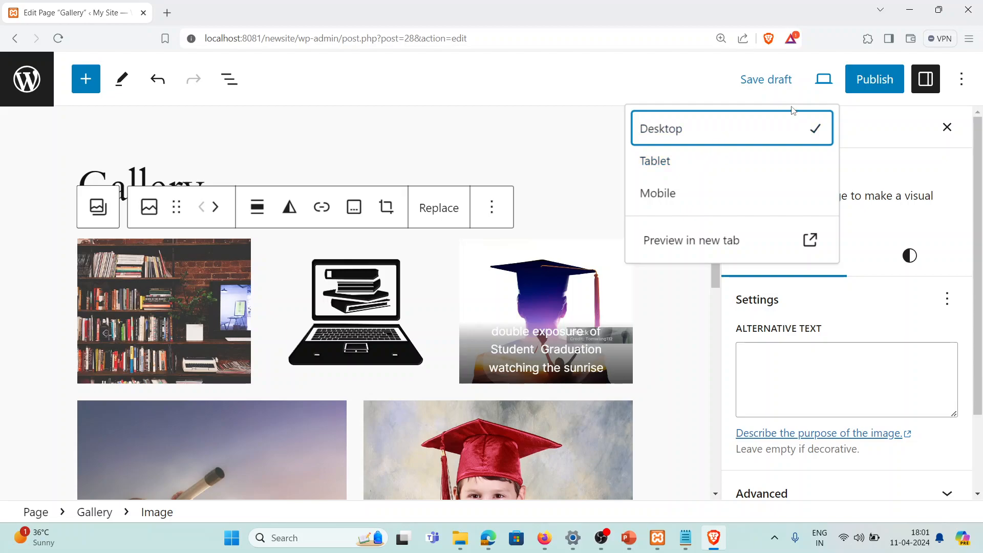
left_click(675, 167)
left_click(671, 195)
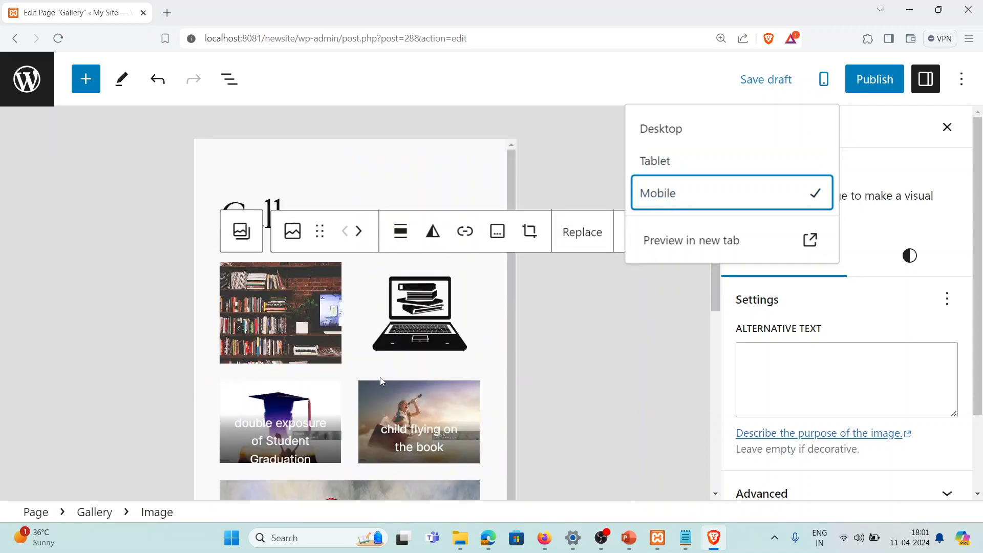
left_click(678, 134)
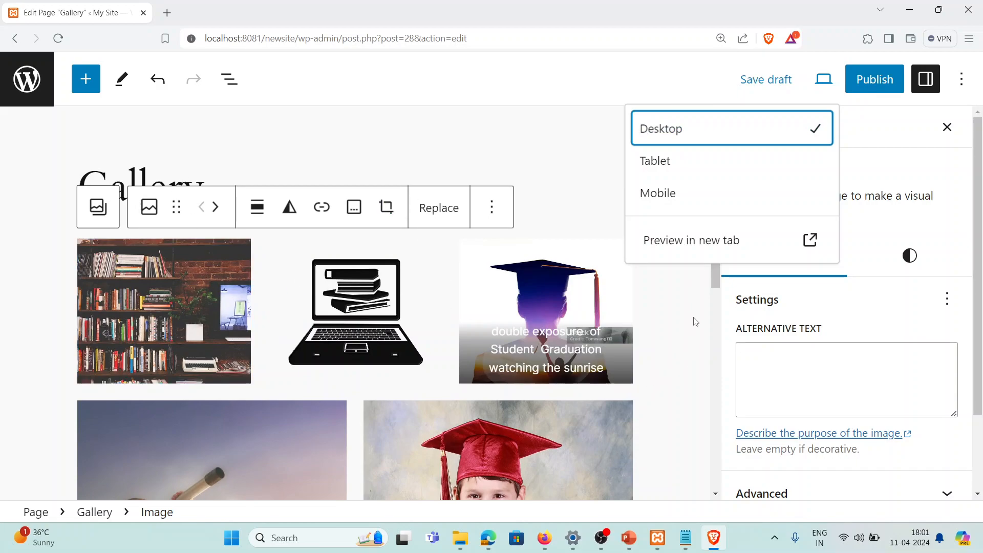
left_click(505, 146)
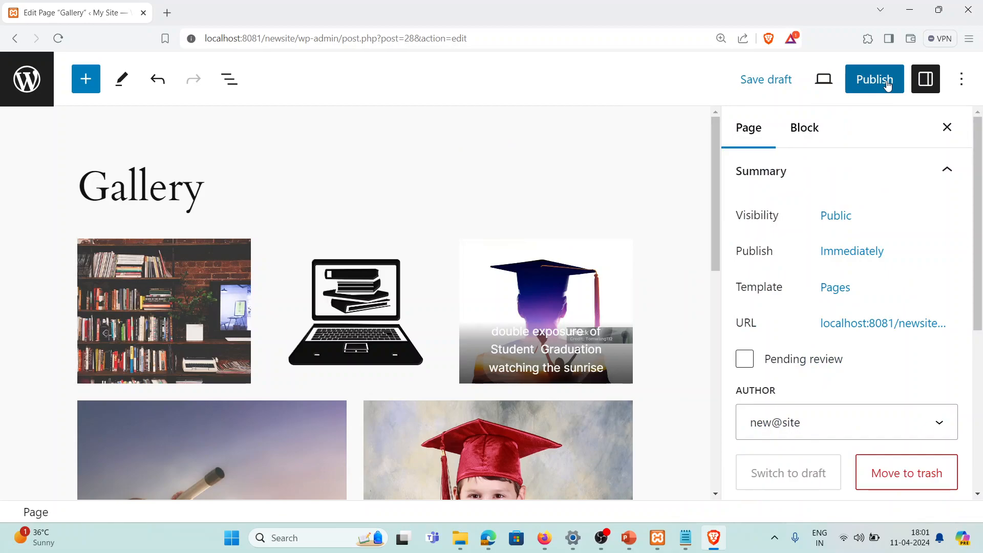
Step: Publish the Gallery page and open it on the live site
left_click(888, 84)
left_click(811, 80)
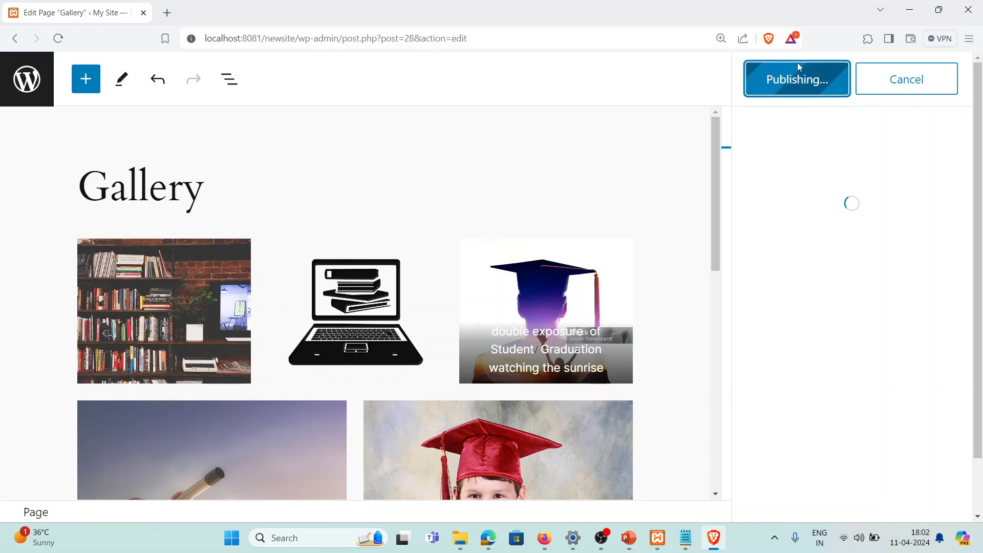
left_click(815, 281)
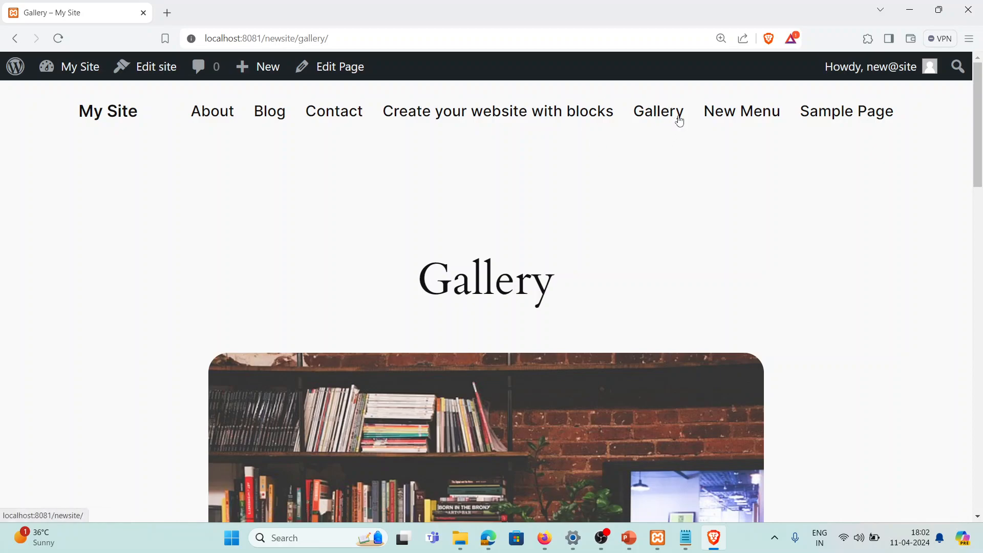
Step: Examine the published Gallery page, including its featured image, gallery layout and captions
scroll(499, 322, "down", 10)
scroll(429, 269, "down", 1)
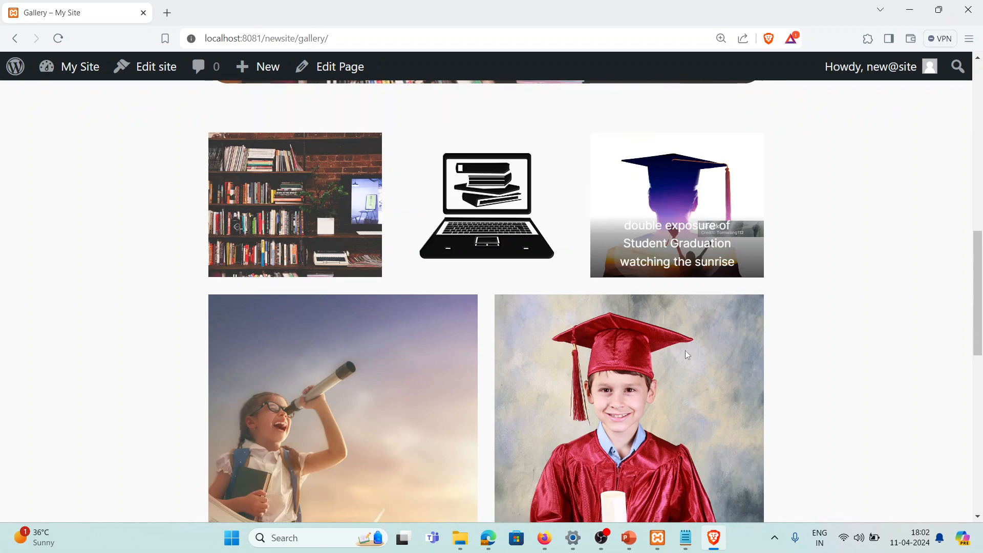
scroll(702, 333, "down", 6)
scroll(413, 291, "up", 8)
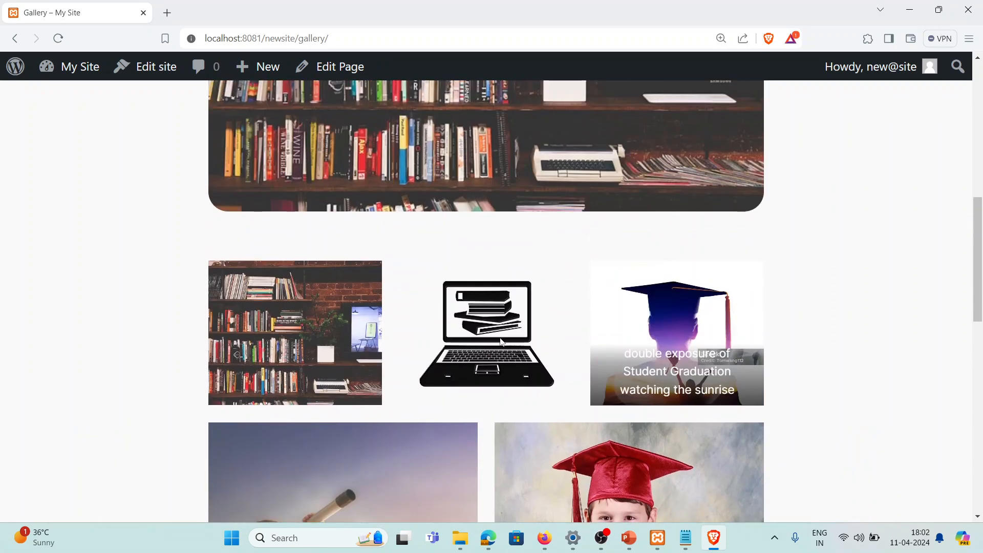
scroll(683, 388, "down", 5)
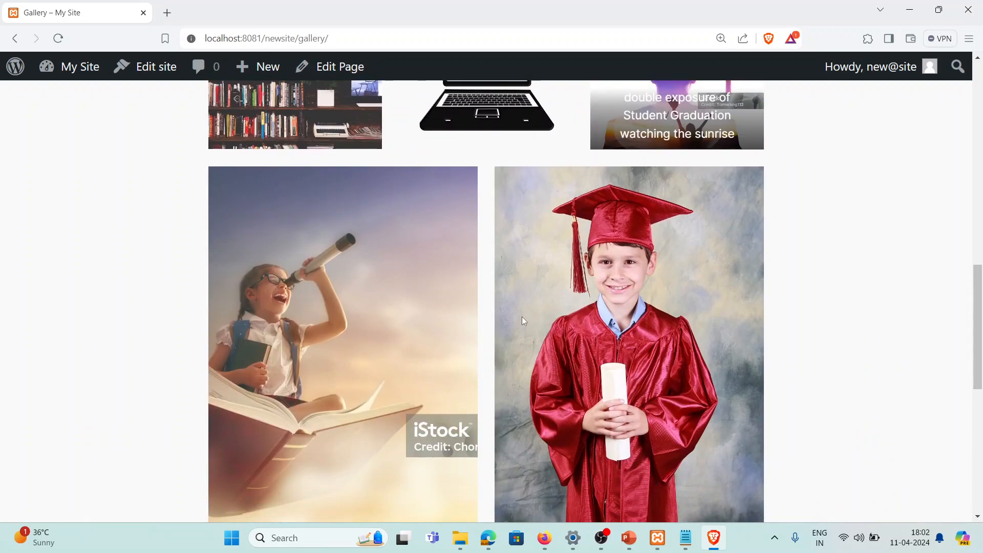
scroll(522, 320, "down", 5)
scroll(525, 317, "down", 4)
scroll(525, 318, "up", 16)
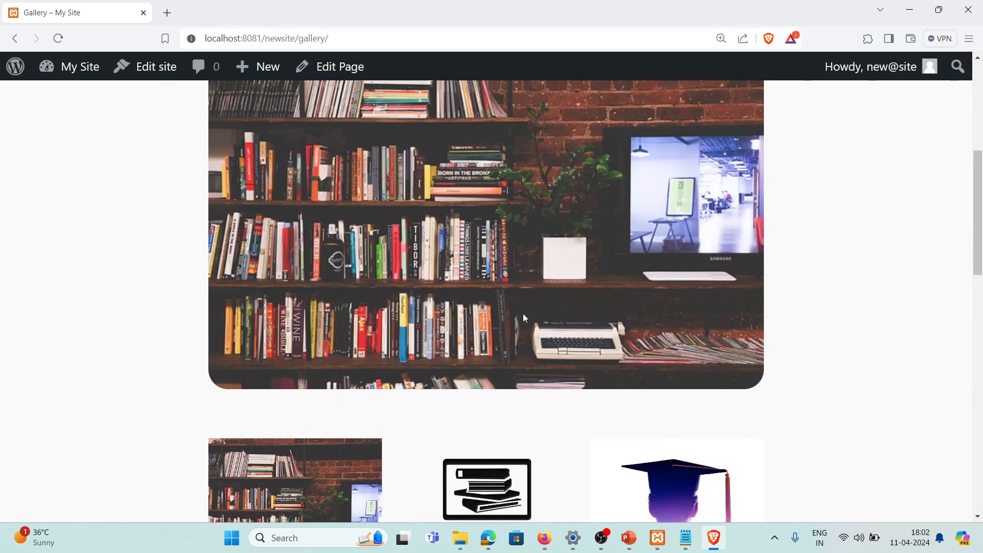
scroll(524, 318, "up", 5)
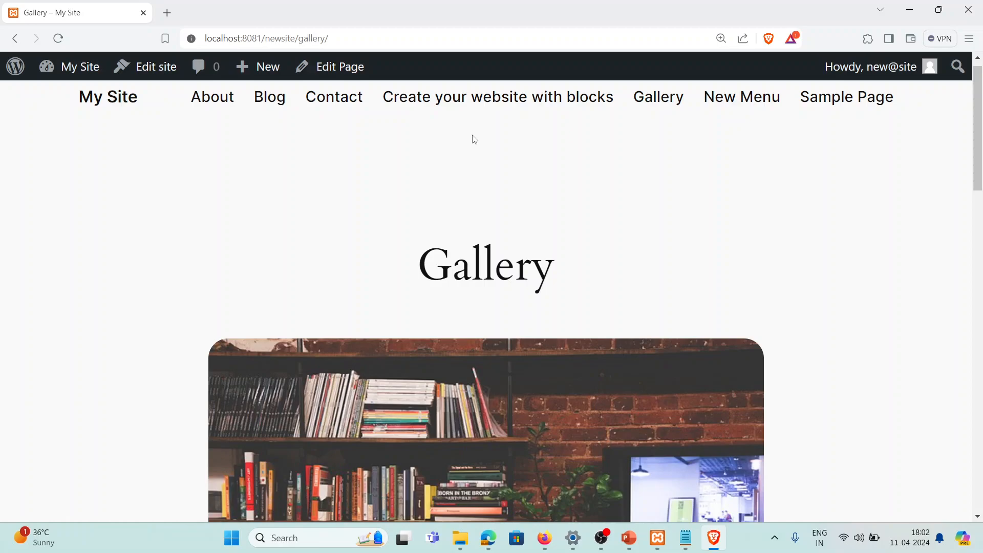
scroll(480, 167, "up", 1)
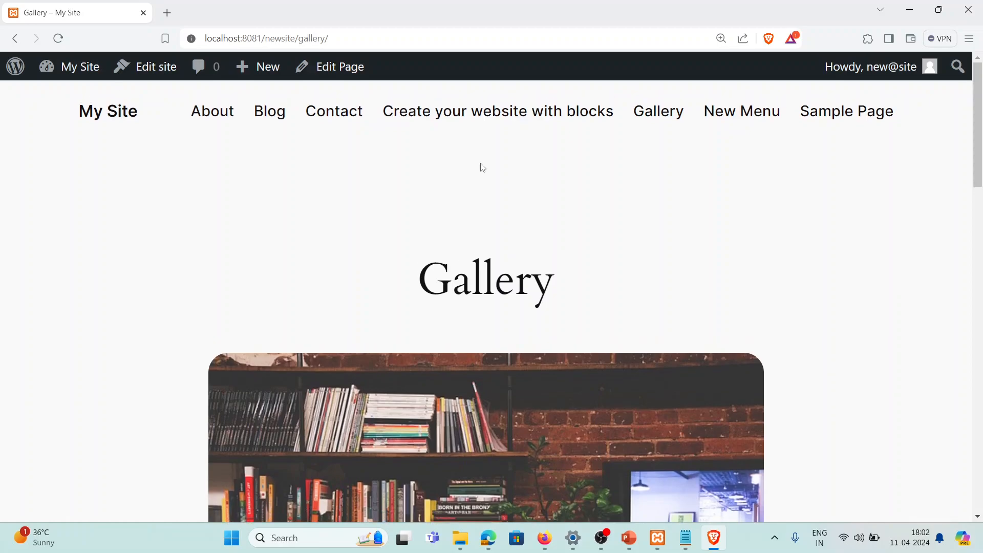